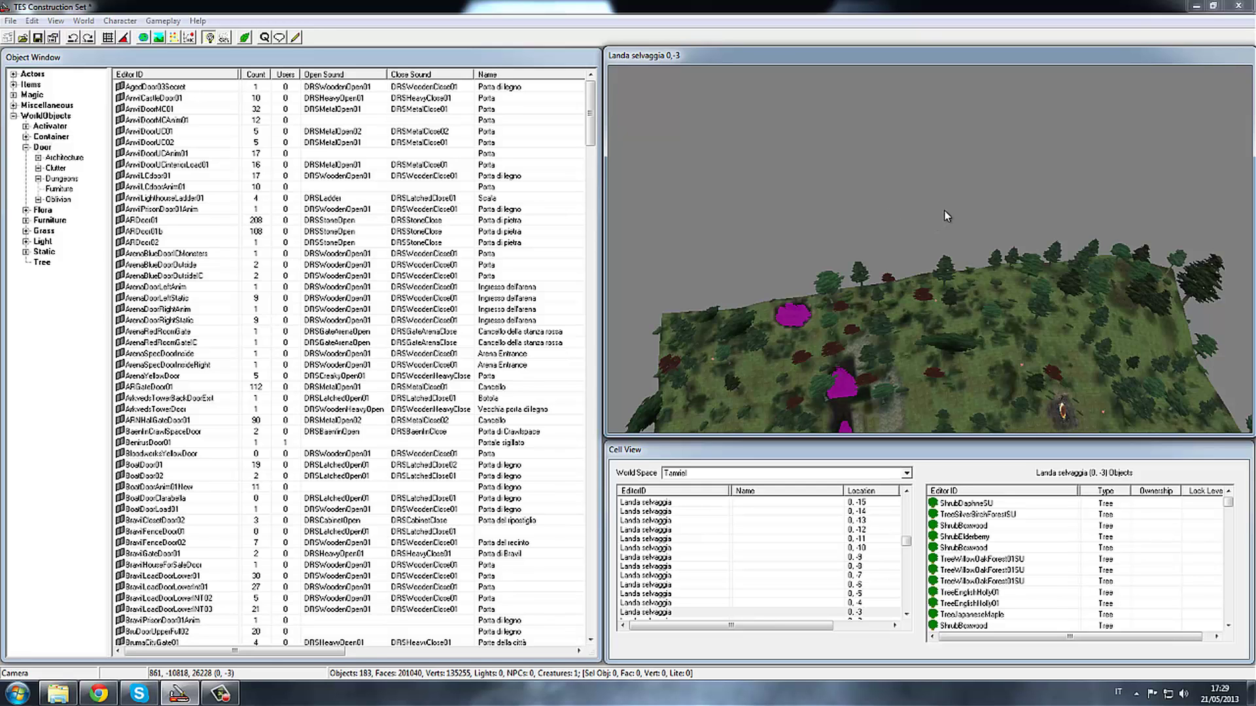
Step: Orbit and zoom around a hillside tree and a shrub until the clearing by the rocky gate fills the view
left_click(936, 375)
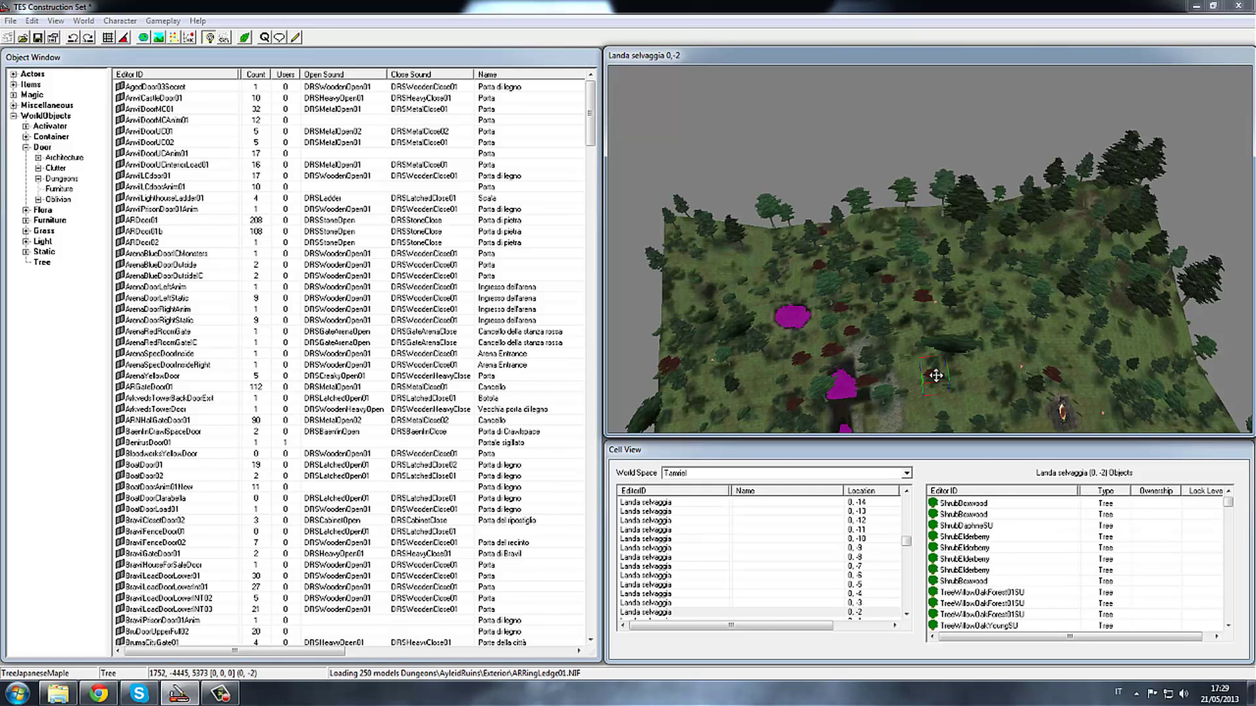
mouse_move(951, 365)
middle_mouse_down("shift")
mouse_move(1014, 333)
mouse_move(968, 369)
middle_mouse_up("shift")
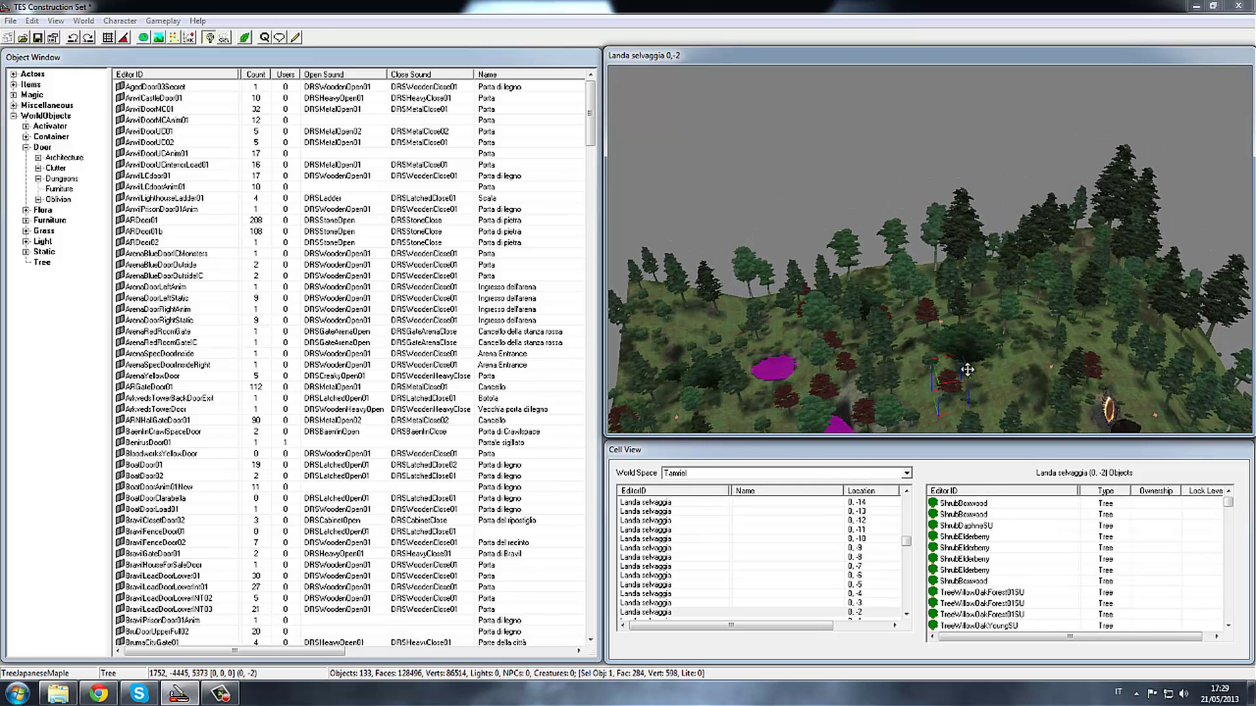
scroll(967, 370, "up", 2)
scroll(969, 340, "up", 3)
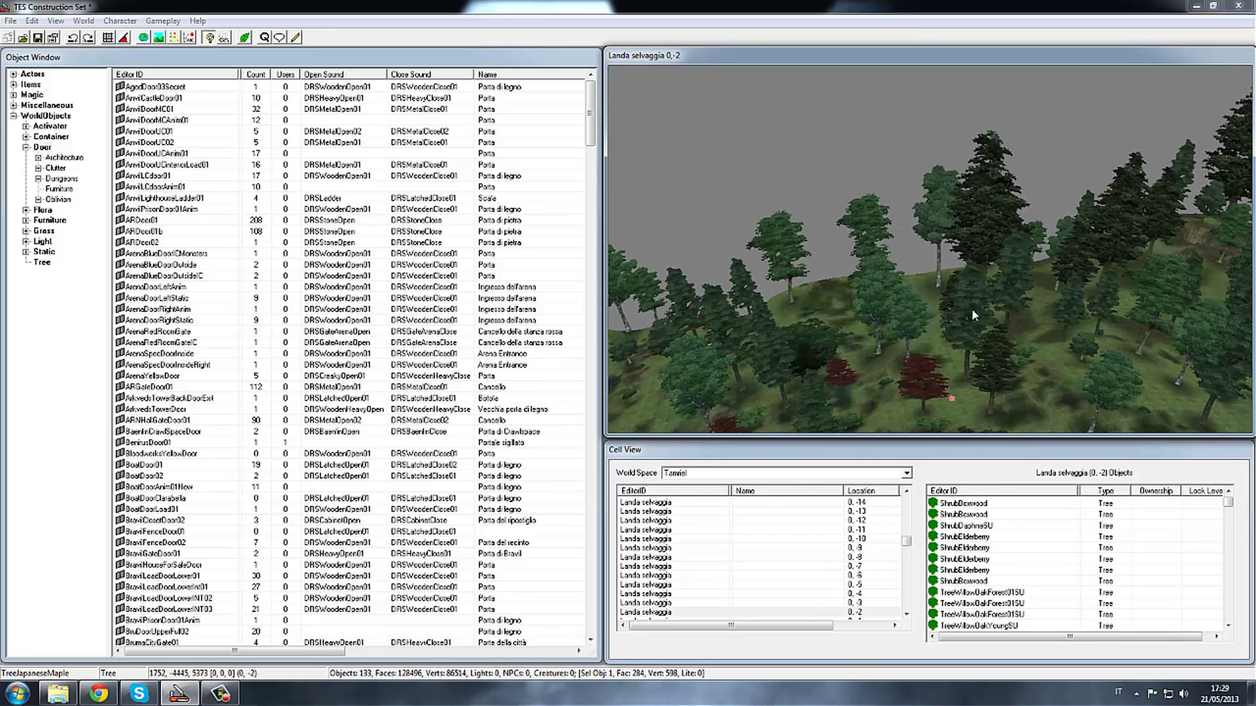
mouse_move(973, 314)
middle_mouse_down("shift")
mouse_move(926, 352)
mouse_move(859, 208)
mouse_move(1040, 298)
middle_mouse_up("shift")
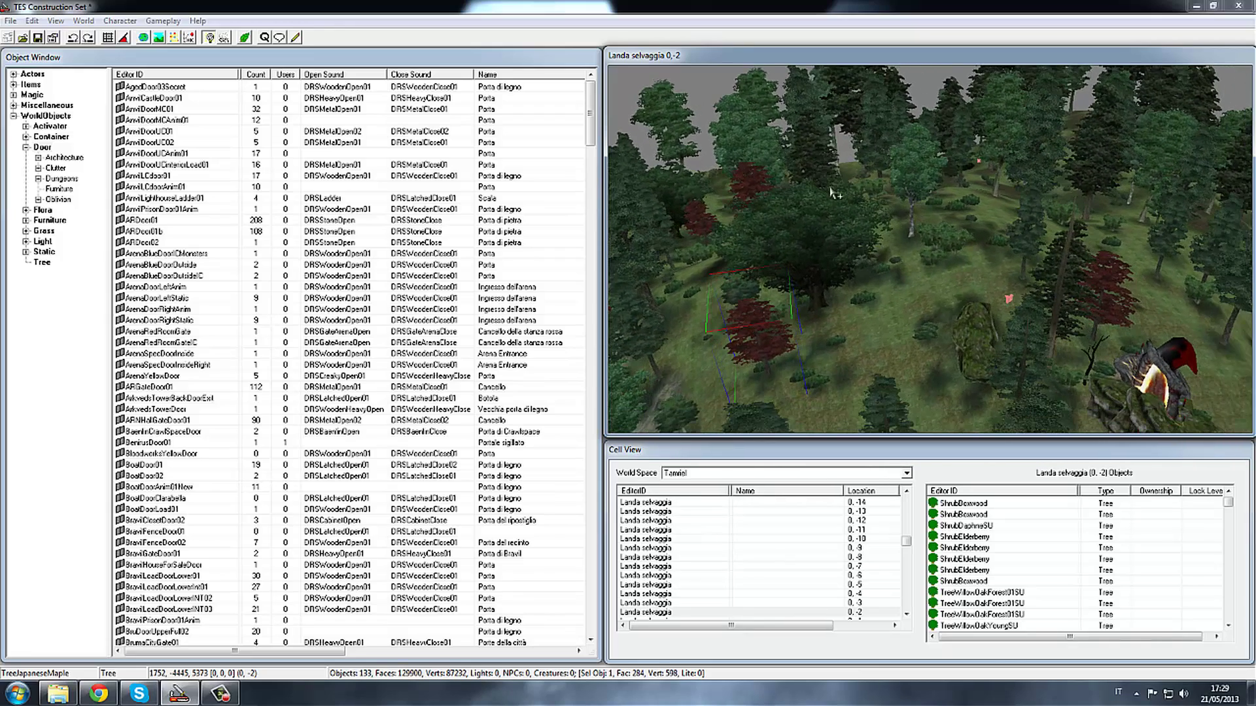
left_click(928, 257)
mouse_move(935, 256)
middle_mouse_down("shift")
mouse_move(1014, 239)
mouse_move(1107, 308)
middle_mouse_up("shift")
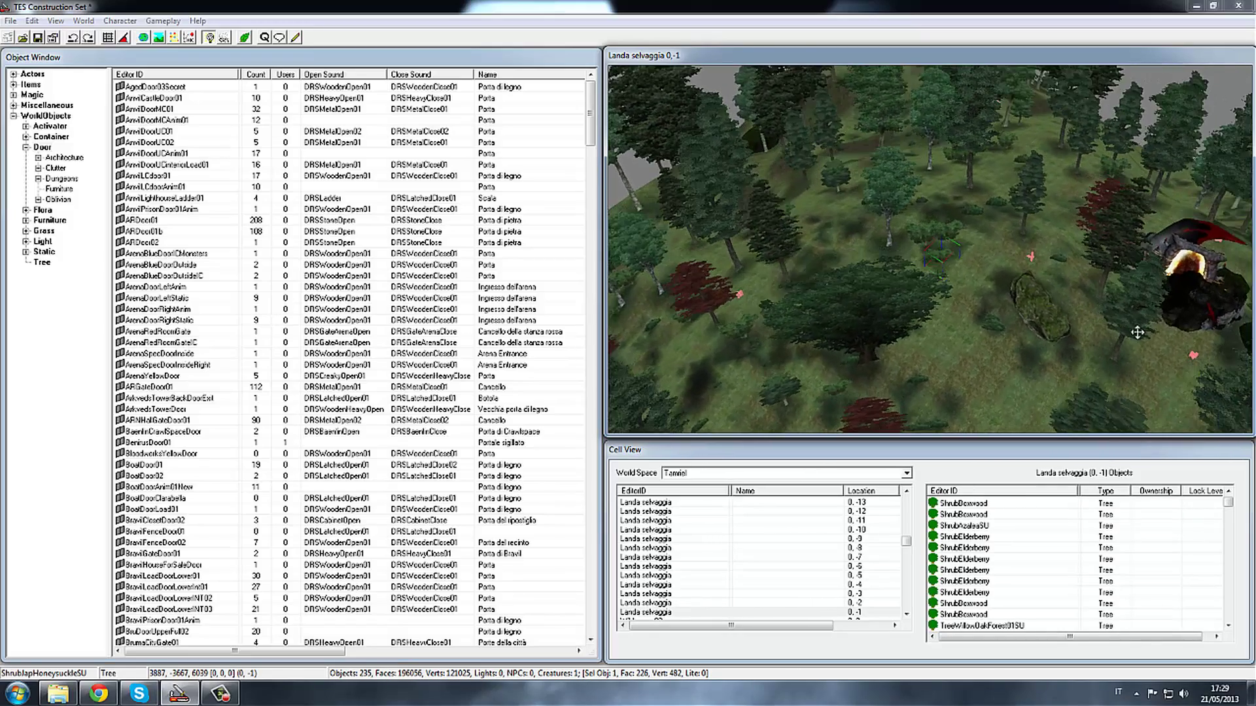
scroll(955, 257, "up", 5)
mouse_move(955, 257)
middle_mouse_down("shift")
mouse_move(1027, 261)
mouse_move(812, 203)
mouse_move(1064, 221)
mouse_move(947, 196)
mouse_move(1054, 173)
mouse_move(990, 182)
mouse_move(896, 252)
mouse_move(806, 373)
mouse_move(906, 258)
mouse_move(888, 249)
mouse_move(864, 280)
middle_mouse_up("shift")
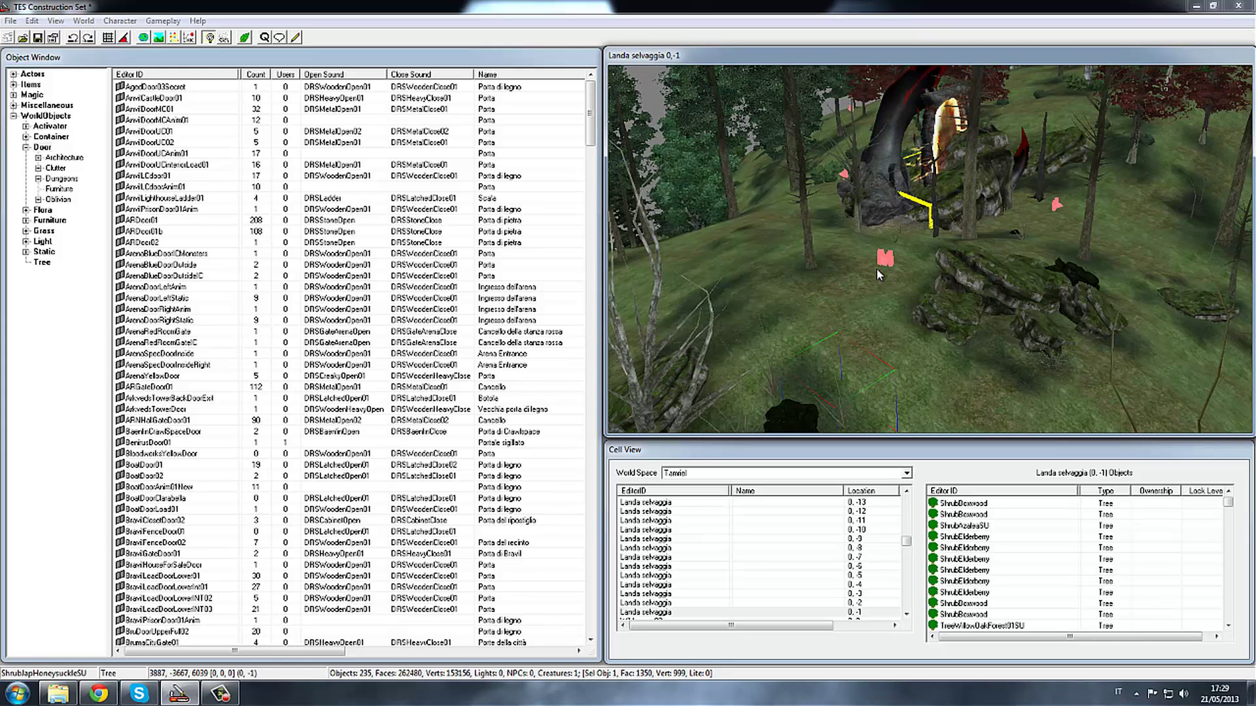
Step: Orbit over the clearing and delete a small rock and other clutter objects
left_click(838, 303)
left_click(828, 330)
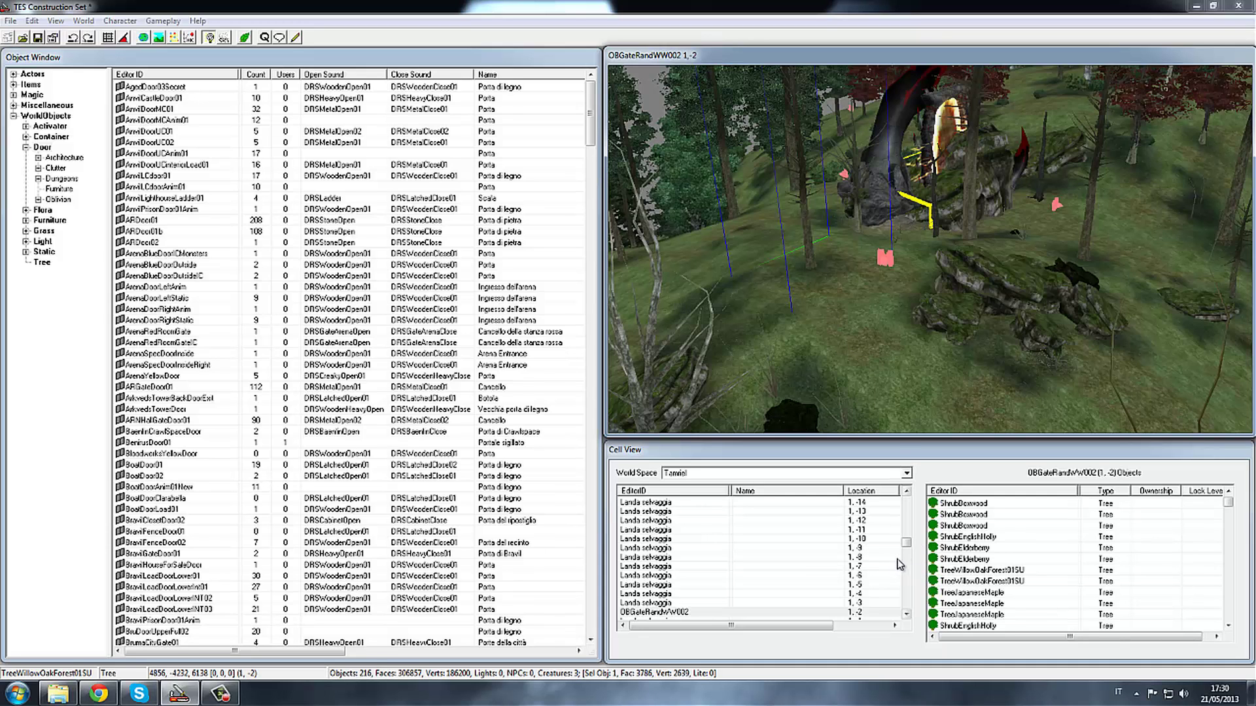
mouse_move(882, 324)
middle_mouse_down("shift")
mouse_move(873, 296)
mouse_move(1080, 320)
mouse_move(812, 363)
middle_mouse_up("shift")
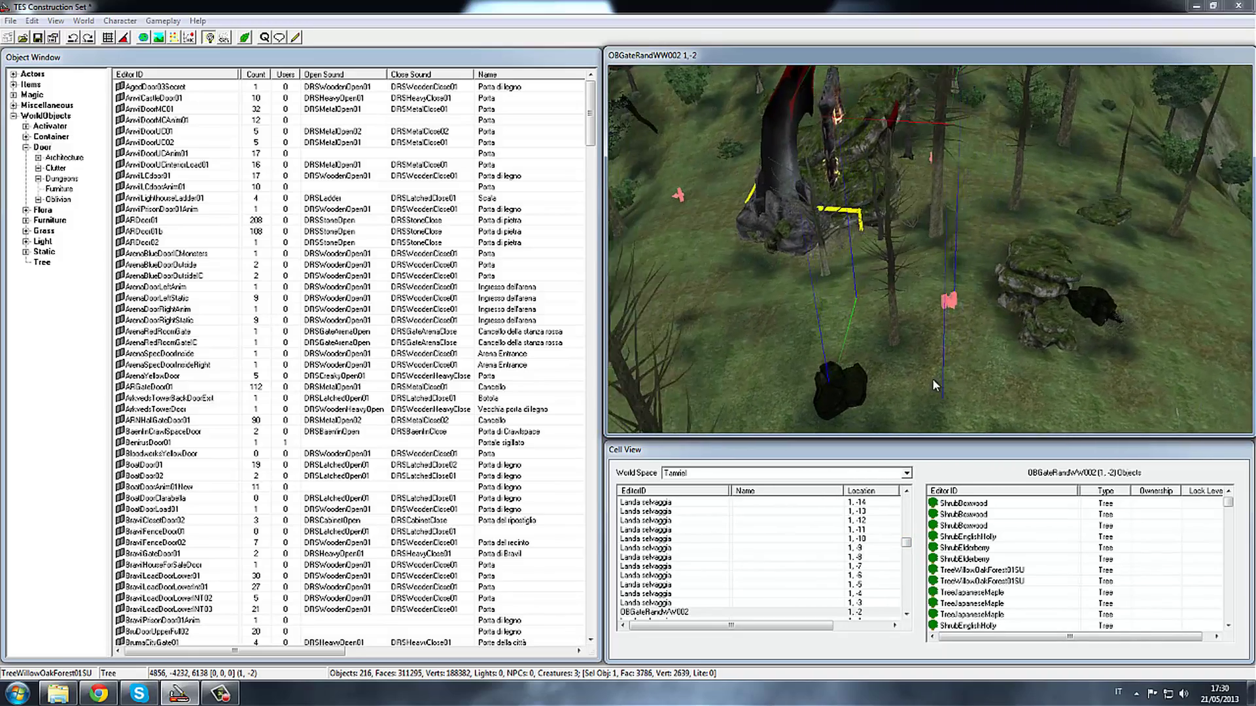
scroll(815, 367, "up", 3)
mouse_move(849, 383)
middle_mouse_down("shift")
mouse_move(1009, 233)
mouse_move(873, 242)
middle_mouse_up("shift")
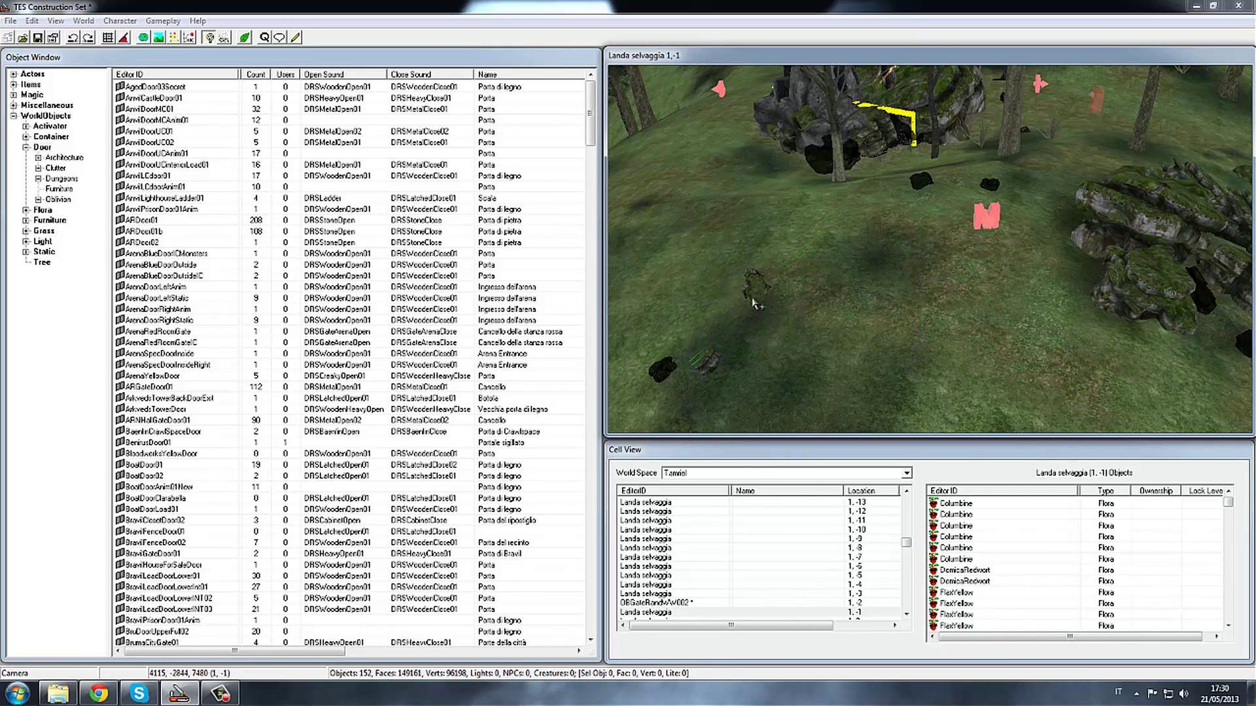
left_click(675, 371)
key("Delete")
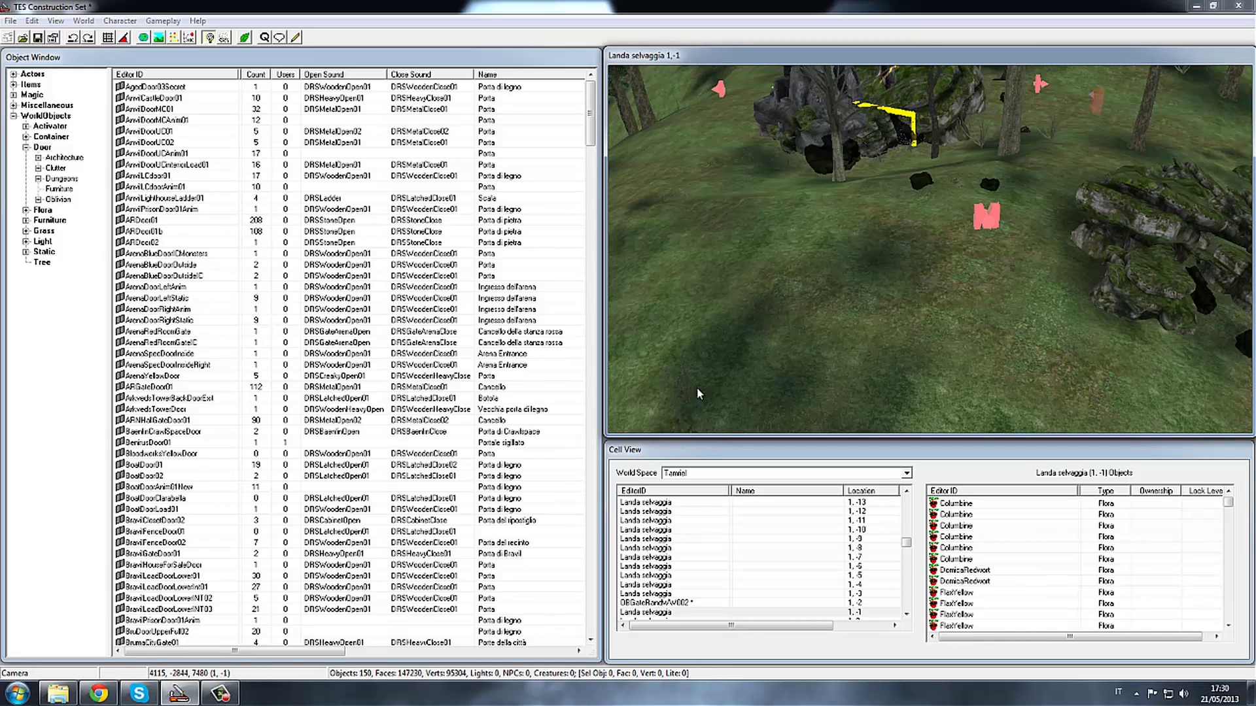
left_click(687, 399)
key("Delete")
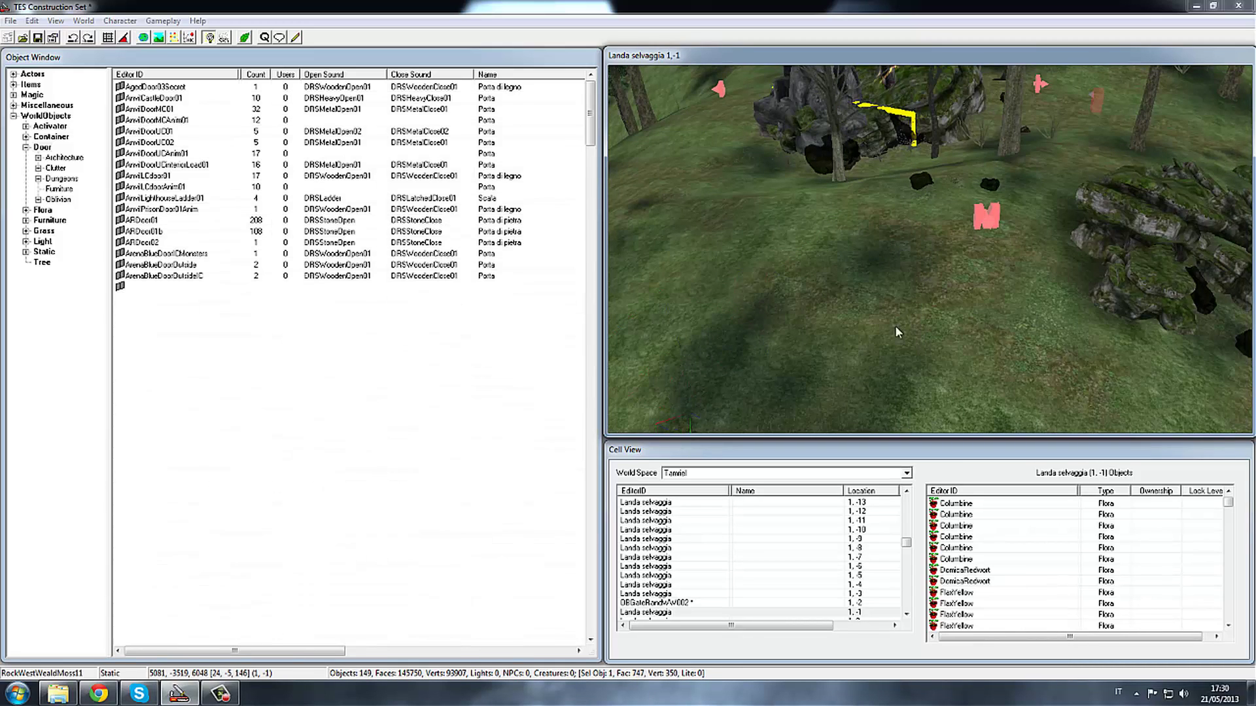
Step: Remove the grass clump, black stones and grass sprig near the gate, then collapse the Door category
left_click(988, 228)
mouse_move(1010, 287)
middle_mouse_down()
mouse_move(853, 252)
mouse_move(831, 335)
middle_mouse_up()
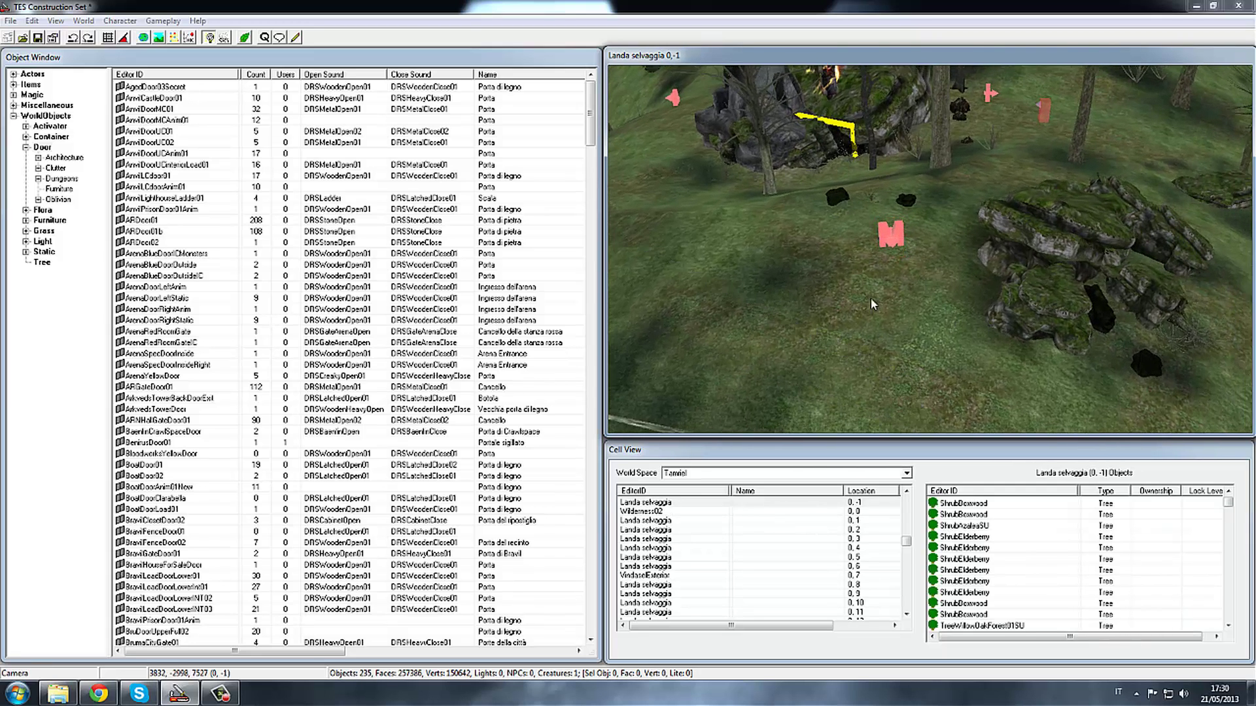
middle_click_drag(811, 373, 870, 297)
left_click(849, 267)
left_click(1012, 302)
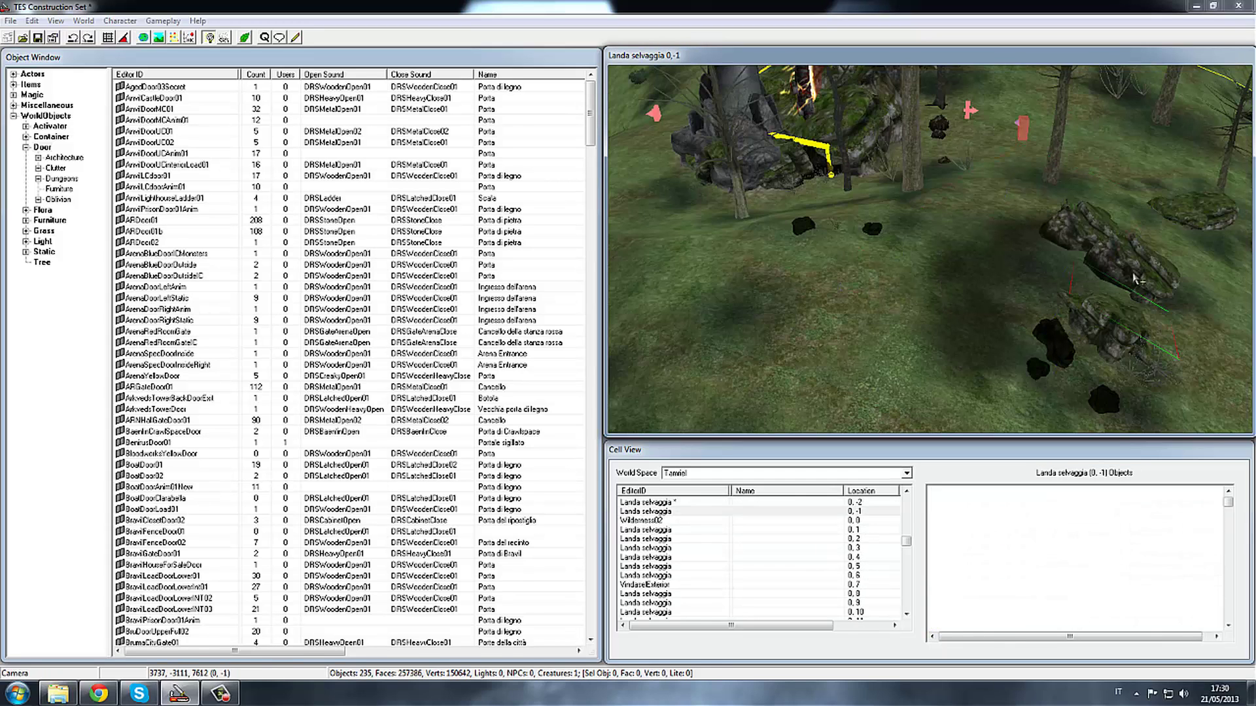
left_click(1090, 318)
left_click(1047, 376)
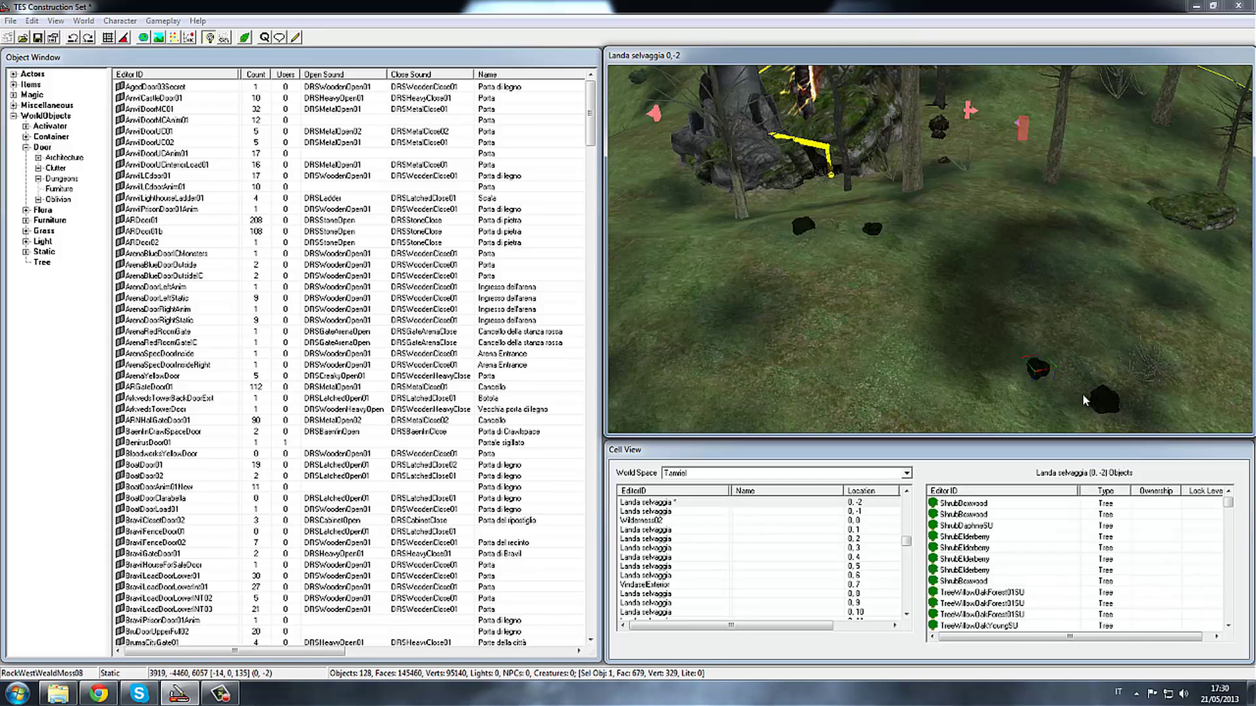
left_click(1172, 395)
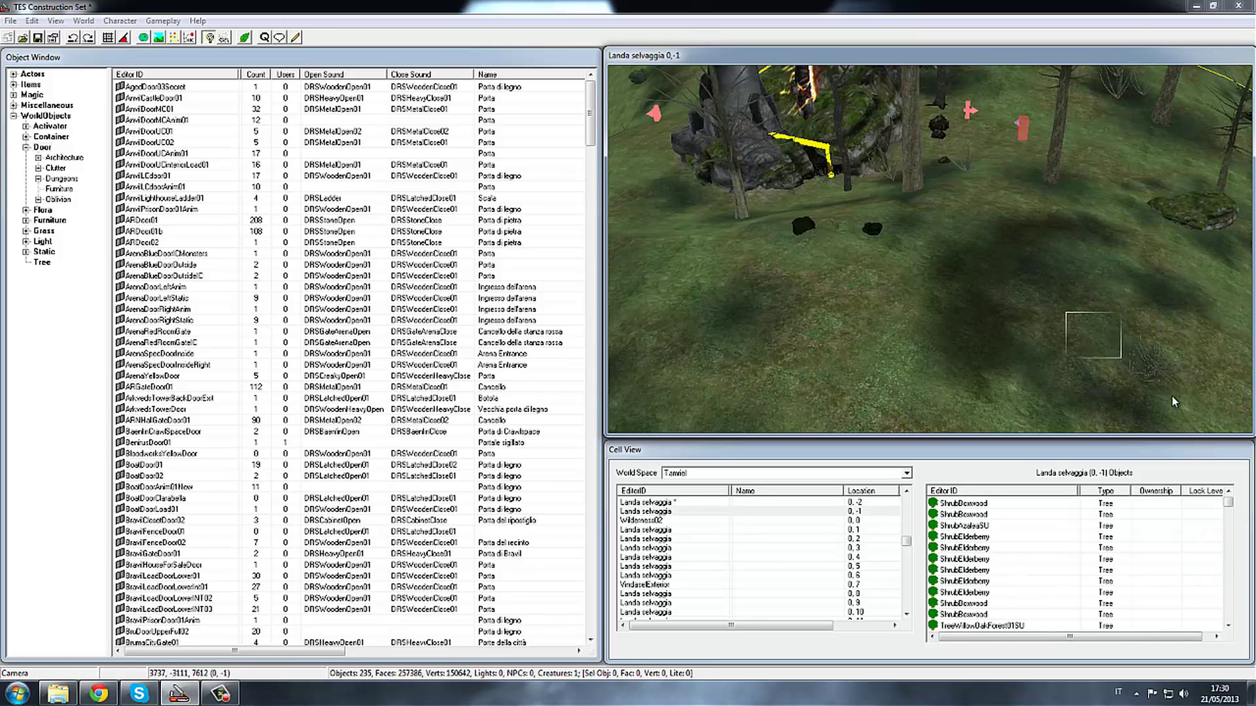
left_click(954, 343)
left_click(848, 223)
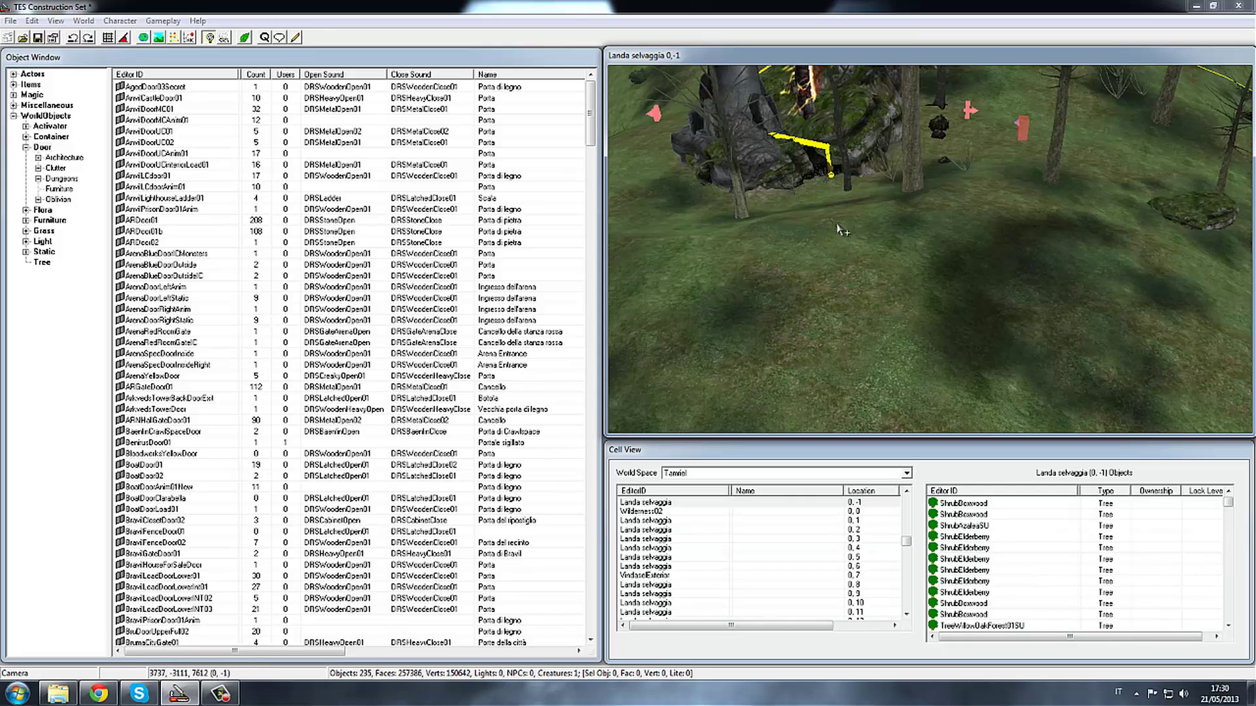
left_click(824, 237)
left_click(817, 241)
left_click(26, 148)
Step: Expand WorldObjects > Static > Architecture in the Object Window and select ANCastleBaseCurve01
left_click(13, 116)
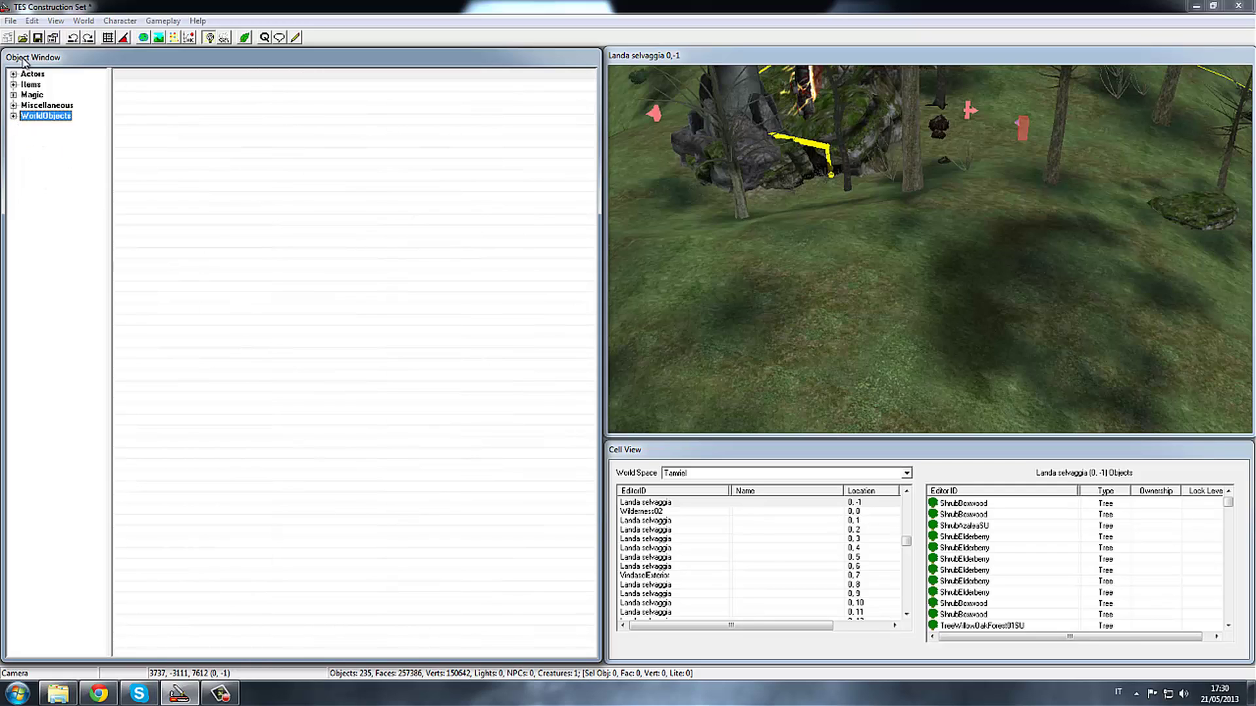
left_click(11, 116)
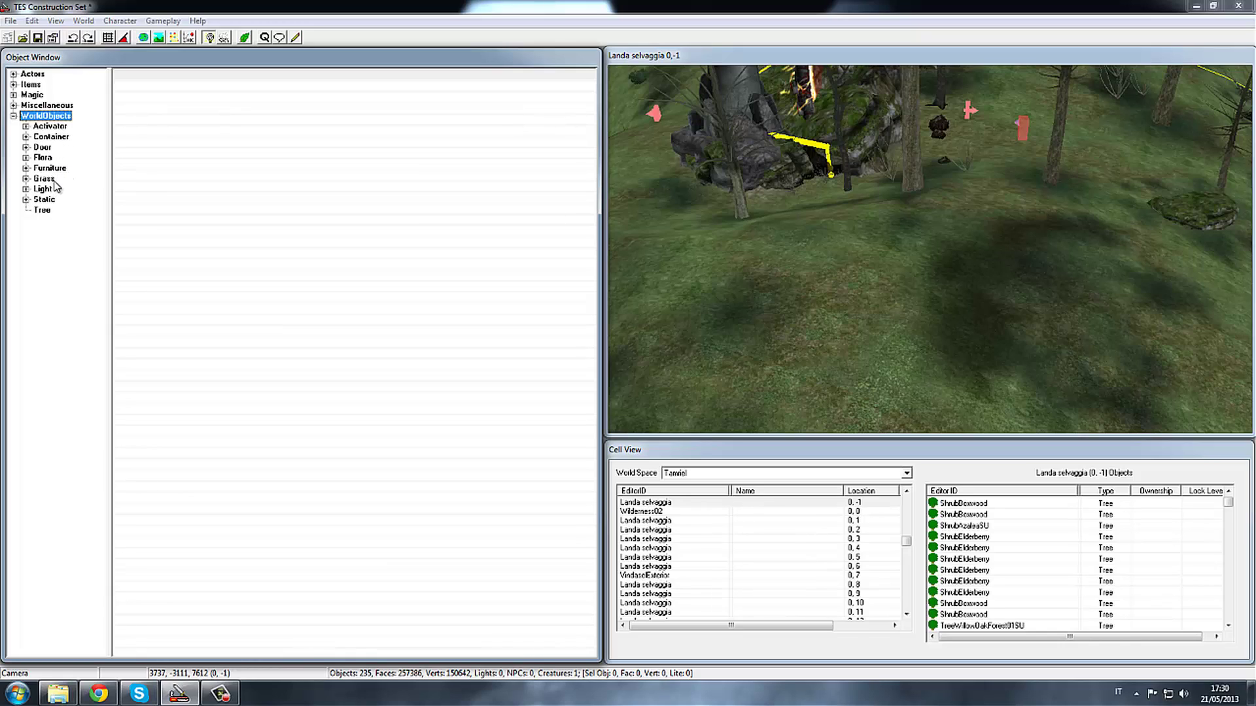
left_click(27, 200)
left_click(65, 210)
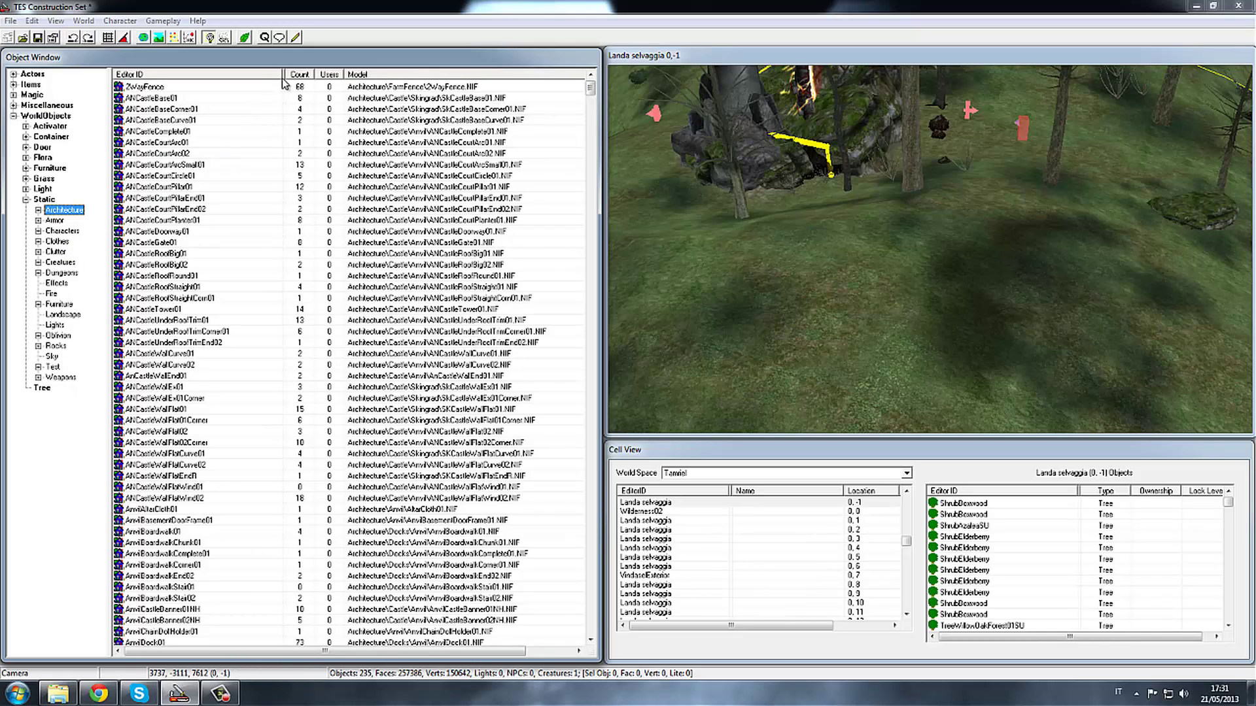
left_click(399, 121)
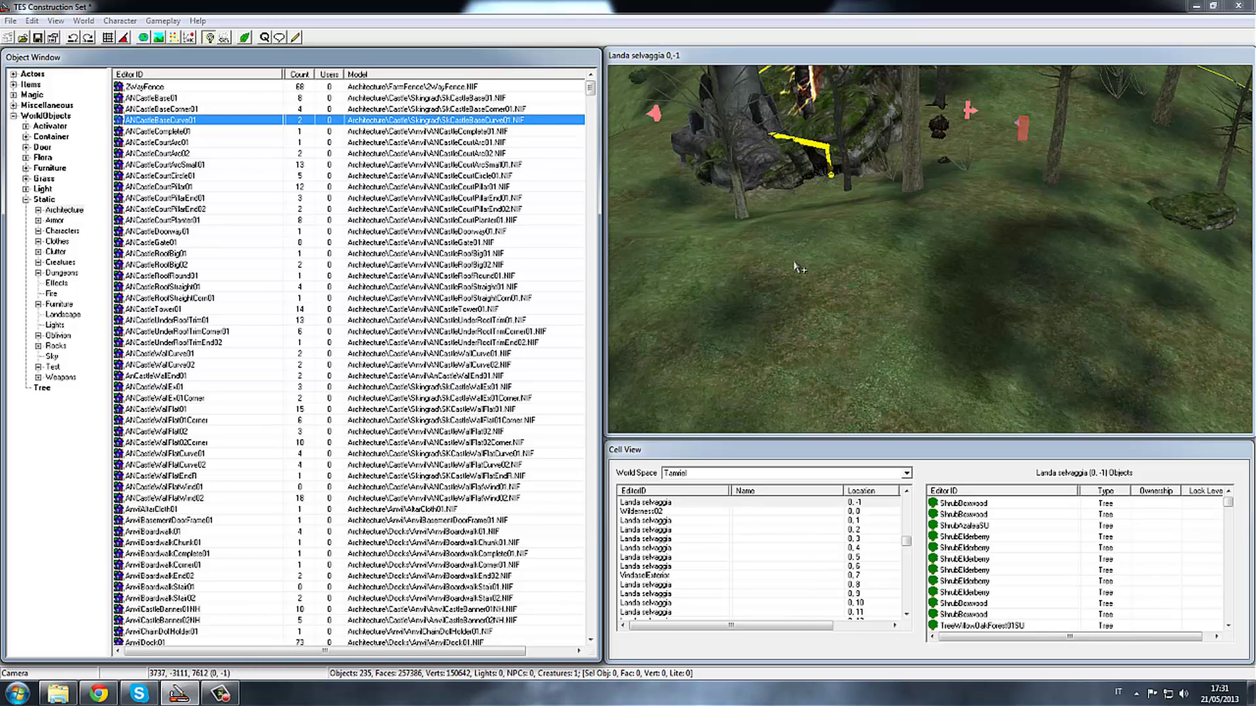
Step: Place and turn a trial ANCastleBaseCurve01 wall, undo it, and expand the Architecture subfolders
left_click_drag(445, 127, 795, 265)
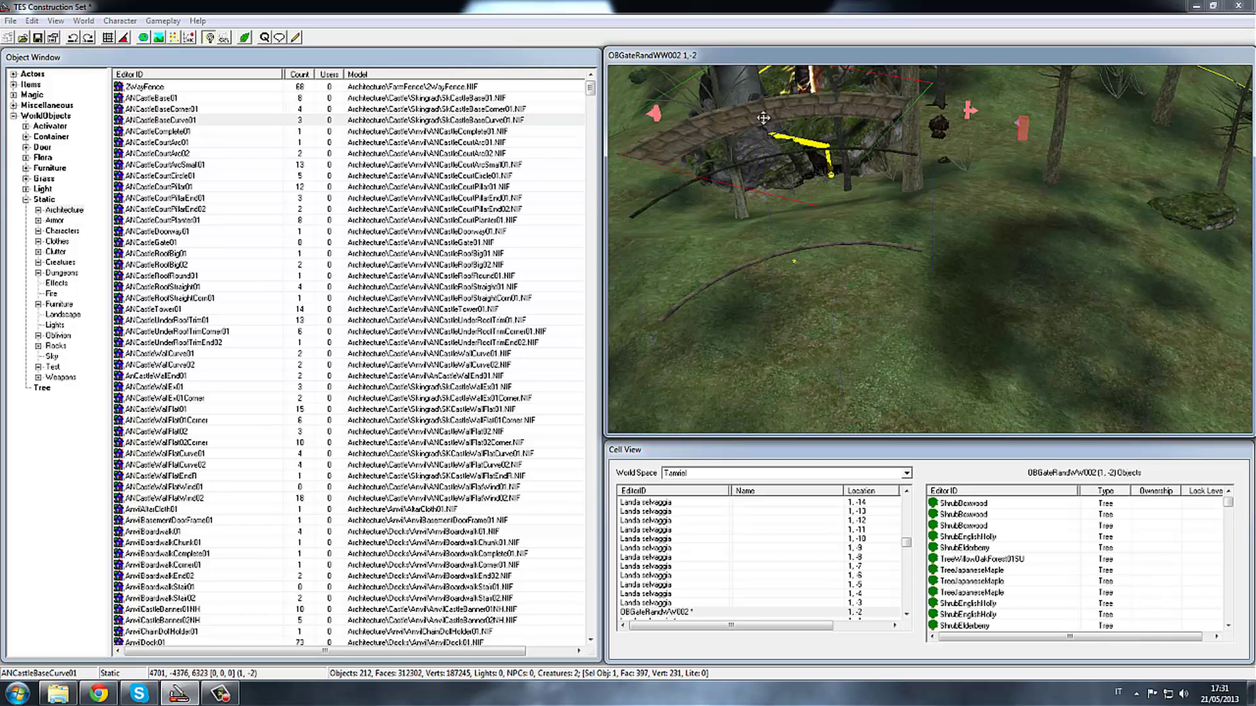
right_click_drag(713, 132, 797, 135)
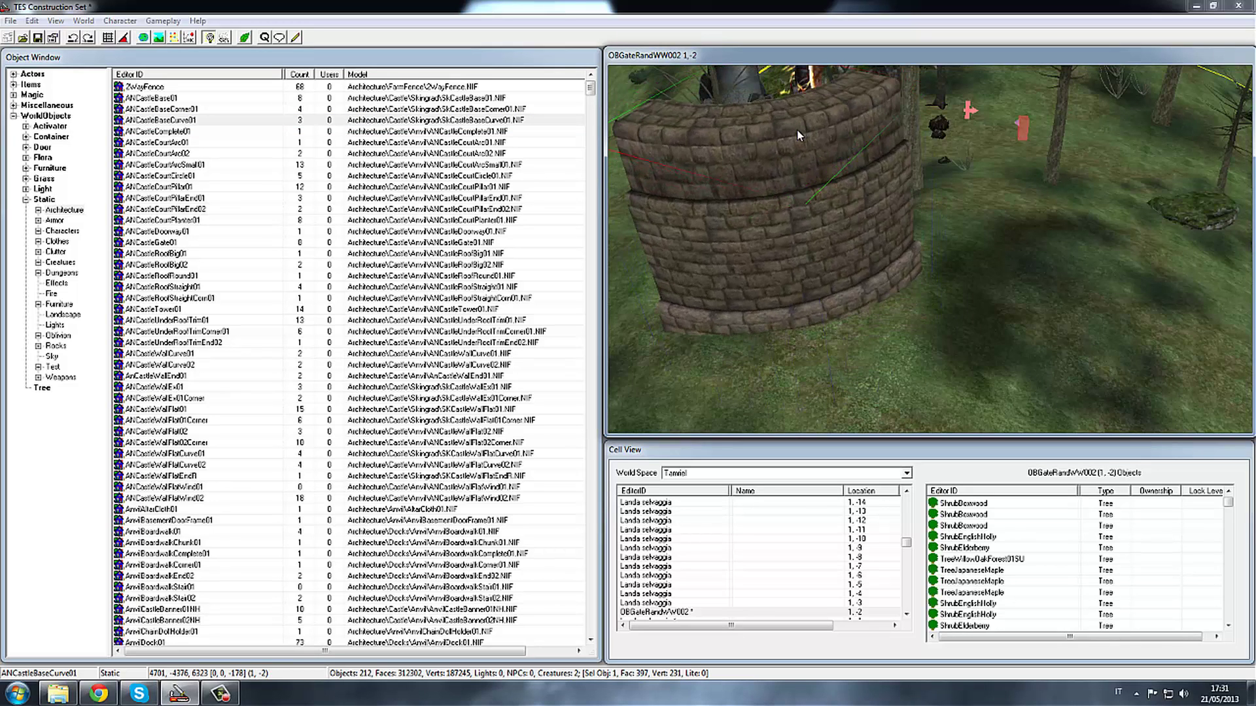
key("ctrl+z")
key("ctrl+z")
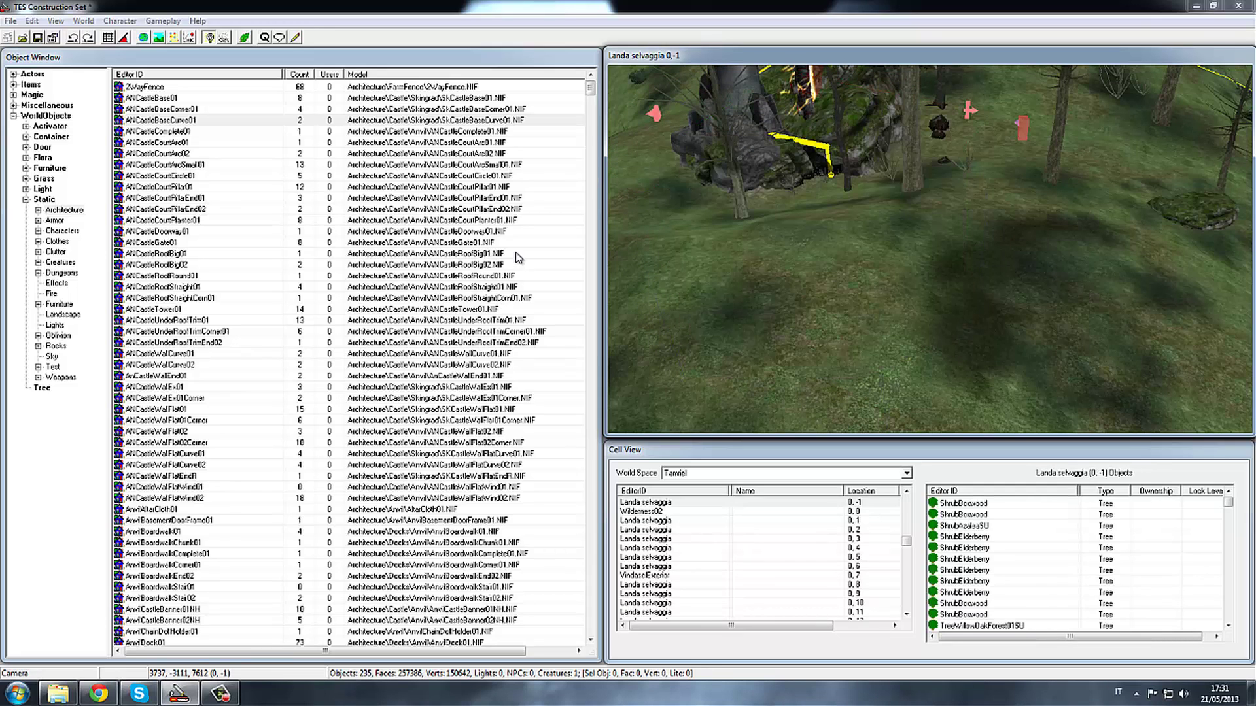
left_click(37, 211)
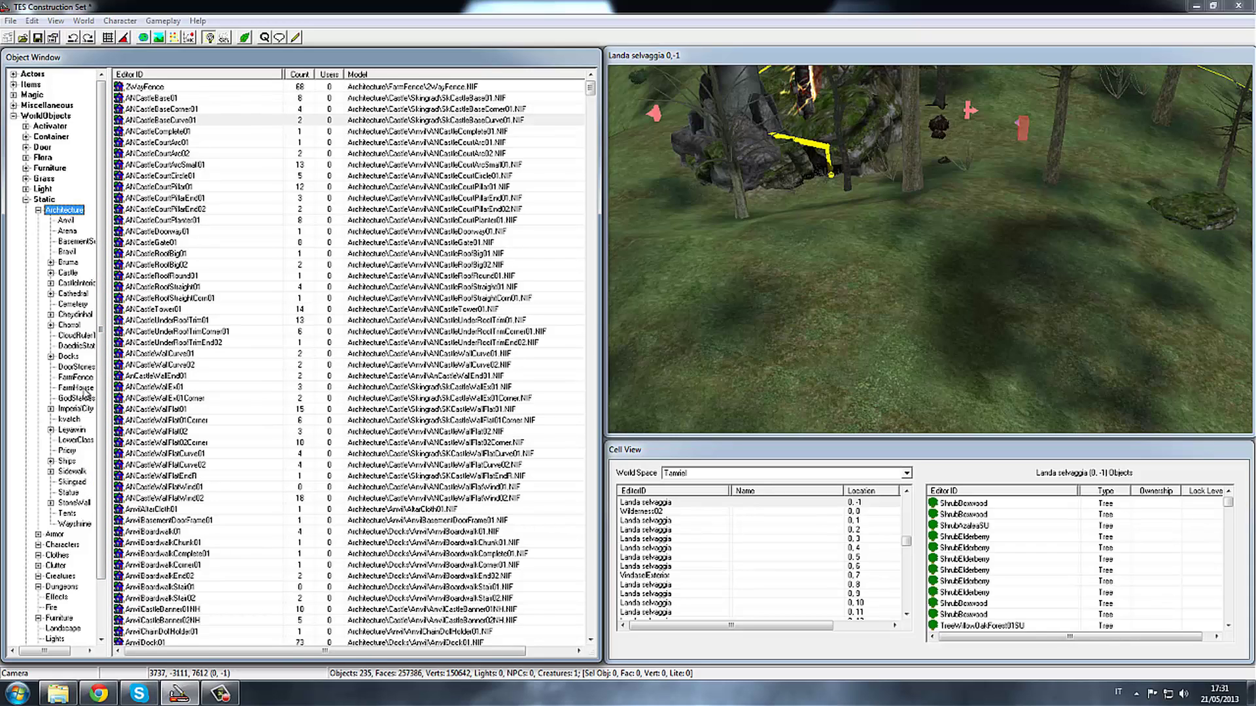
Step: Open the FarmHouse folder and place a FarmHouse01 house in the clearing
left_click(85, 388)
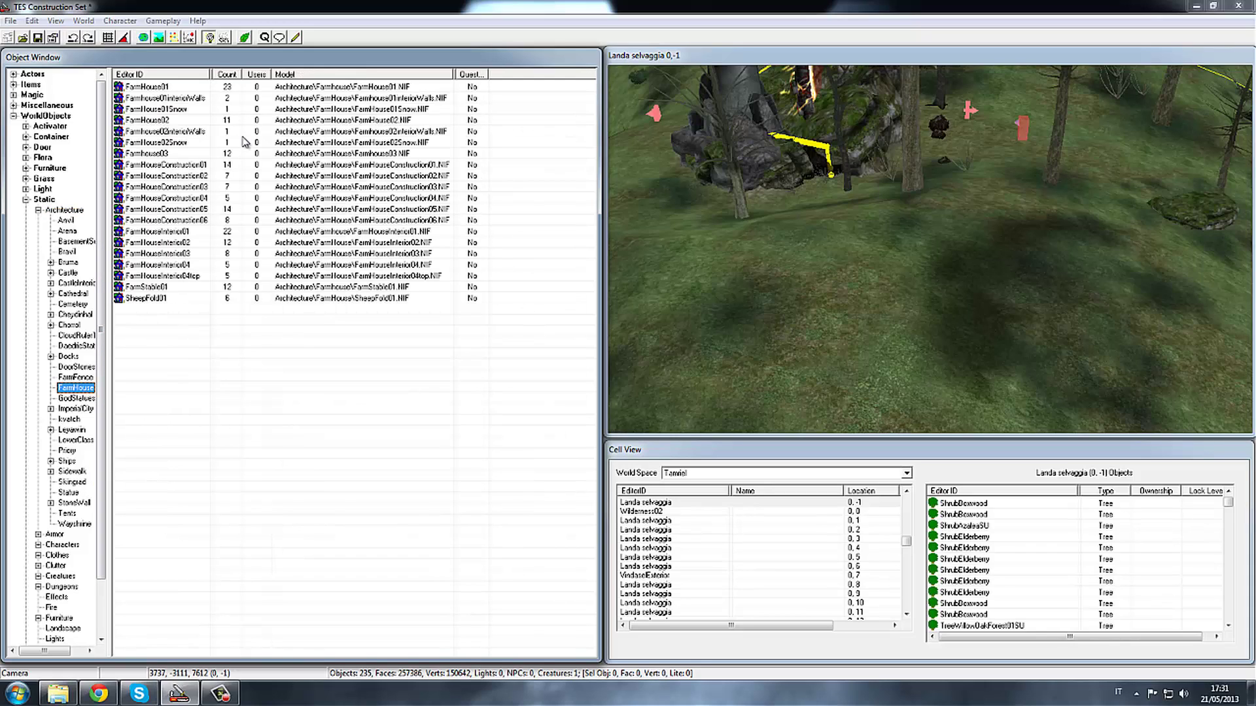
left_click(217, 89)
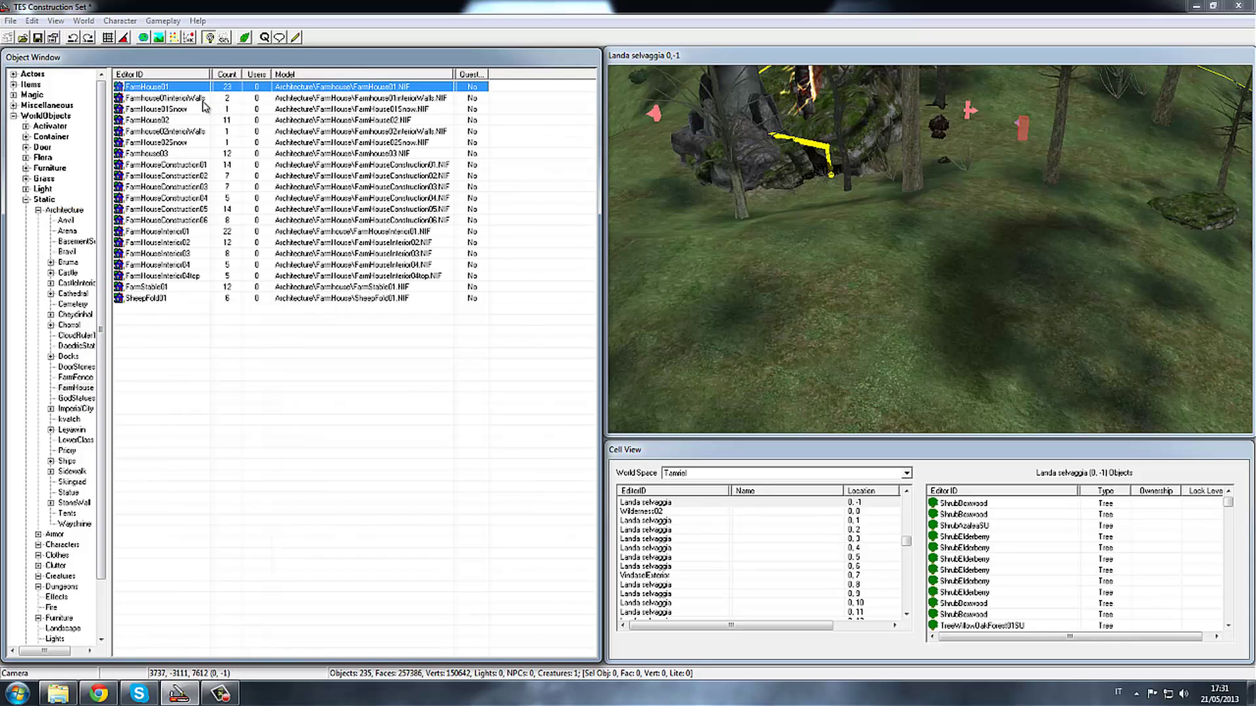
left_click(203, 100)
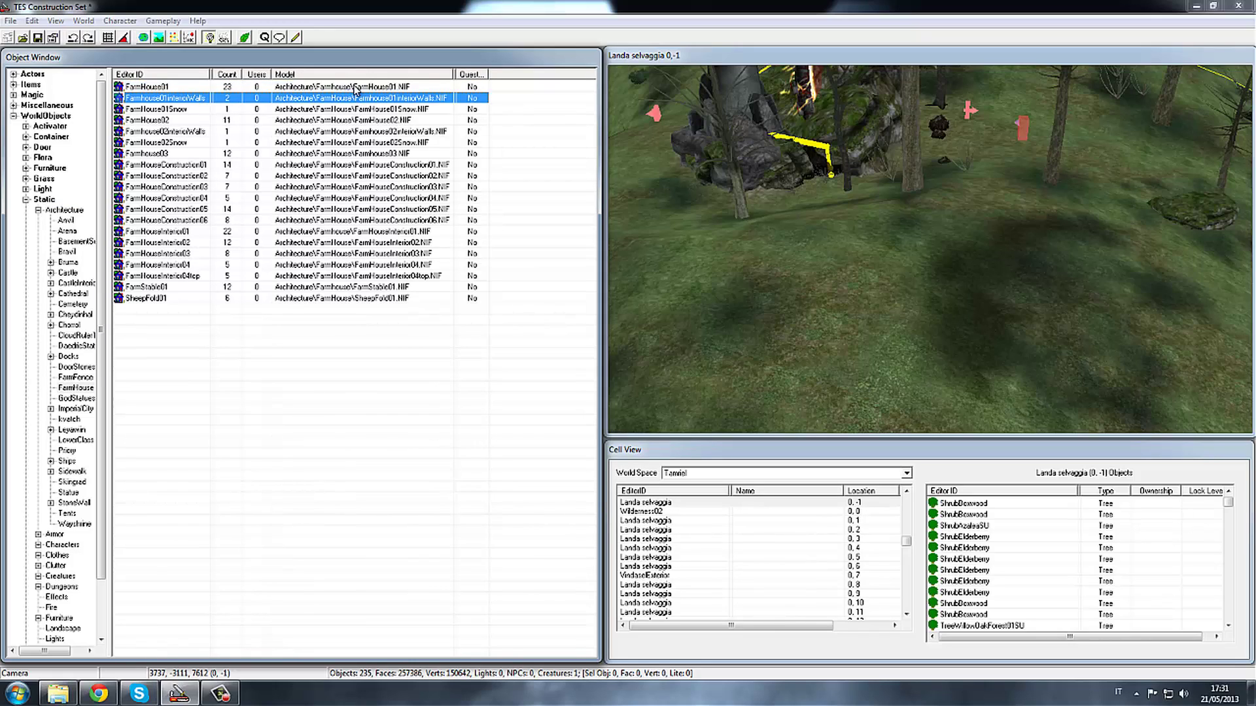
left_click(355, 87)
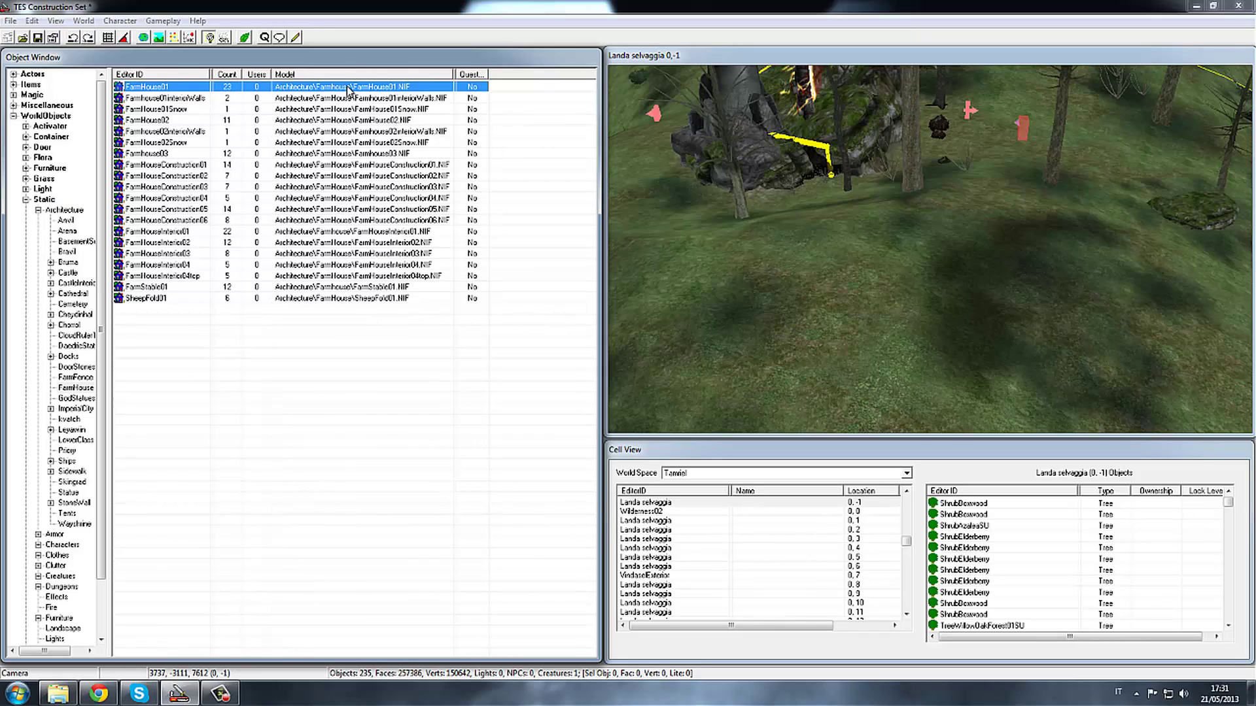
left_click_drag(347, 90, 829, 292)
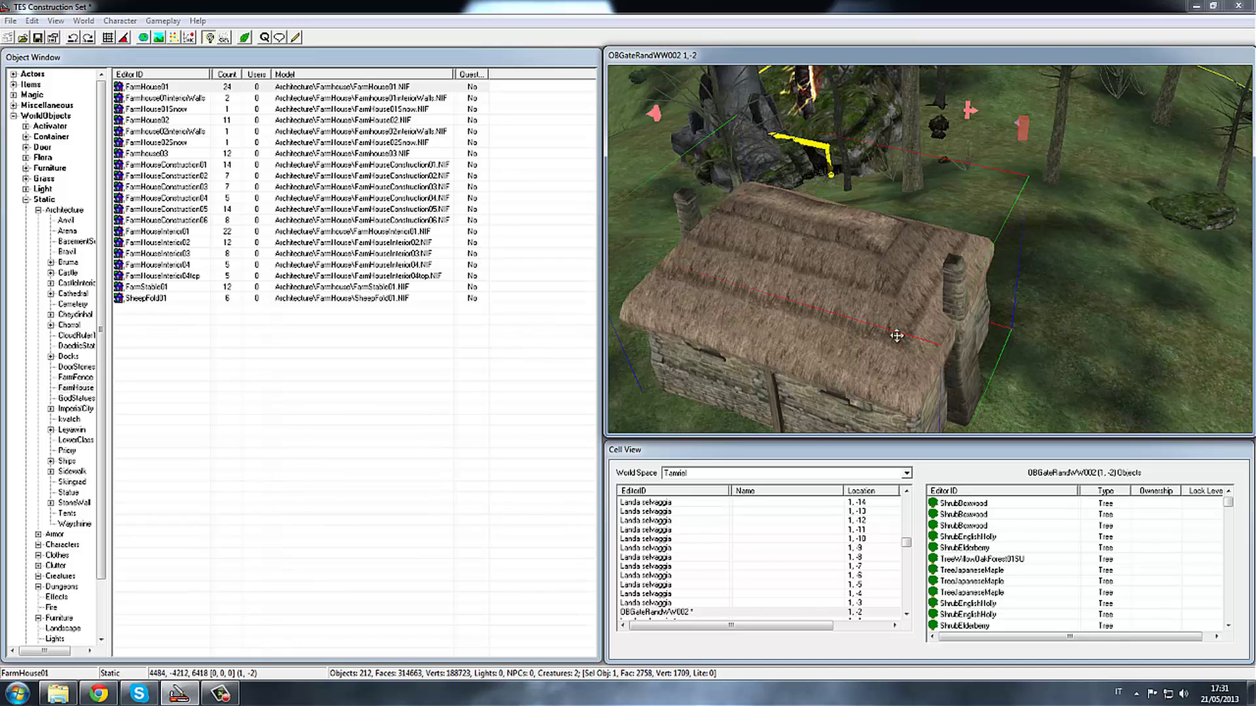
Step: Rotate the FarmHouse01 to about 172 degrees, undoing the accidental lowering
right_click_drag(896, 336, 870, 287)
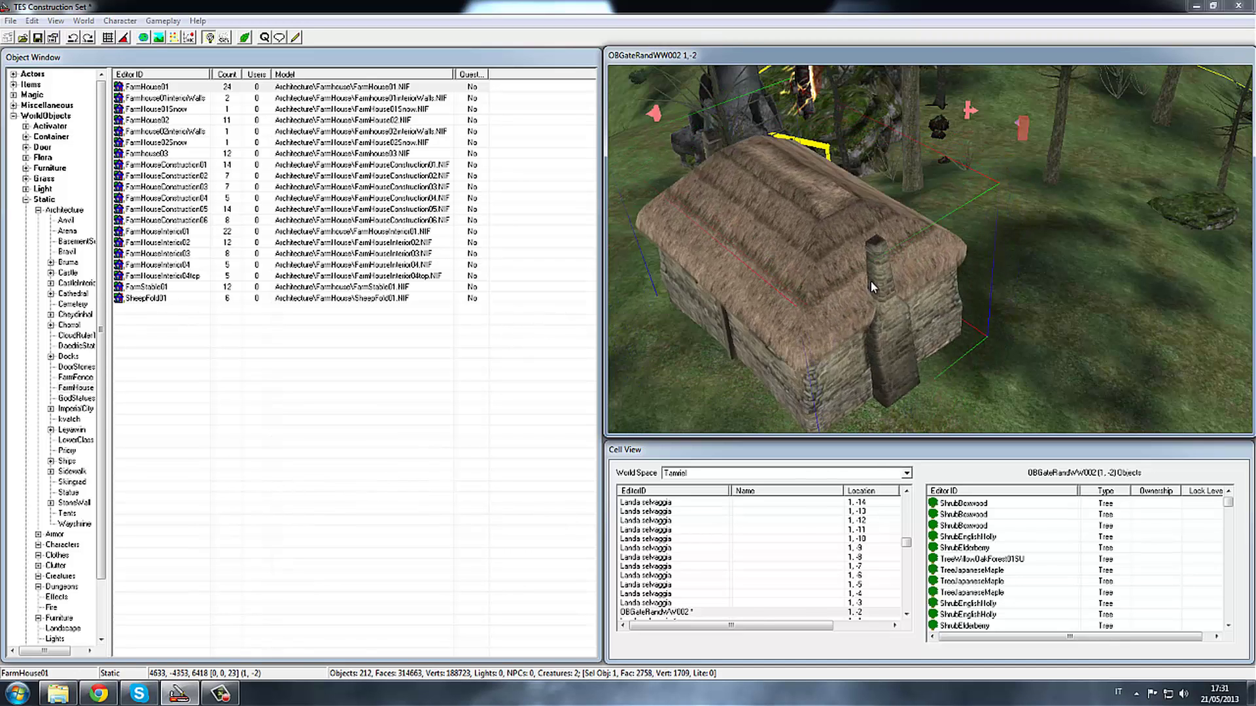
right_click_drag(870, 286, 786, 253)
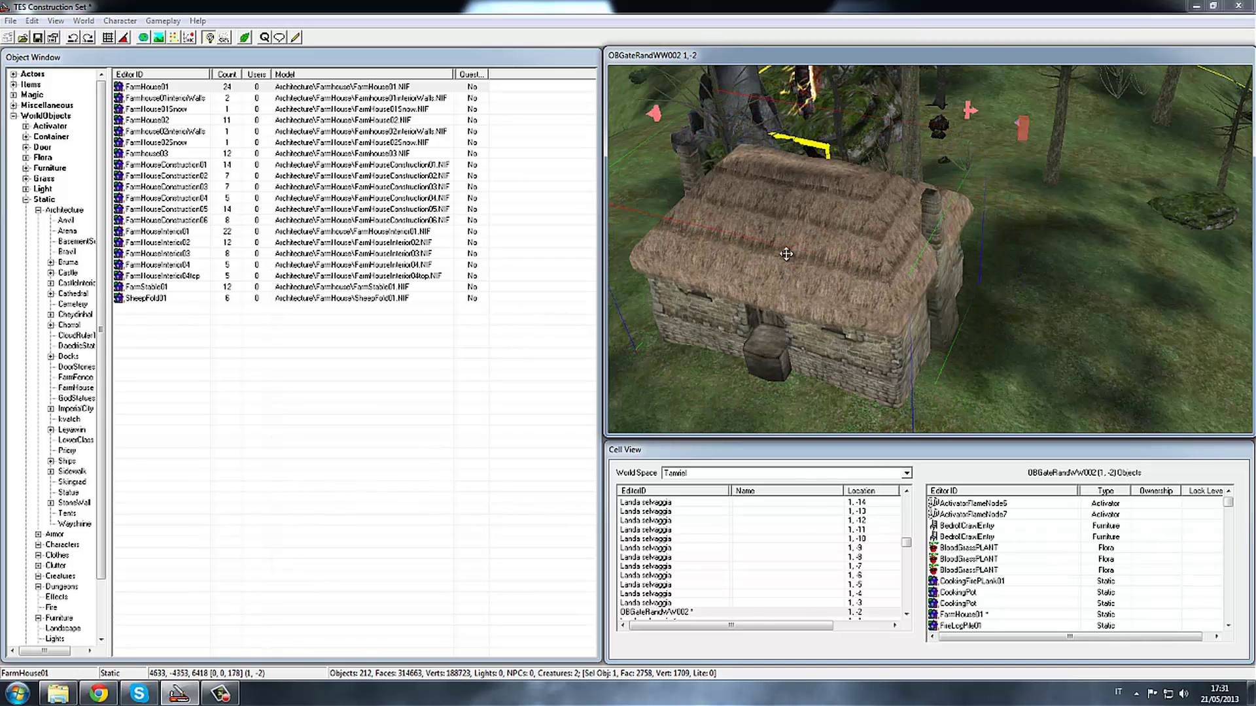
left_click_drag(797, 242, 802, 268)
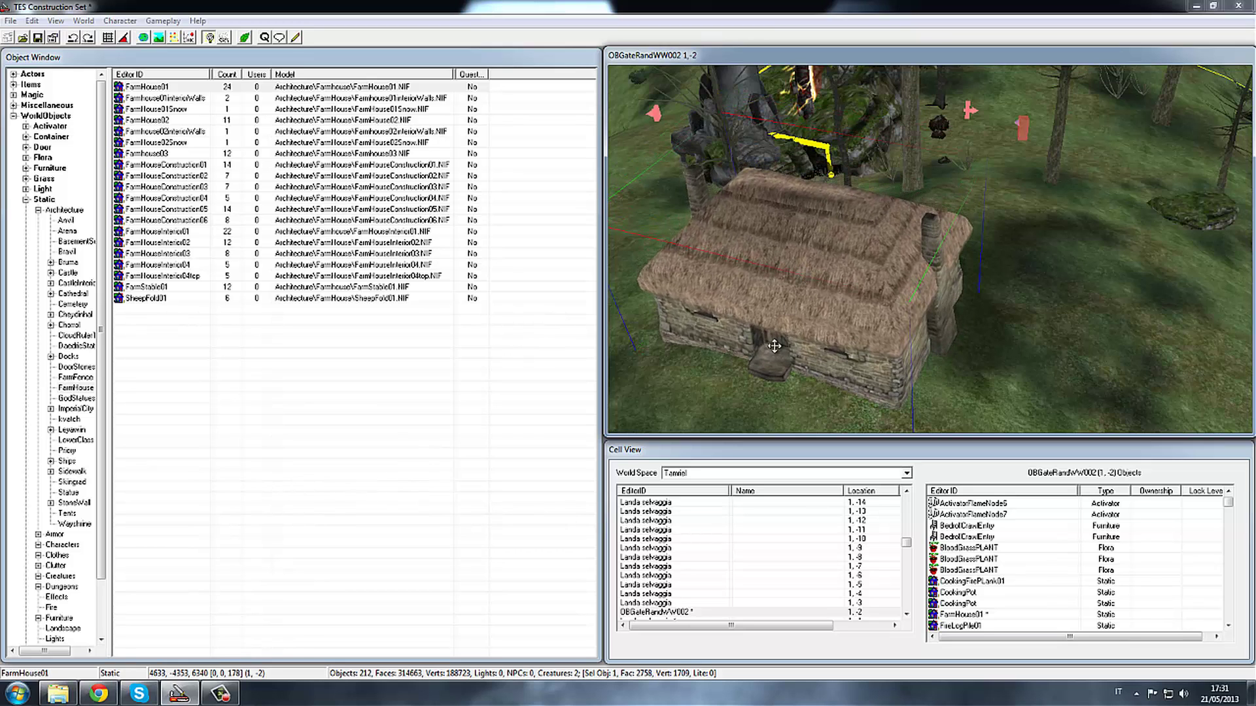
right_click_drag(785, 326, 783, 323)
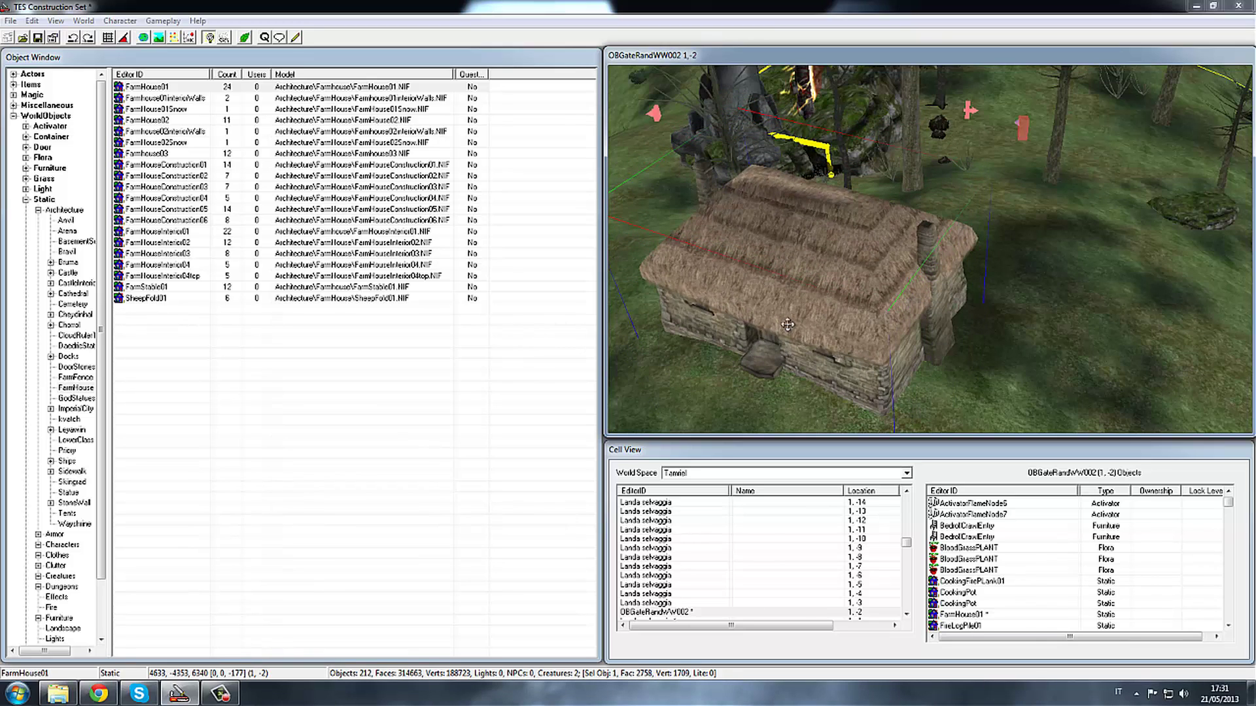
mouse_move(787, 324)
middle_mouse_down("shift")
mouse_move(960, 137)
mouse_move(877, 199)
middle_mouse_up("shift")
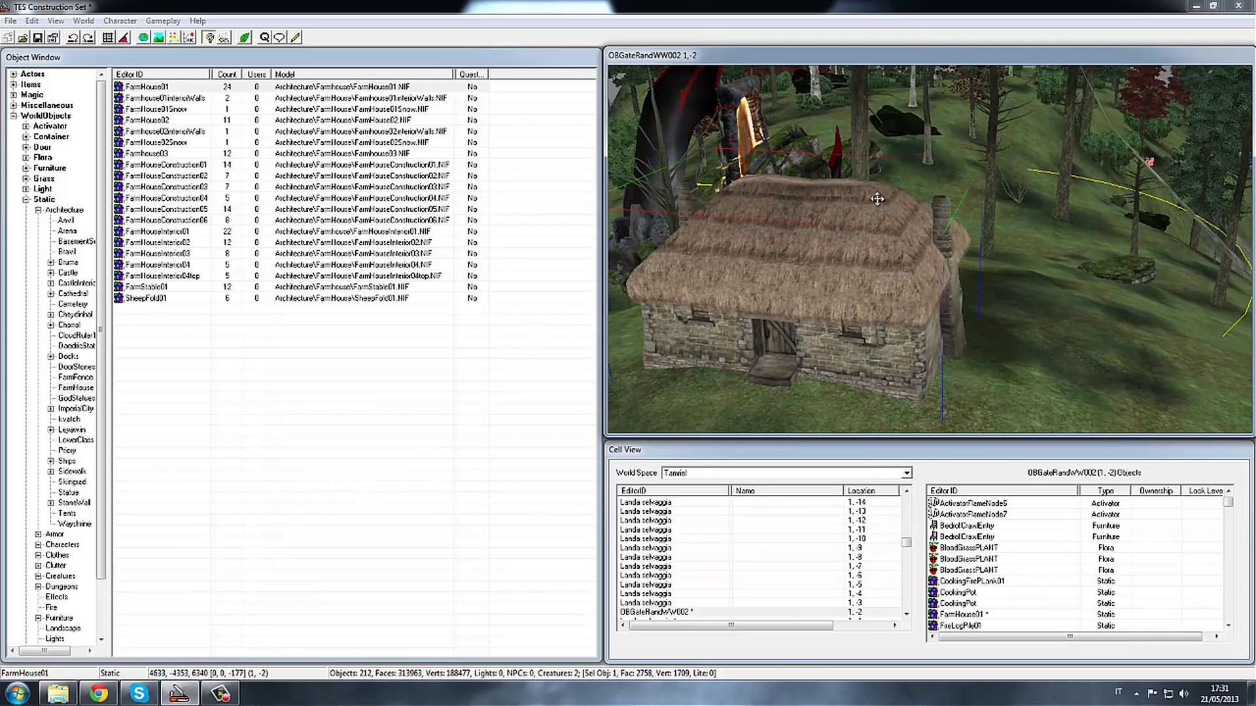
right_click_drag(822, 243, 826, 253)
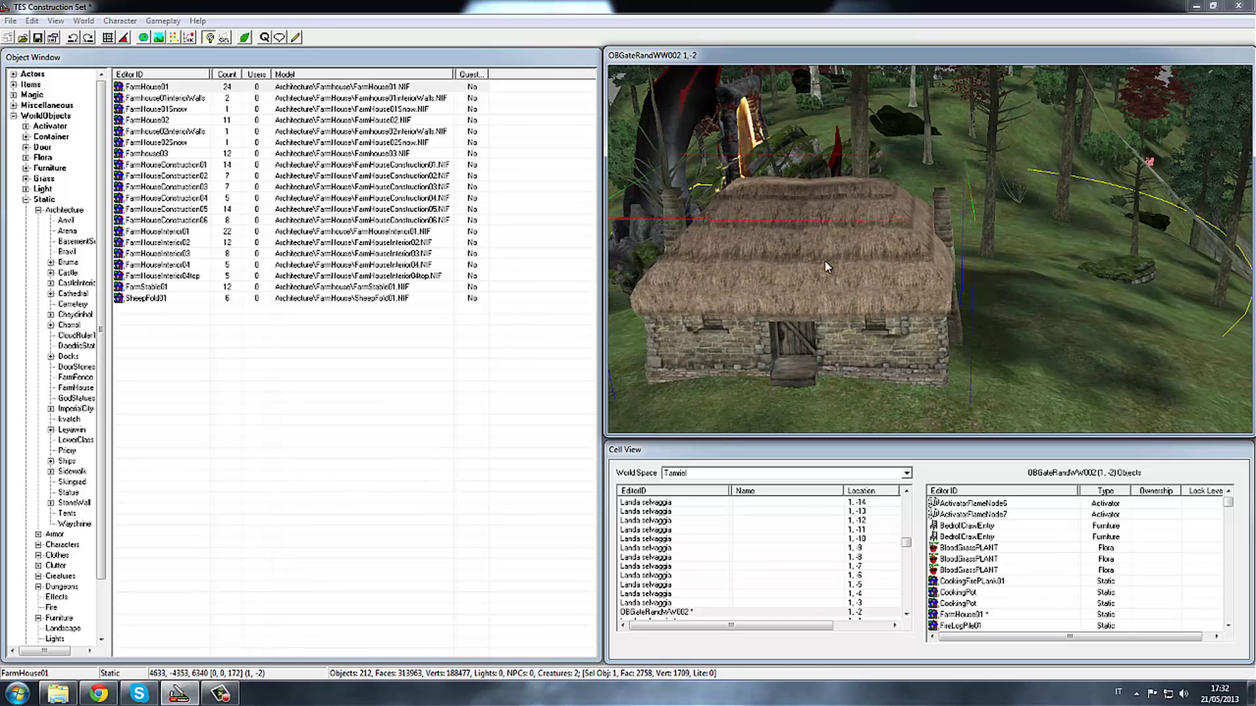
left_click_drag(823, 271, 818, 268)
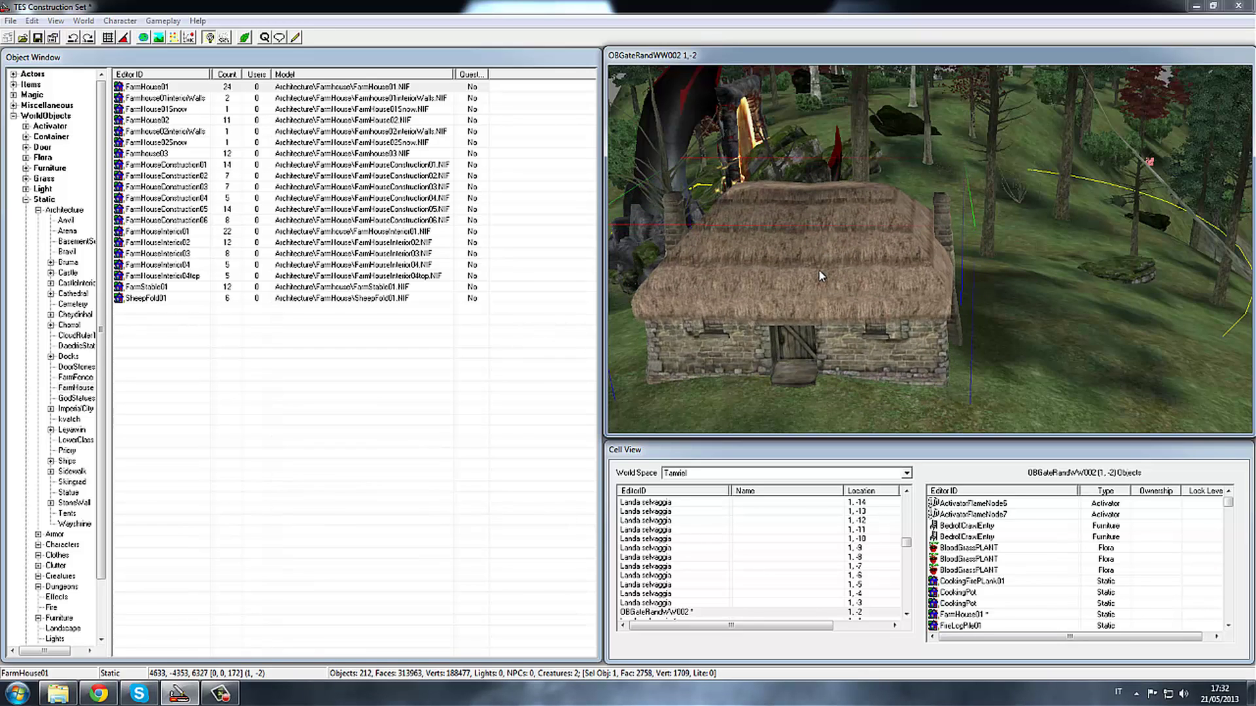
key("ctrl+z")
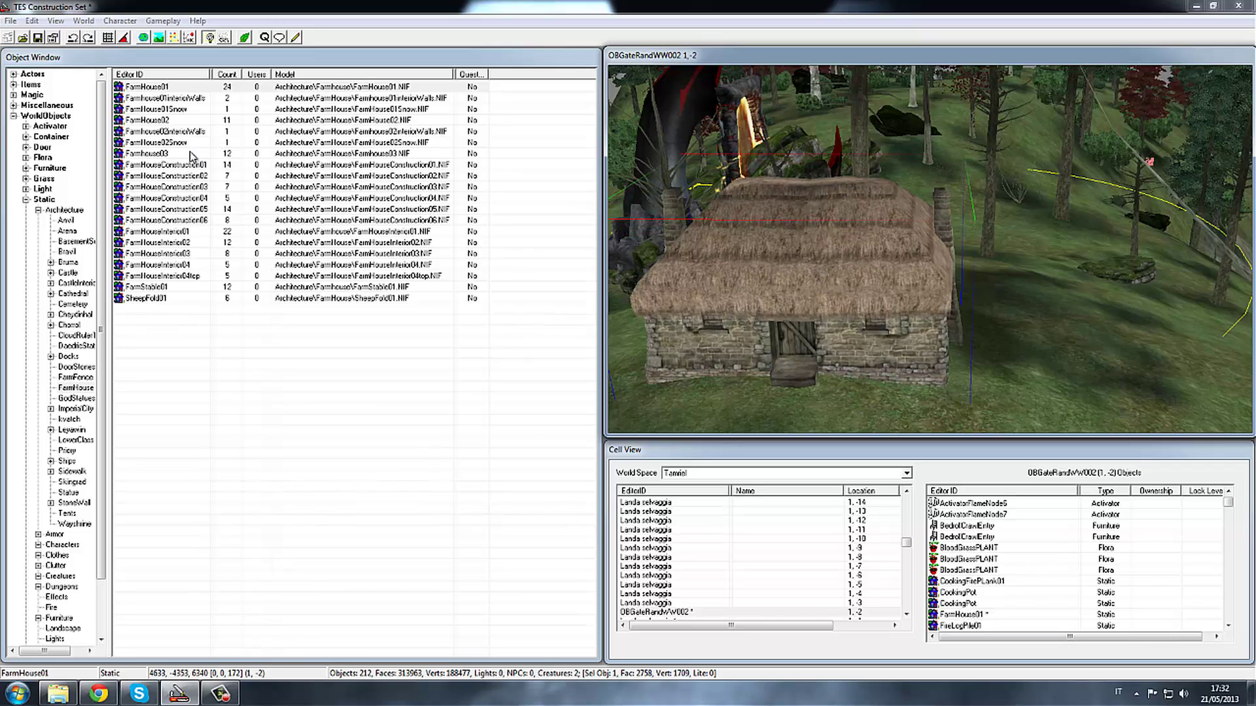
Step: Place FarmHouseInterior01, turn it to about 172 degrees, and move it onto the thatched farmhouse
left_click(202, 233)
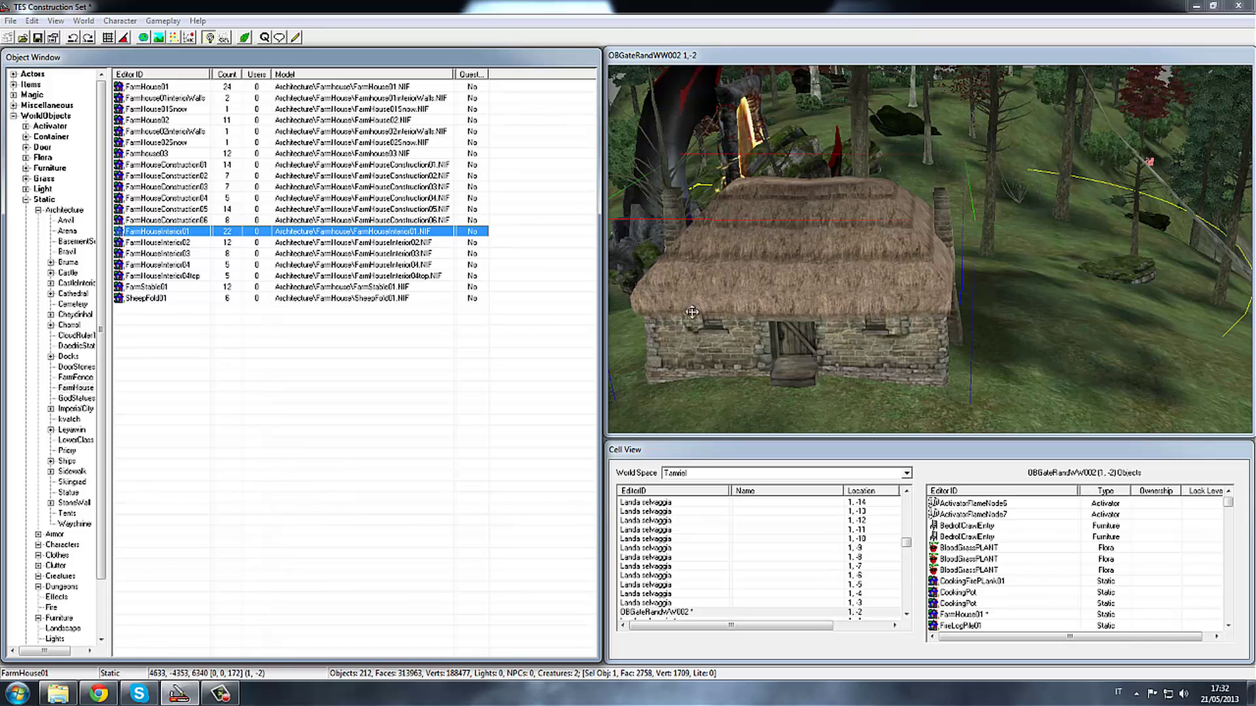
left_click_drag(425, 233, 1048, 261)
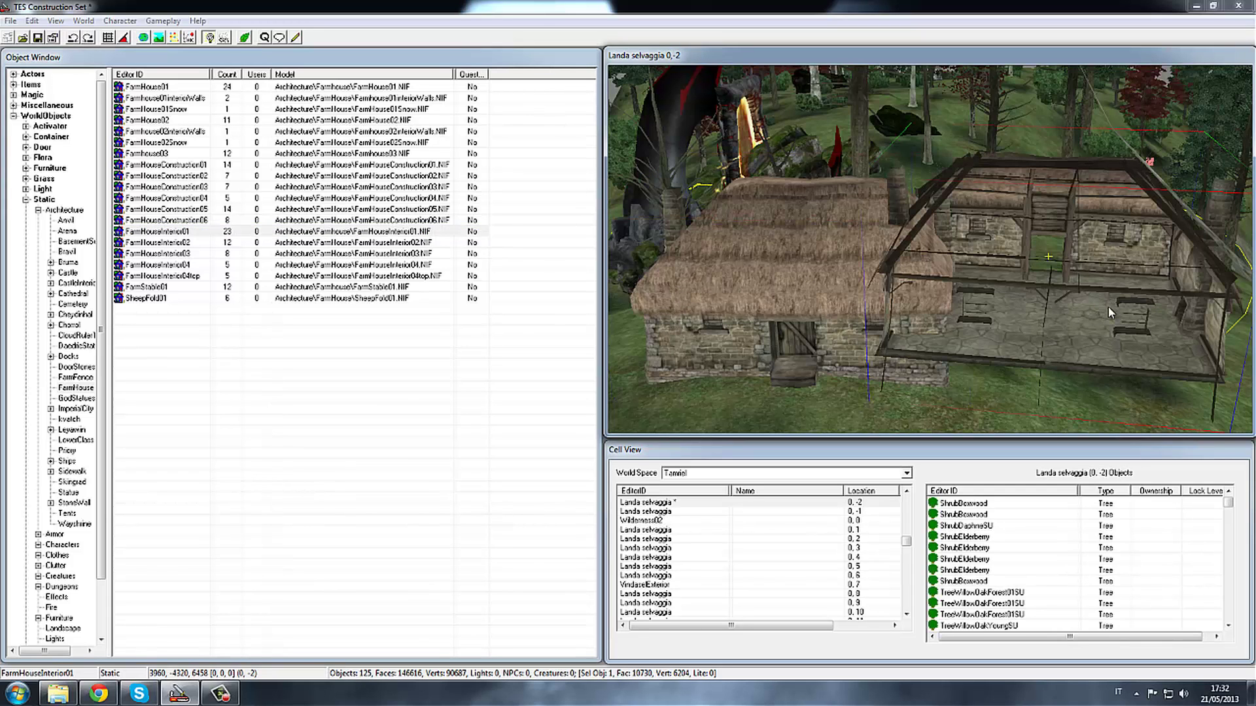
right_click_drag(1108, 307, 988, 327)
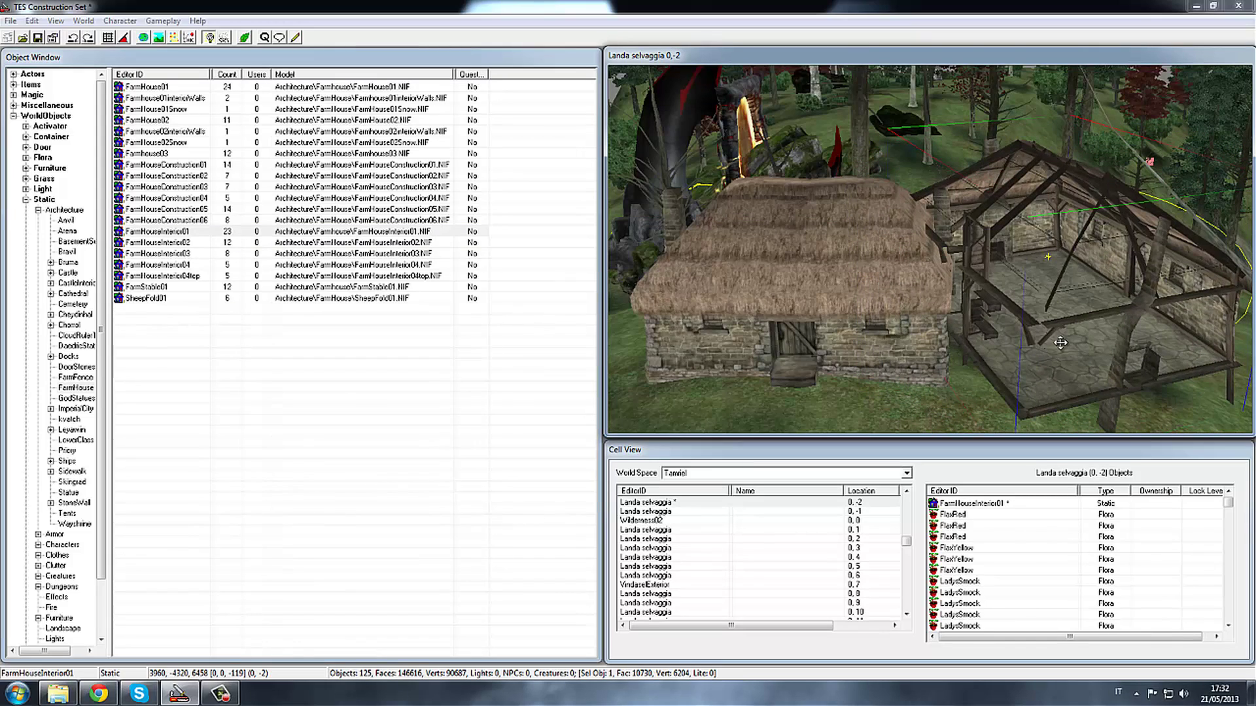
right_click_drag(1060, 343, 1077, 353)
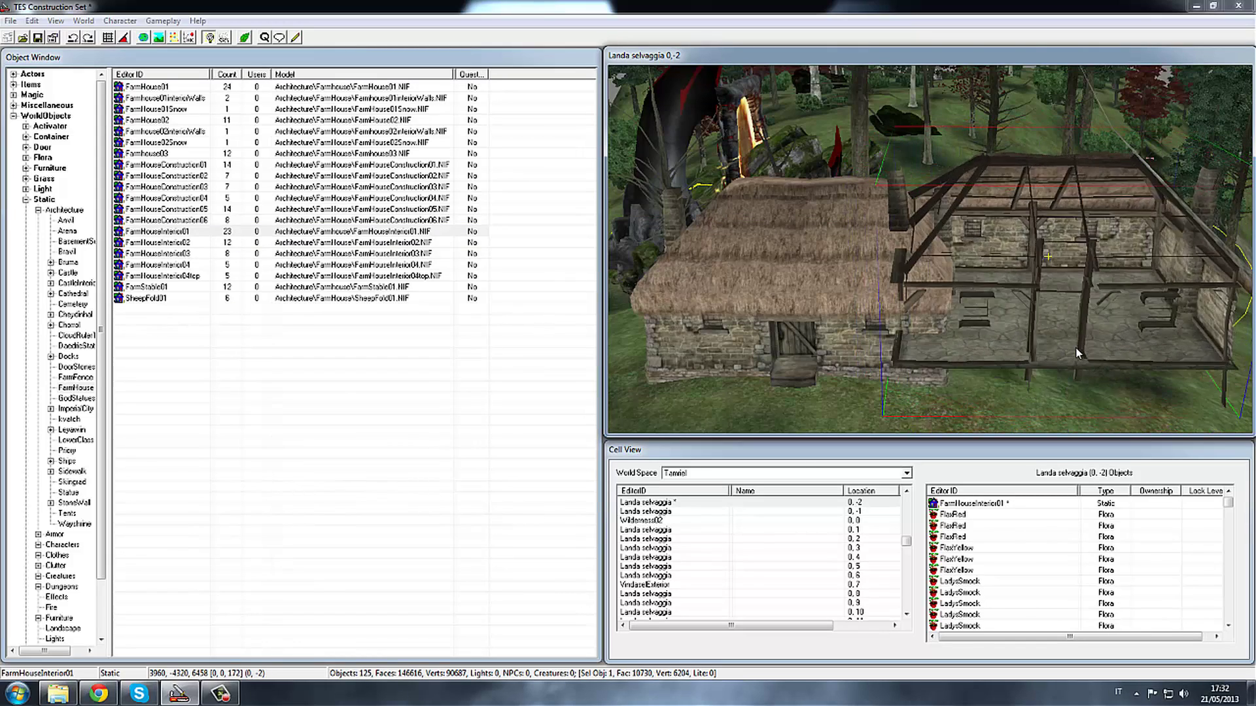
mouse_move(1120, 346)
left_mouse_down()
mouse_move(828, 281)
mouse_move(840, 326)
left_mouse_up()
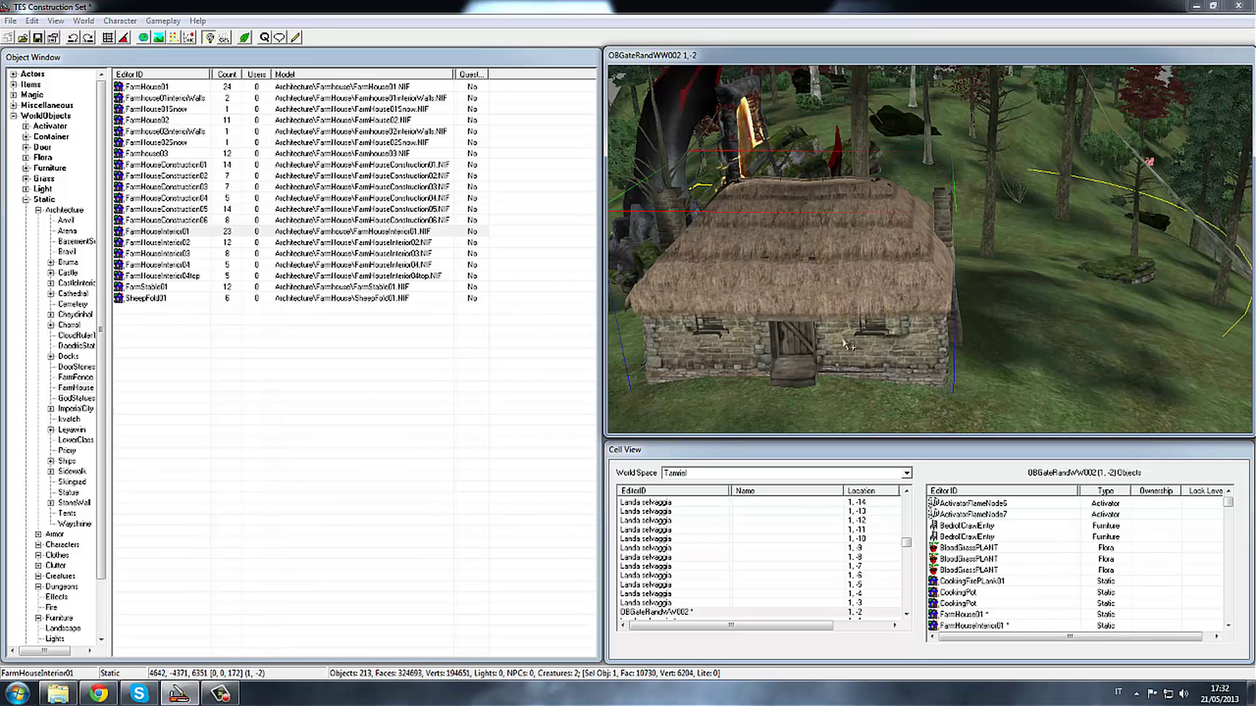
Step: Delete the FarmHouseInterior01 reference and keep the Tamriel worldspace selected
key("Delete")
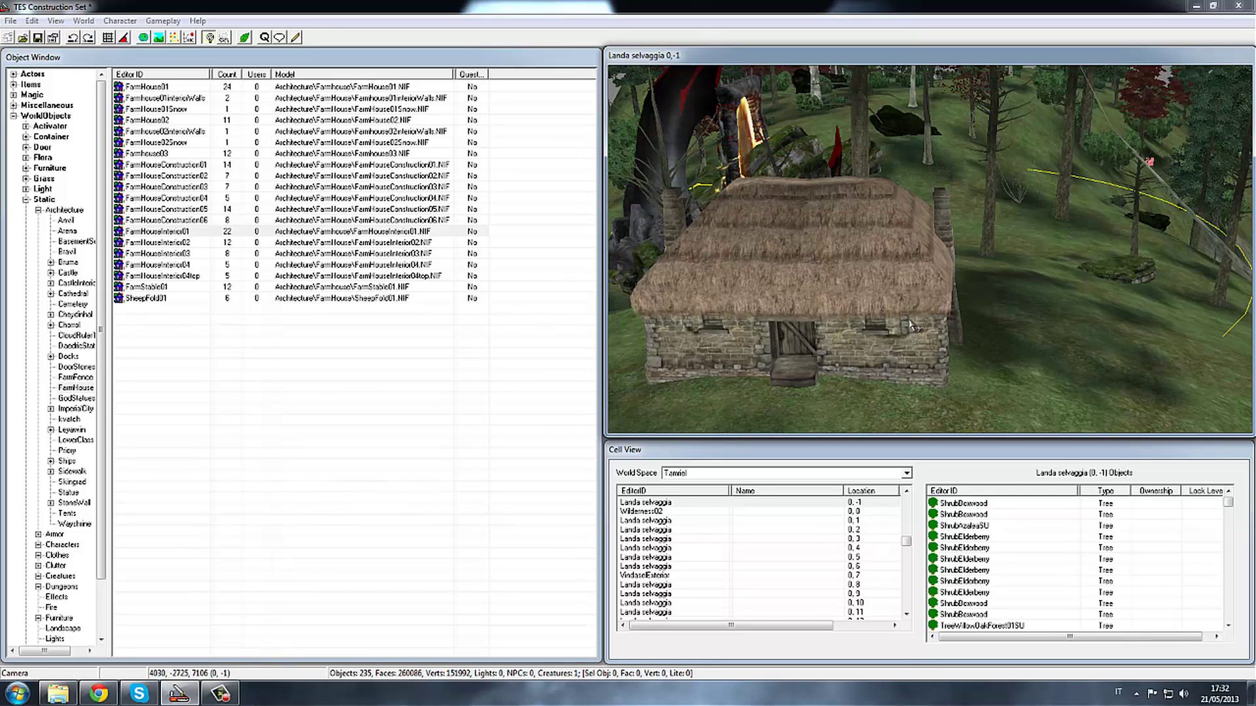
left_click(907, 473)
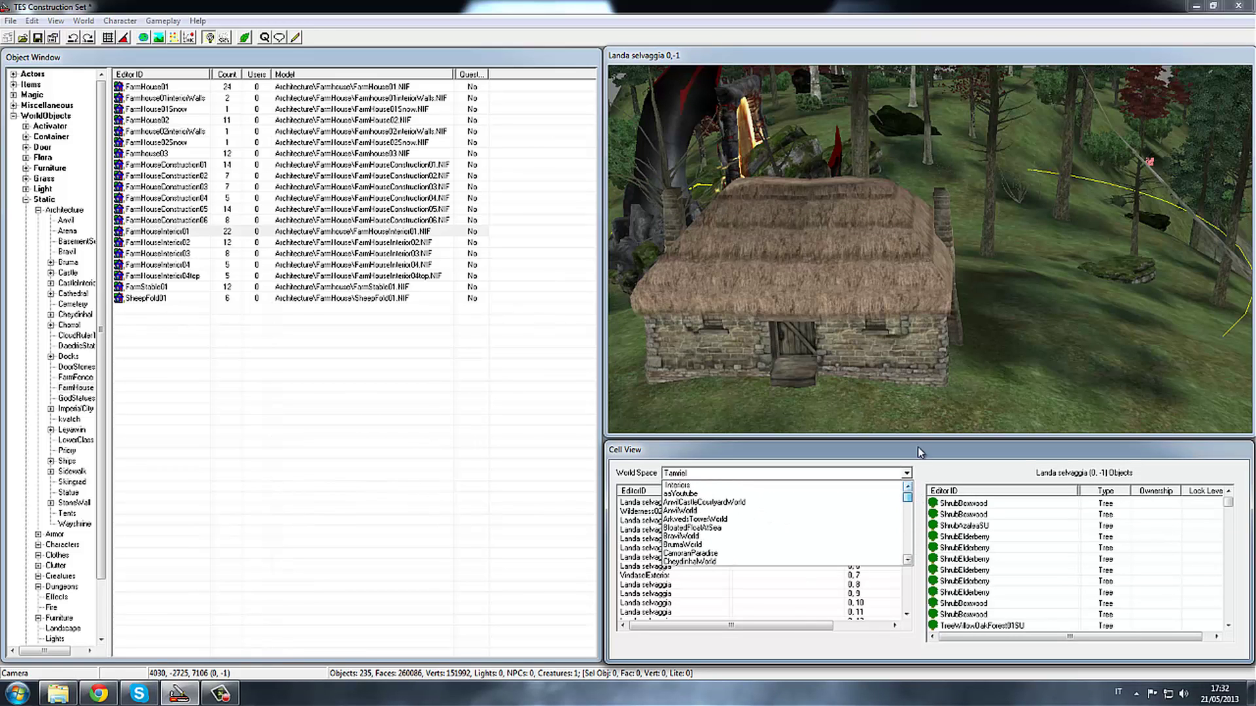
left_click(917, 446)
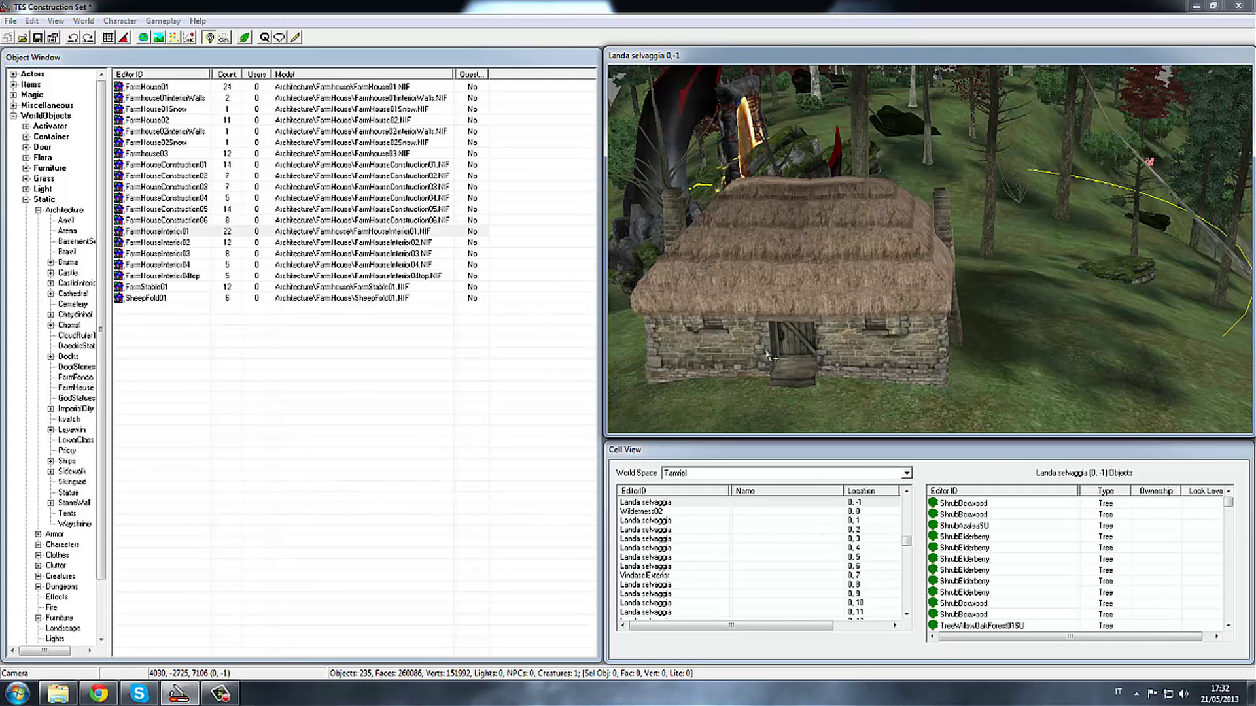
Step: Collapse Static, expand the Door category, and select FarmHouseDoor01 from the door list
left_click(27, 208)
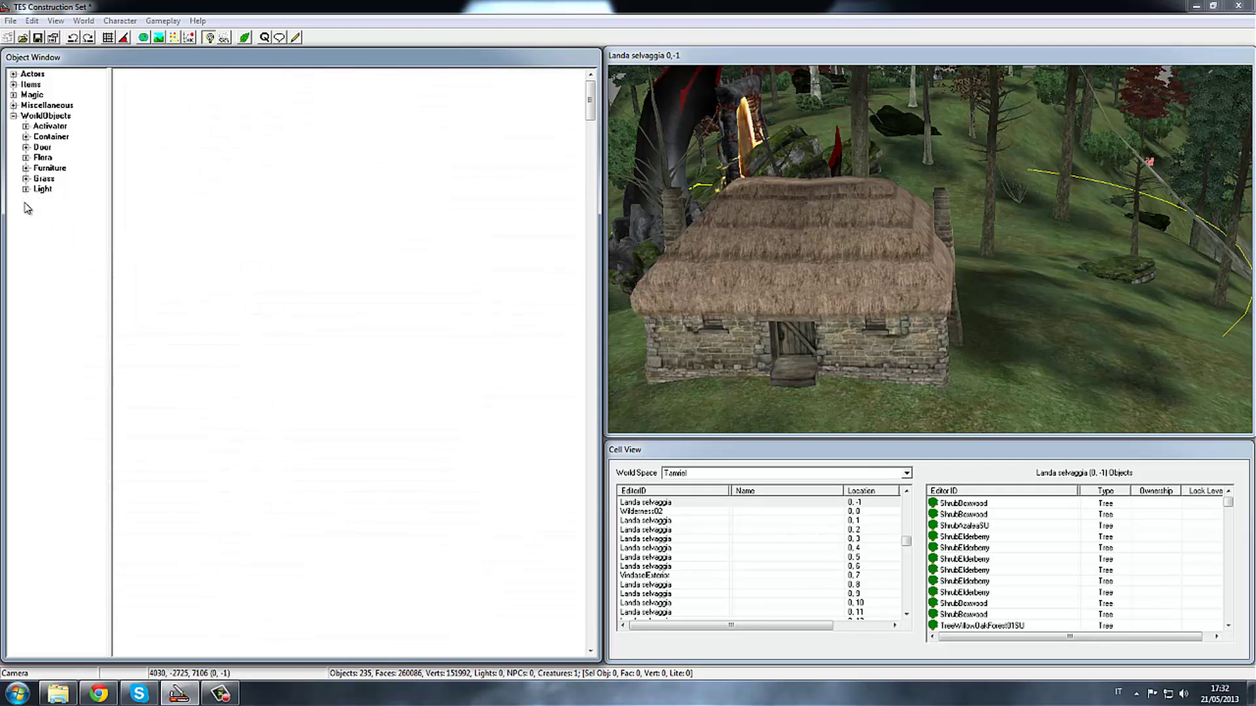
left_click(36, 150)
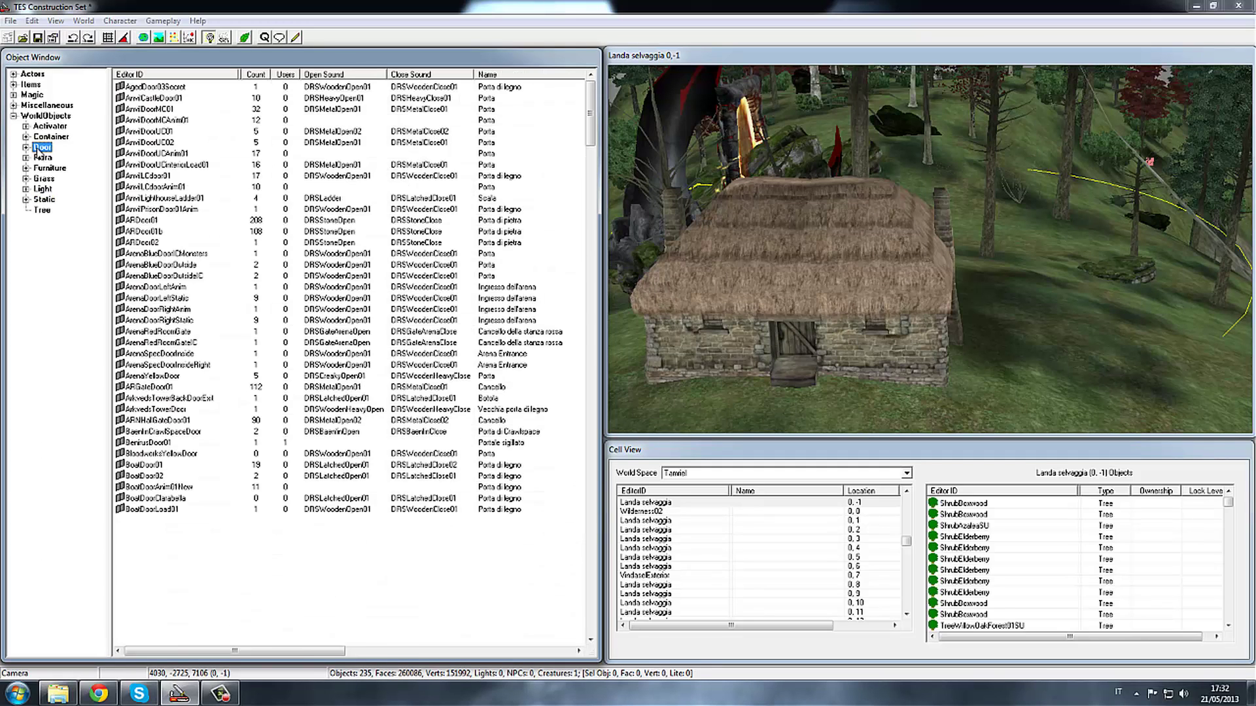
left_click(25, 148)
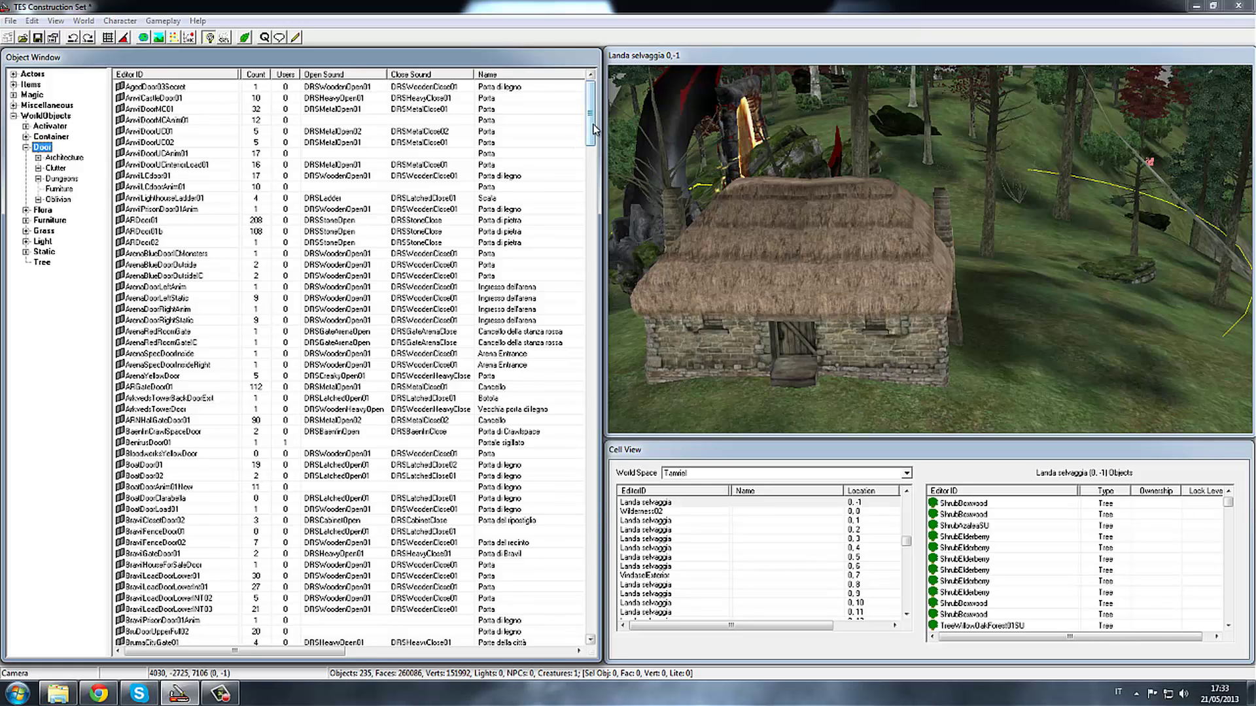
mouse_move(587, 102)
left_mouse_down()
mouse_move(568, 331)
mouse_move(579, 362)
mouse_move(584, 352)
left_mouse_up()
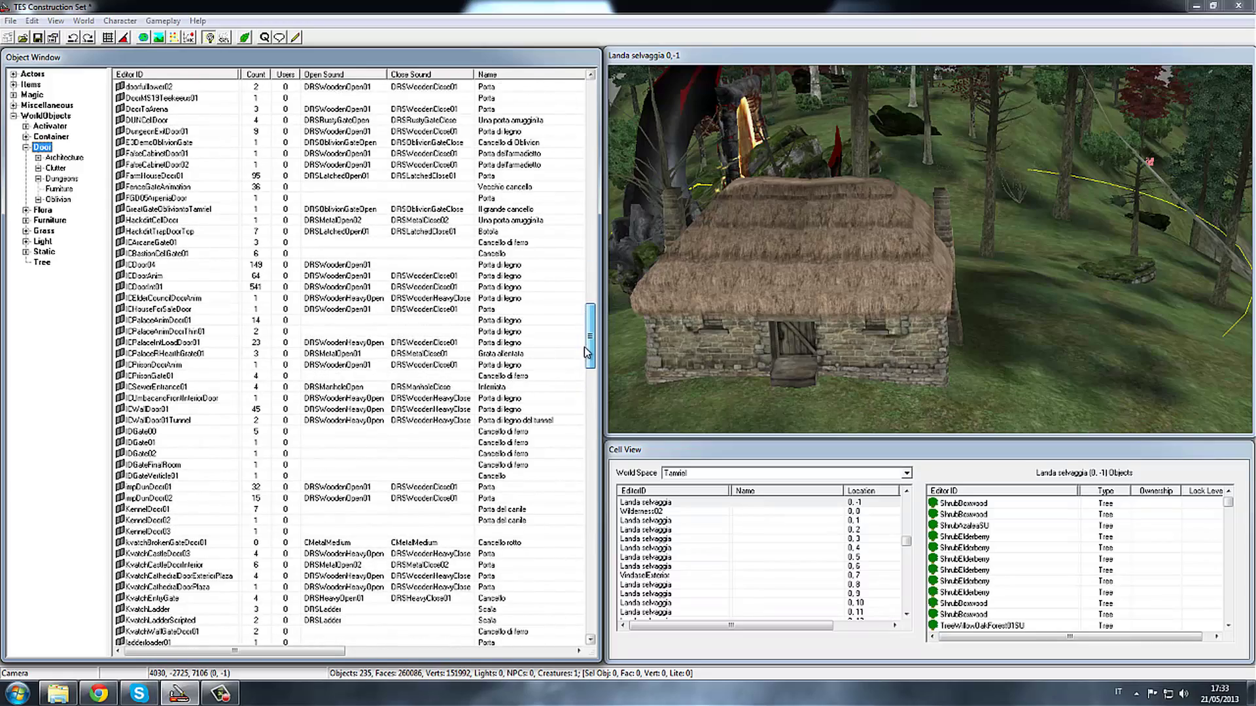
left_click(196, 175)
Step: Place a FarmHouseDoor01 in the farmhouse doorway, rotated to about 172 degrees
left_click_drag(509, 180, 828, 307)
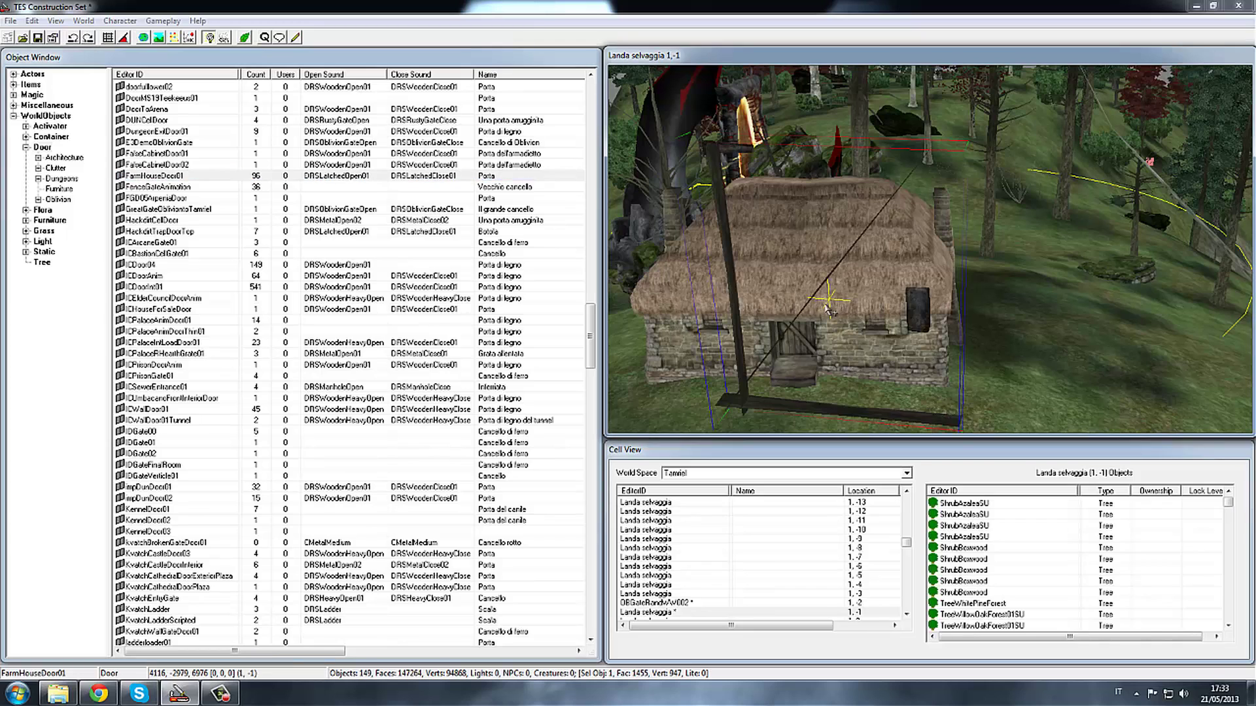
right_click_drag(909, 308, 822, 322)
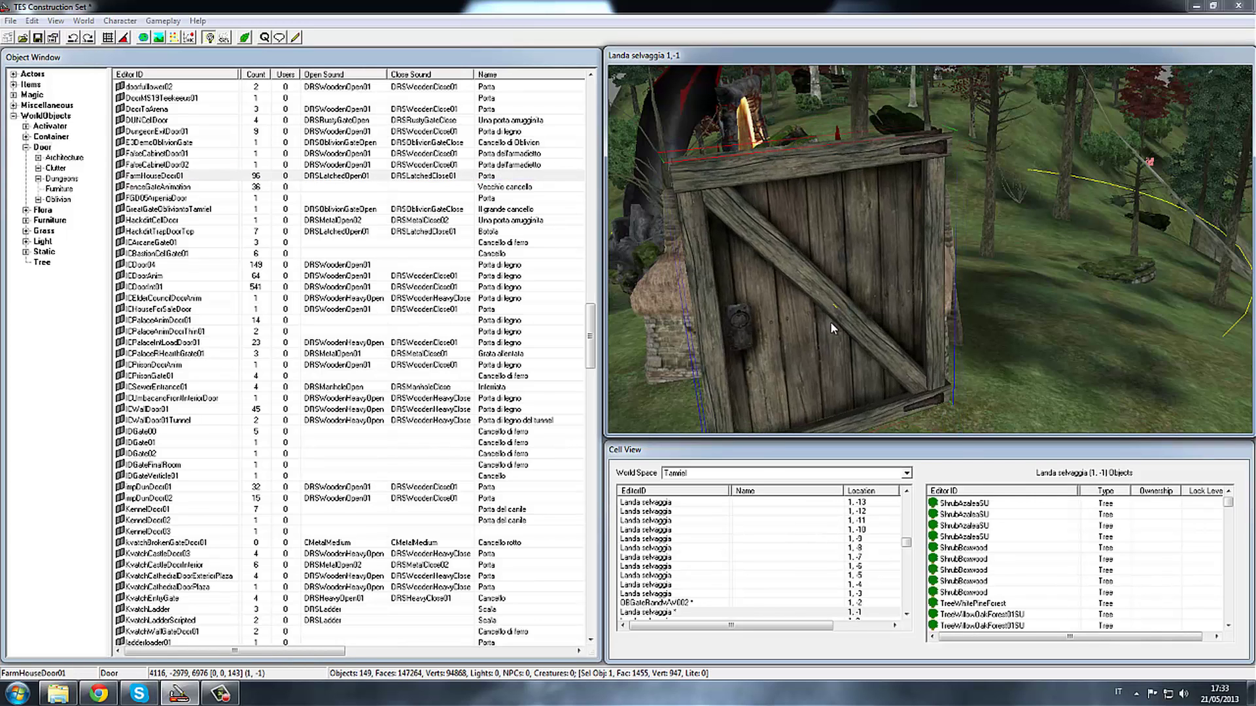
mouse_move(790, 253)
left_mouse_down()
mouse_move(732, 65)
mouse_move(770, 182)
mouse_move(721, 79)
mouse_move(687, 140)
mouse_move(727, 294)
left_mouse_up()
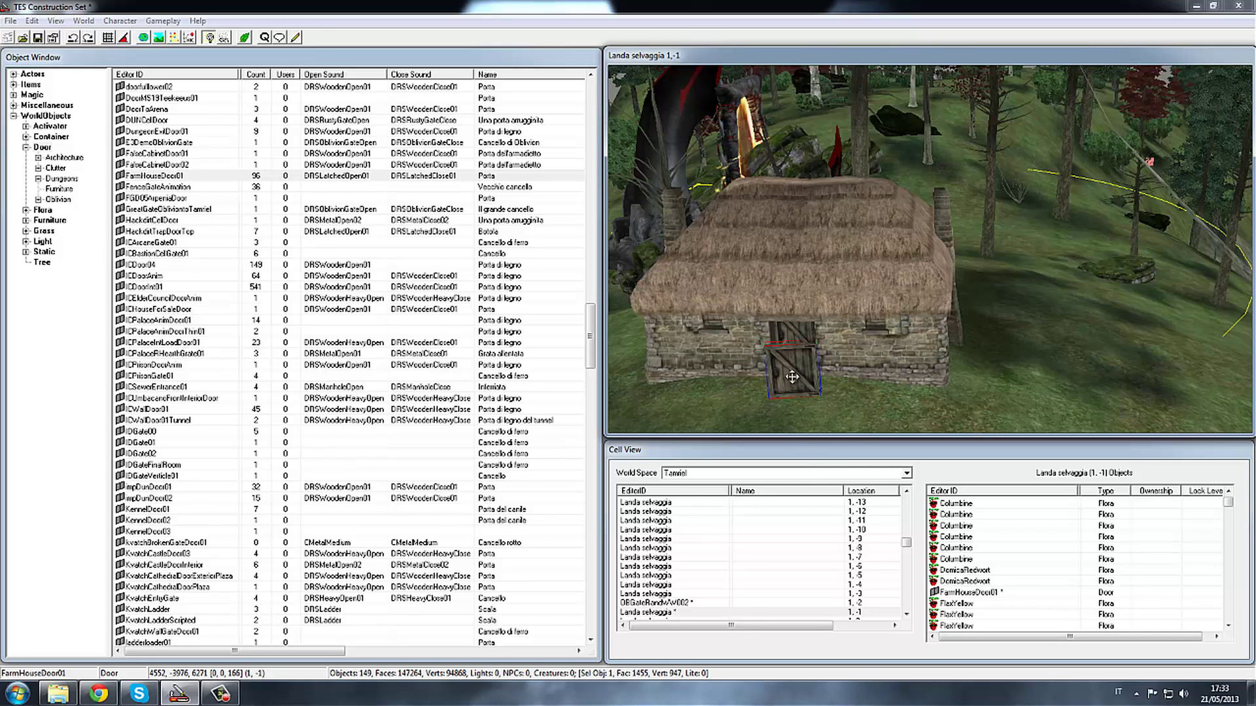
right_click_drag(795, 385, 791, 379)
scroll(792, 379, "up", 3)
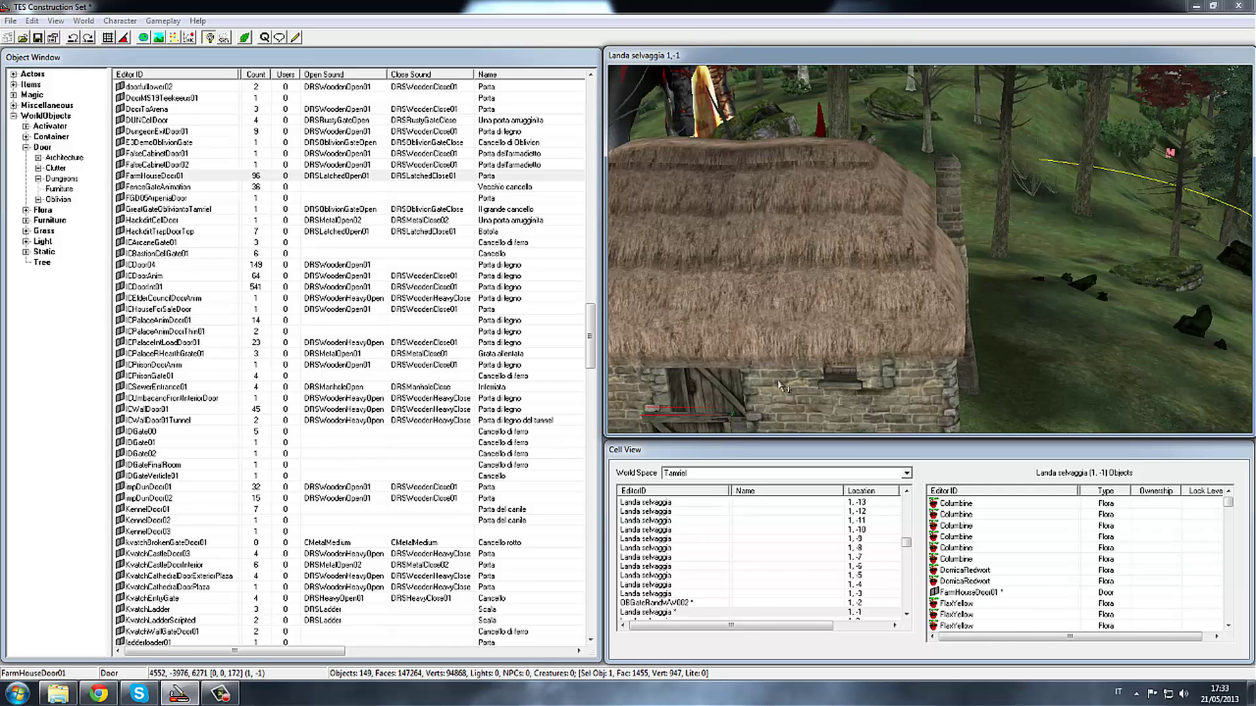
Step: Fine-tune the door's position, angle and height so it sits flush in the frame
middle_click_drag(757, 391, 916, 244, "shift")
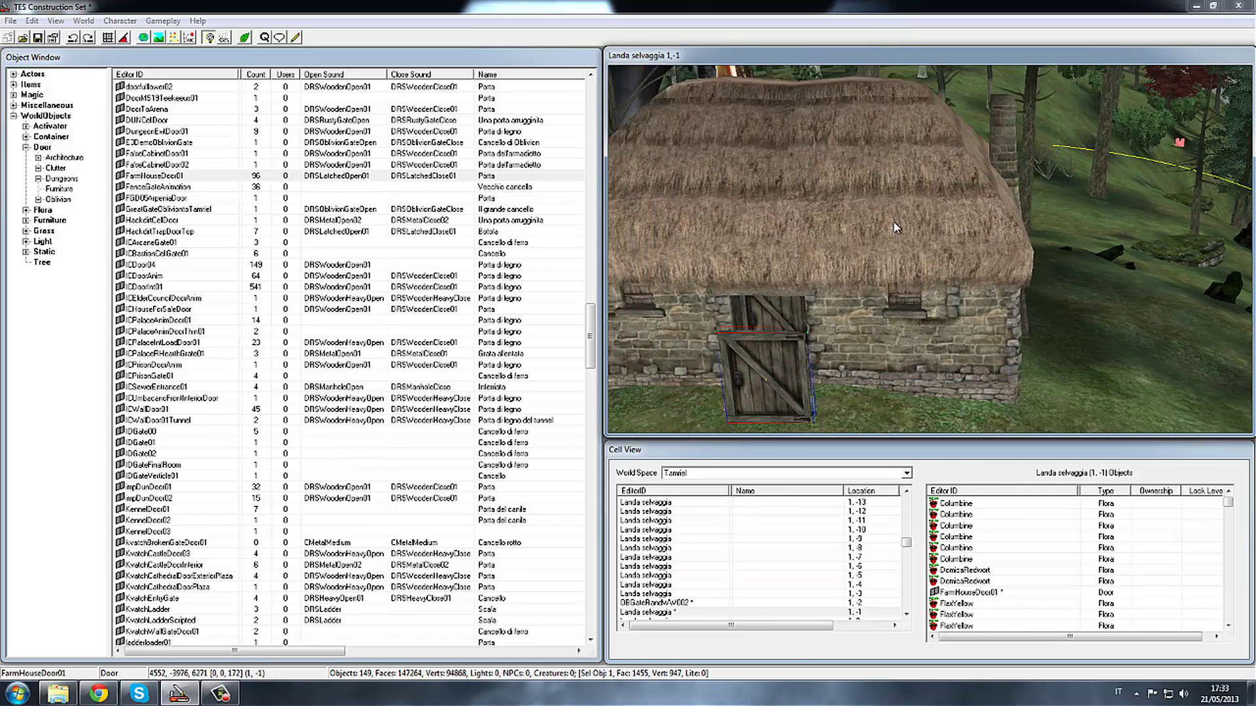
left_click_drag(849, 348, 819, 177)
scroll(825, 314, "up", 3)
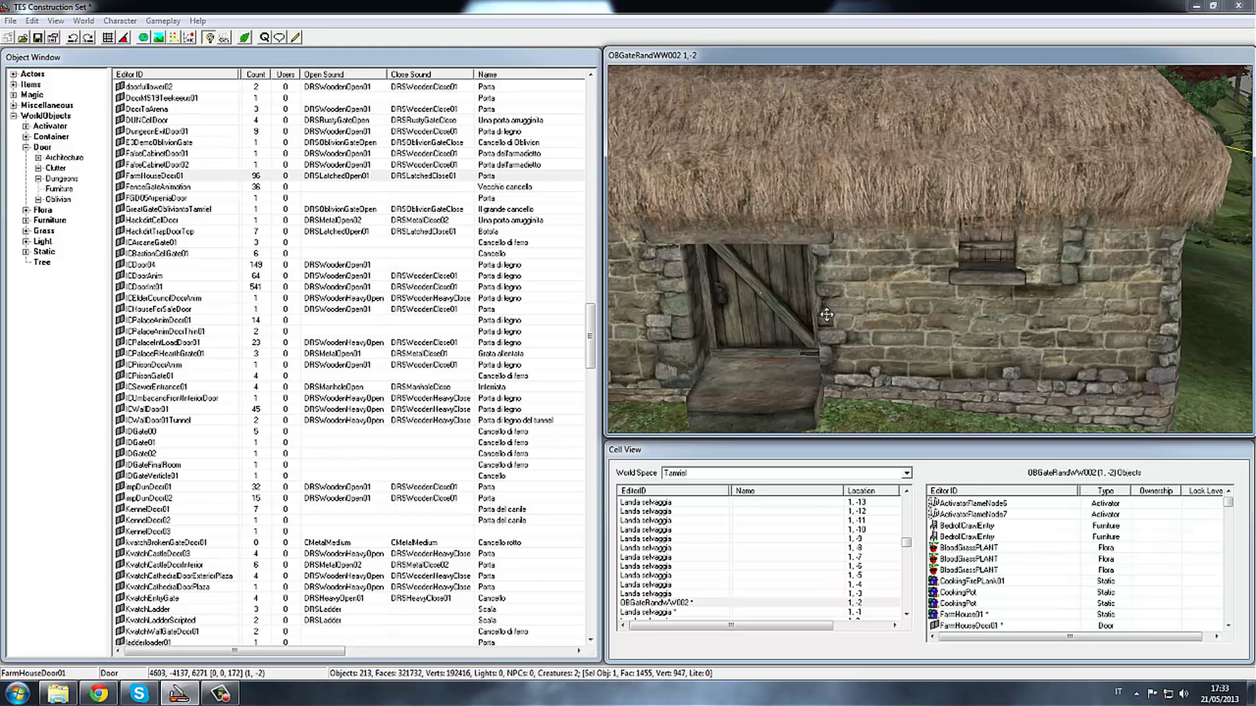
right_click_drag(807, 333, 799, 285)
mouse_move(901, 298)
middle_mouse_down()
mouse_move(998, 233)
mouse_move(919, 243)
middle_mouse_up()
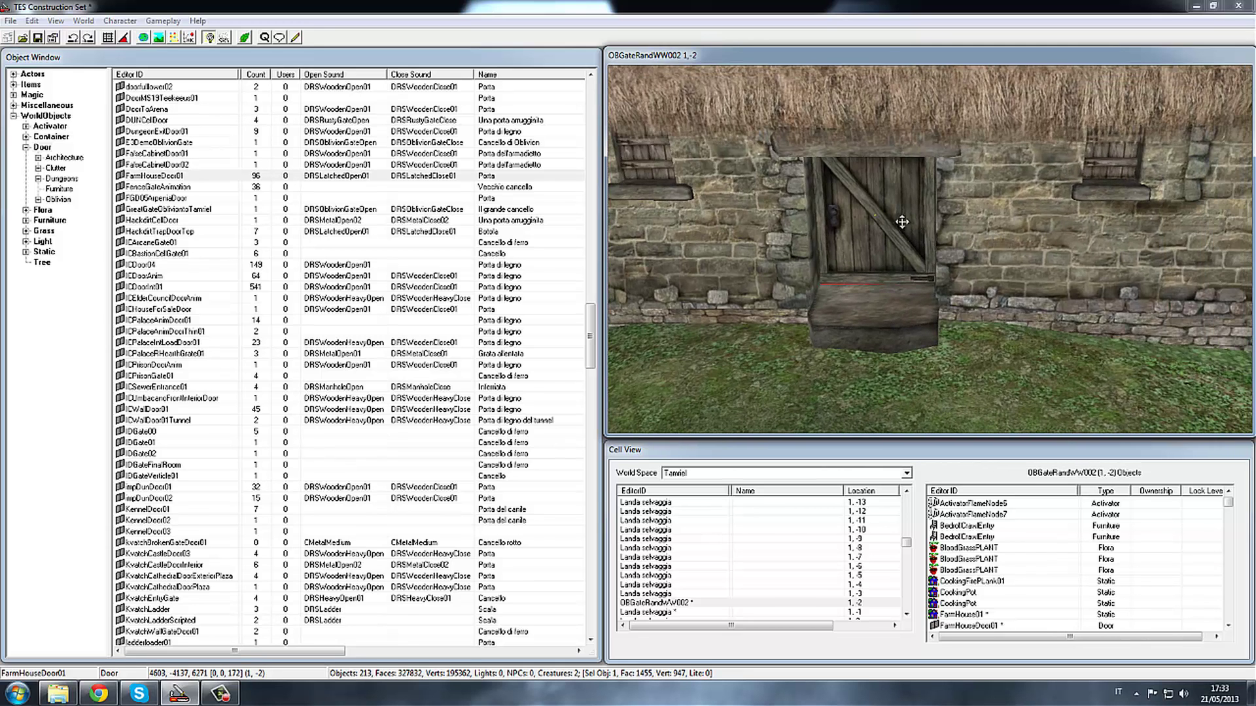
left_click_drag(896, 212, 897, 217)
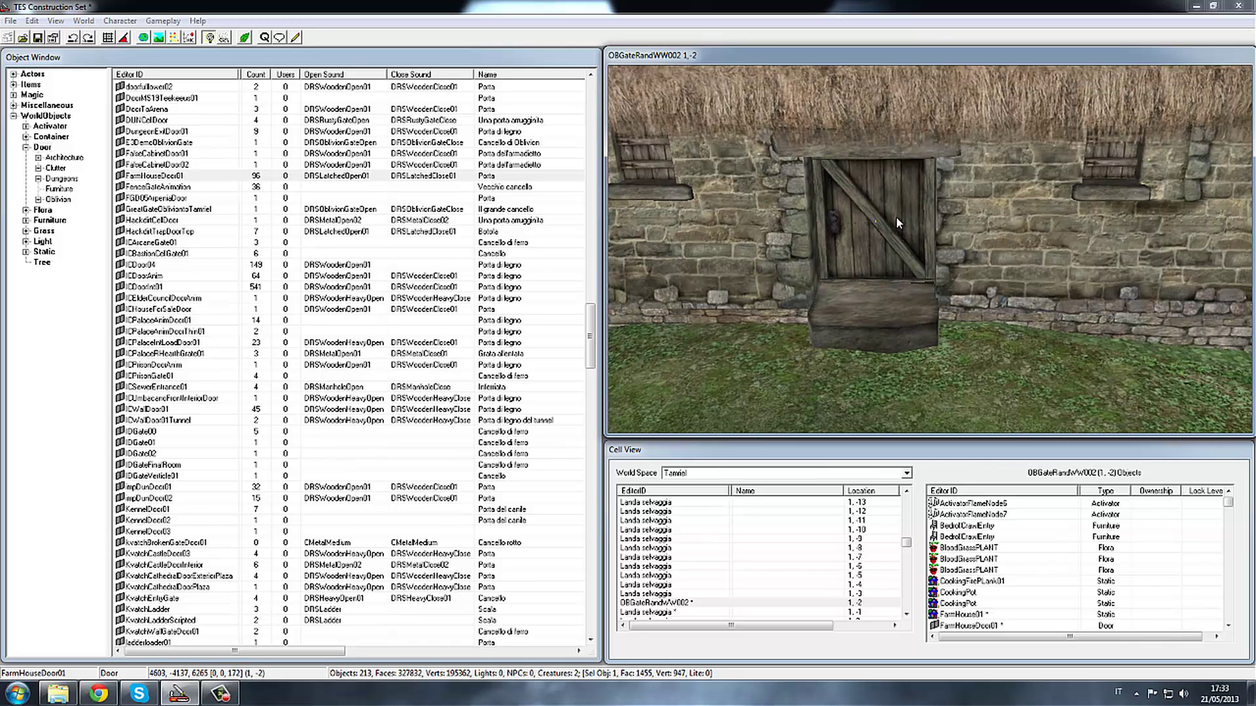
mouse_move(895, 214)
middle_mouse_down()
mouse_move(1025, 169)
mouse_move(902, 239)
middle_mouse_up()
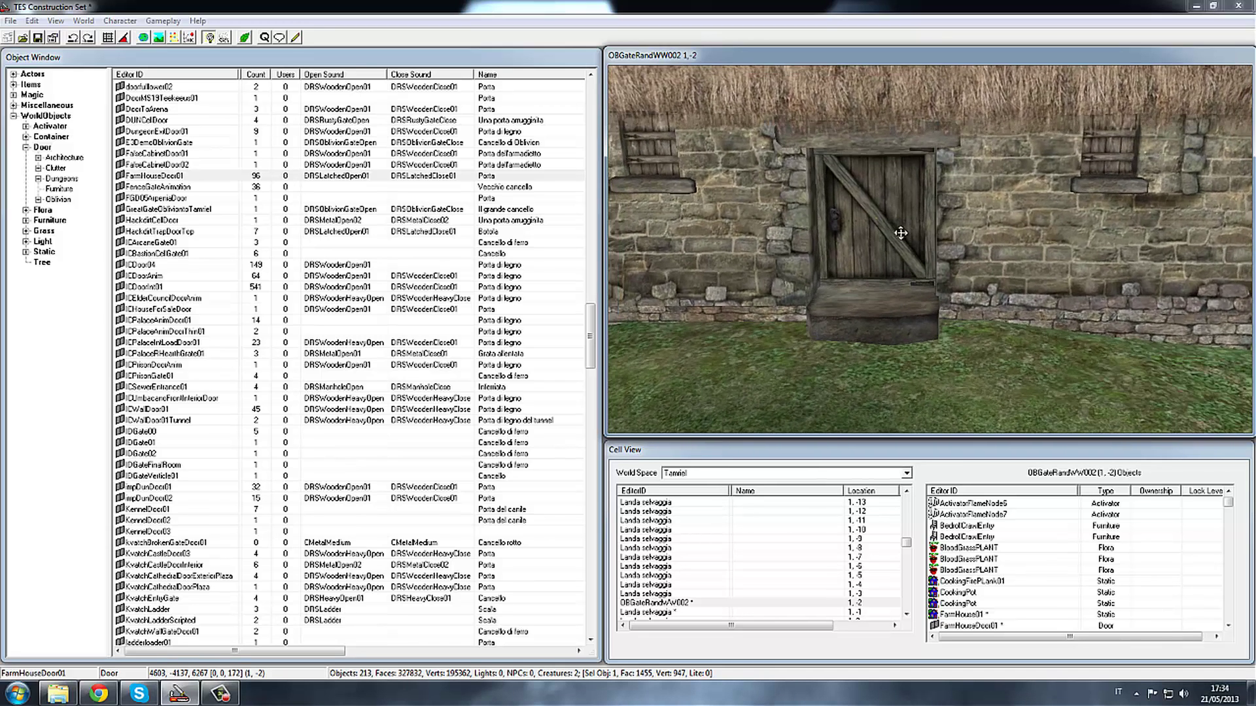
Step: Open the FarmHouseDoor01 Reference dialog (rotation 171.8875) and move it to the top-left corner
double_click(903, 239)
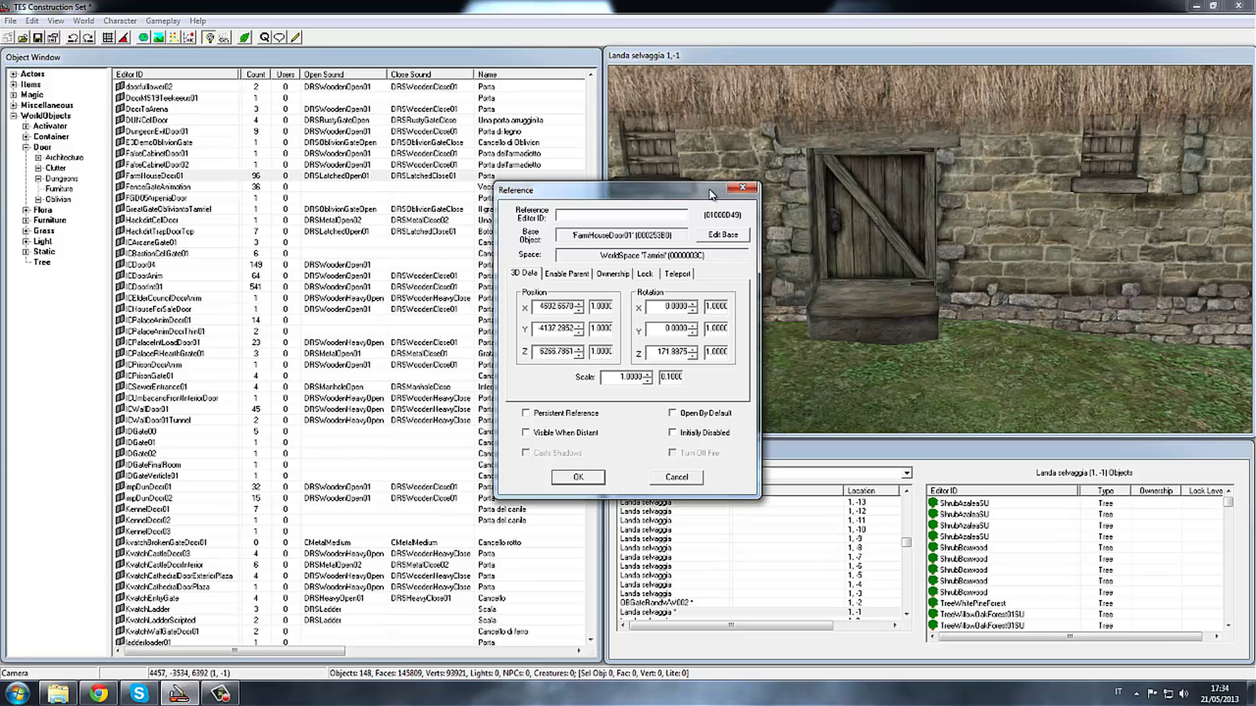
left_click_drag(711, 194, 311, 94)
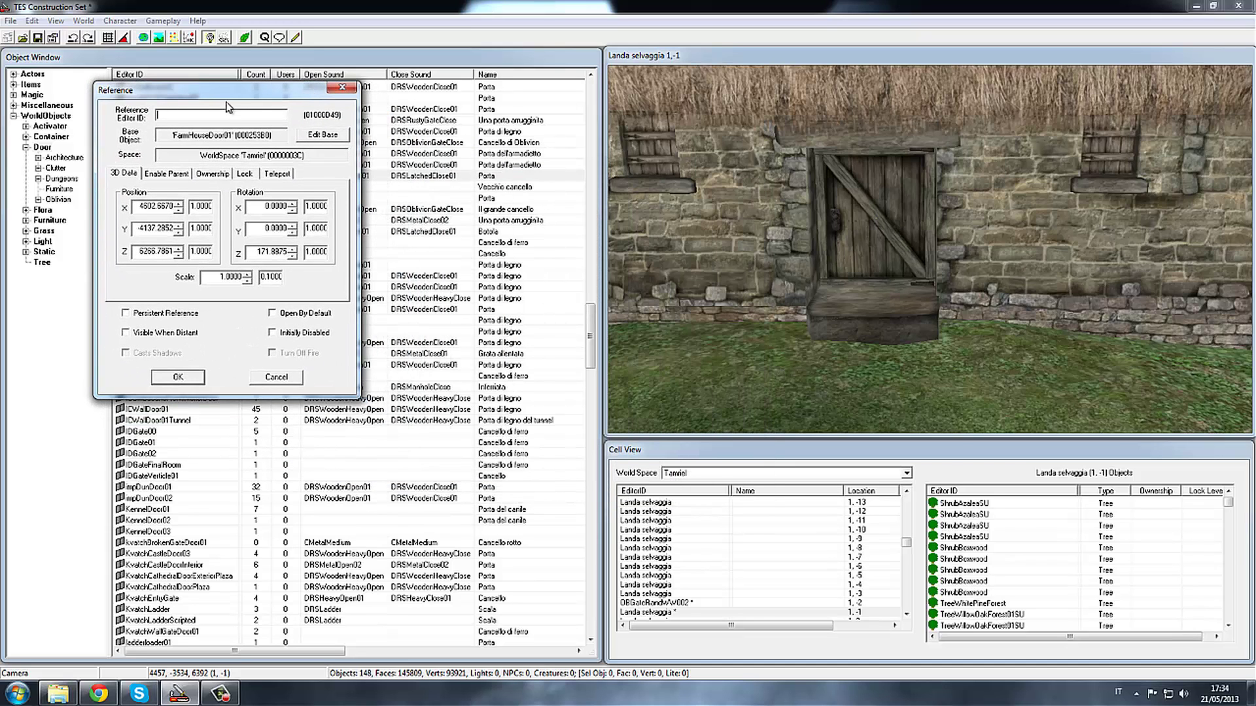
left_click_drag(225, 94, 132, 59)
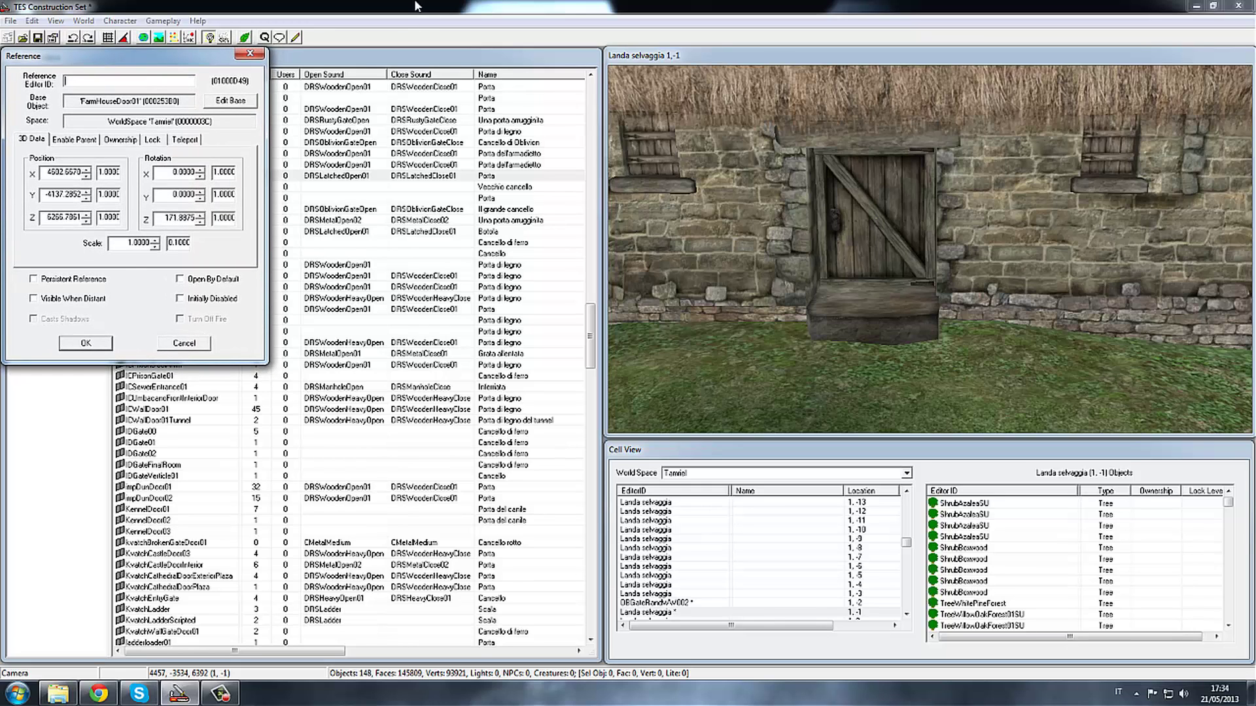
left_click(385, 69)
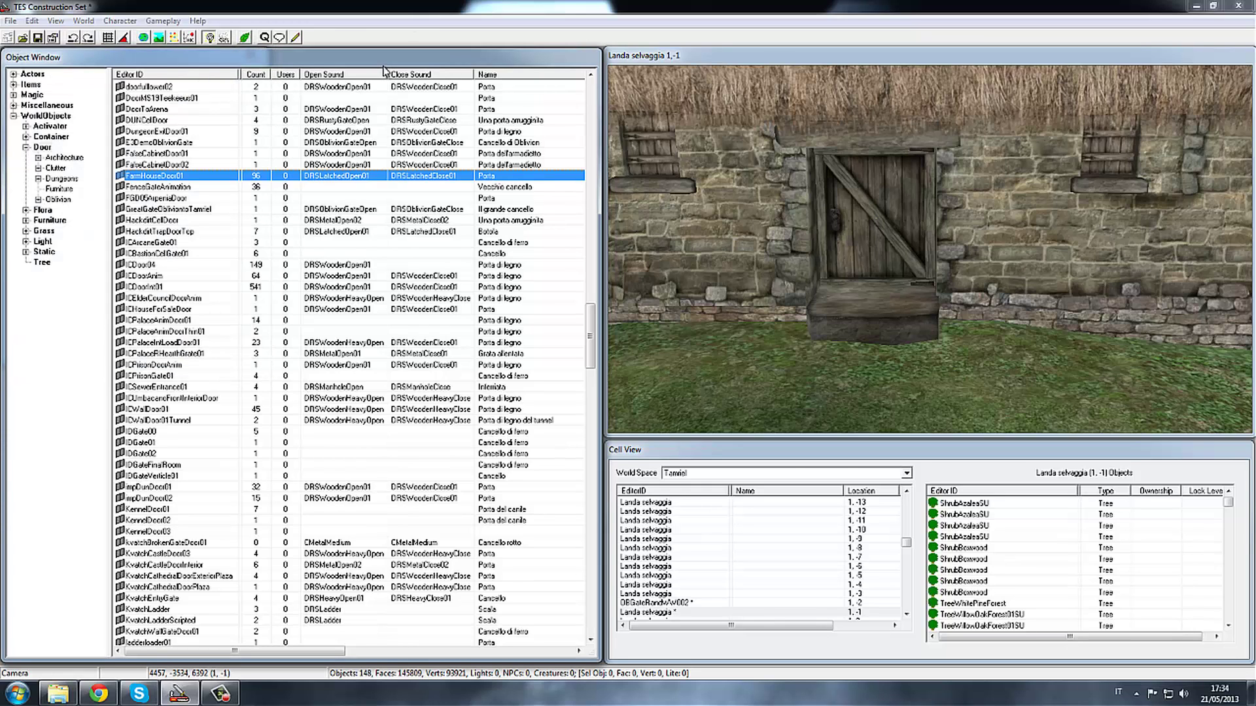
Step: Switch the Cell View world space to Interiors
left_click(907, 474)
left_click_drag(908, 548, 921, 500)
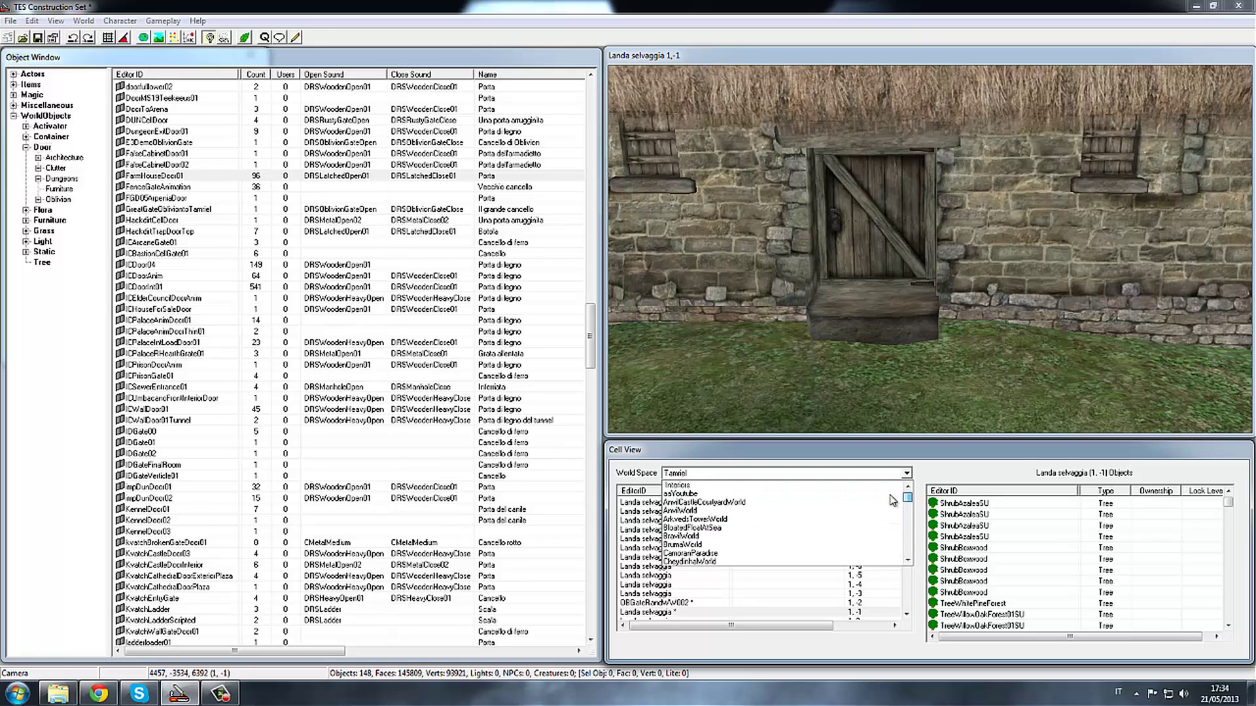
left_click(806, 487)
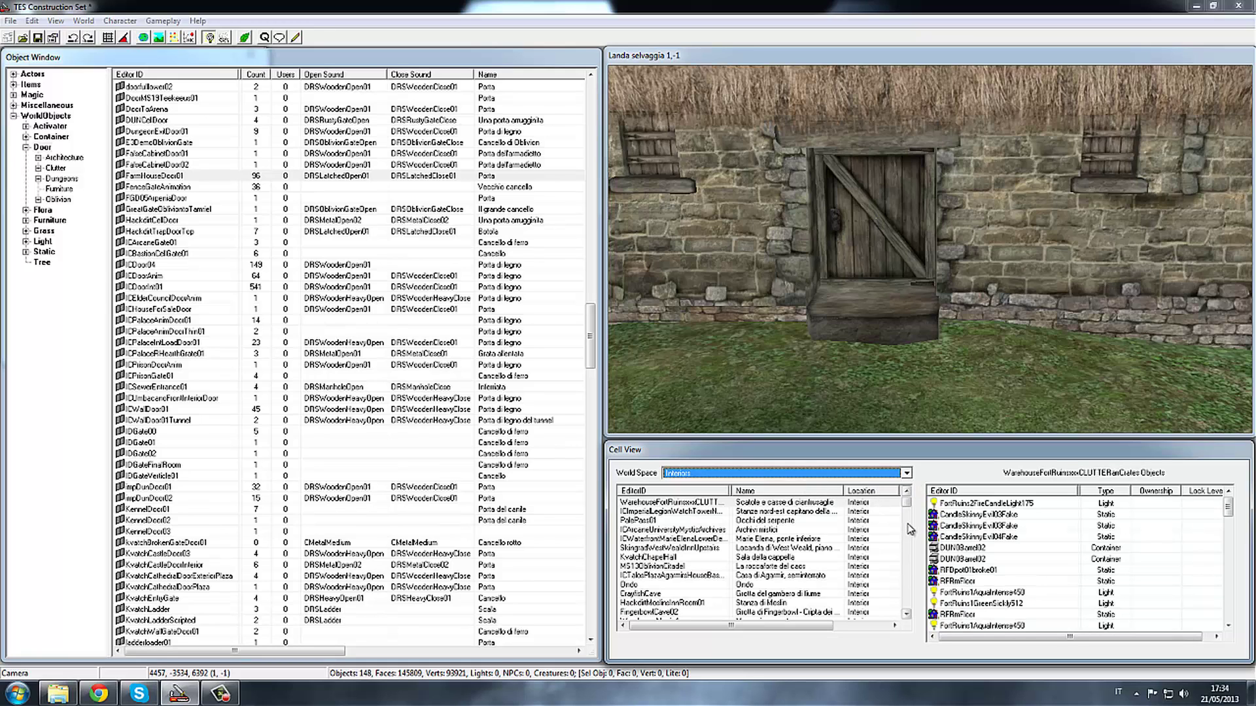
left_click_drag(909, 510, 907, 605)
Step: Duplicate the TestCheydinhalUpper cell, sort by editor ID, and select TestCheydinhalUpperCOPY0000
right_click(762, 603)
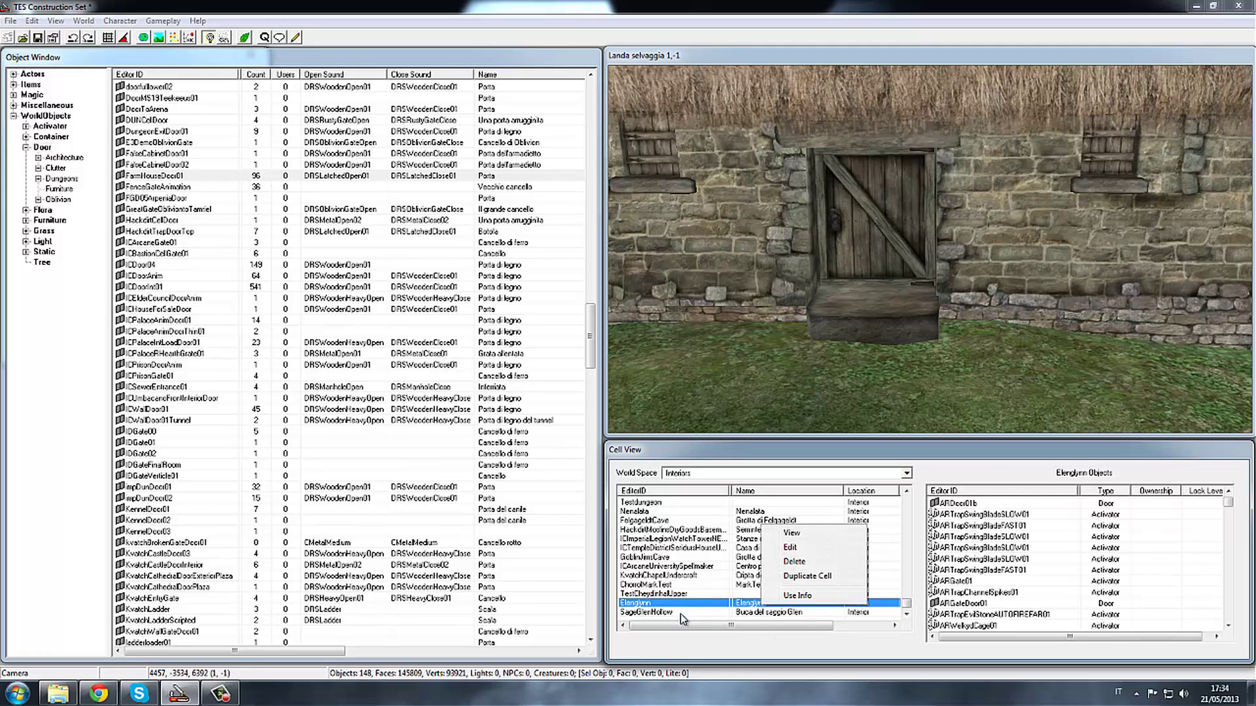
left_click(699, 622)
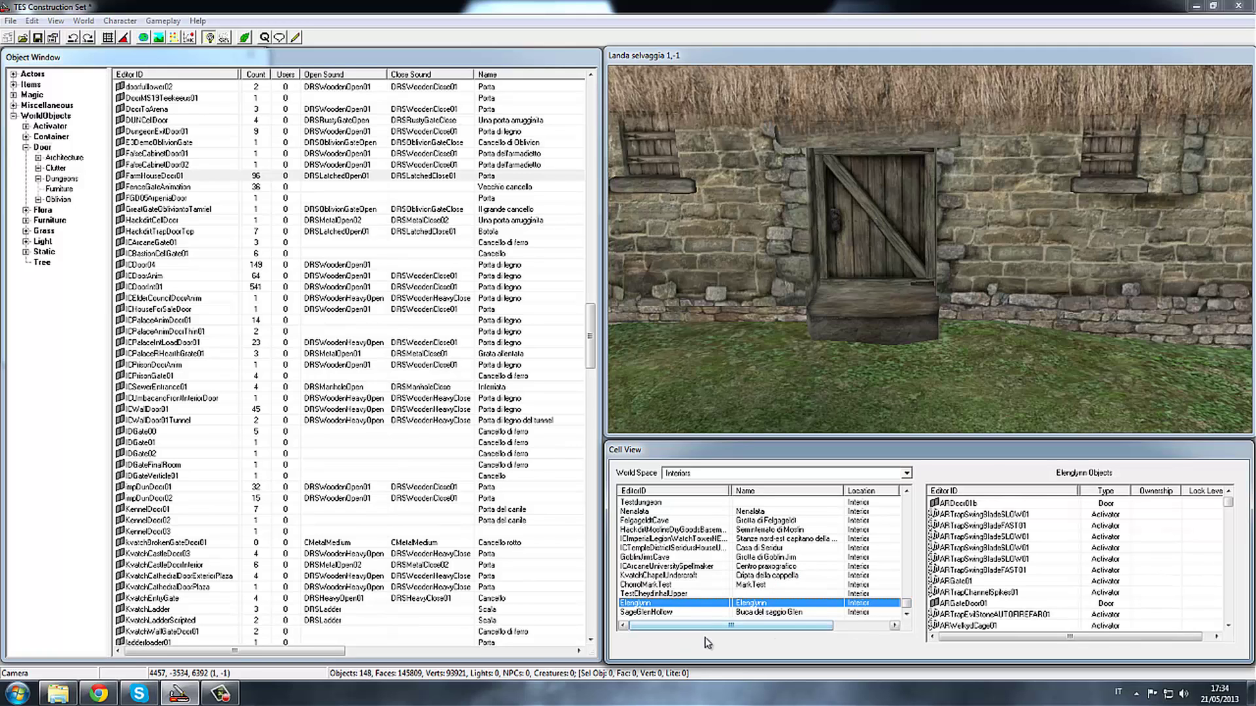
right_click(877, 618)
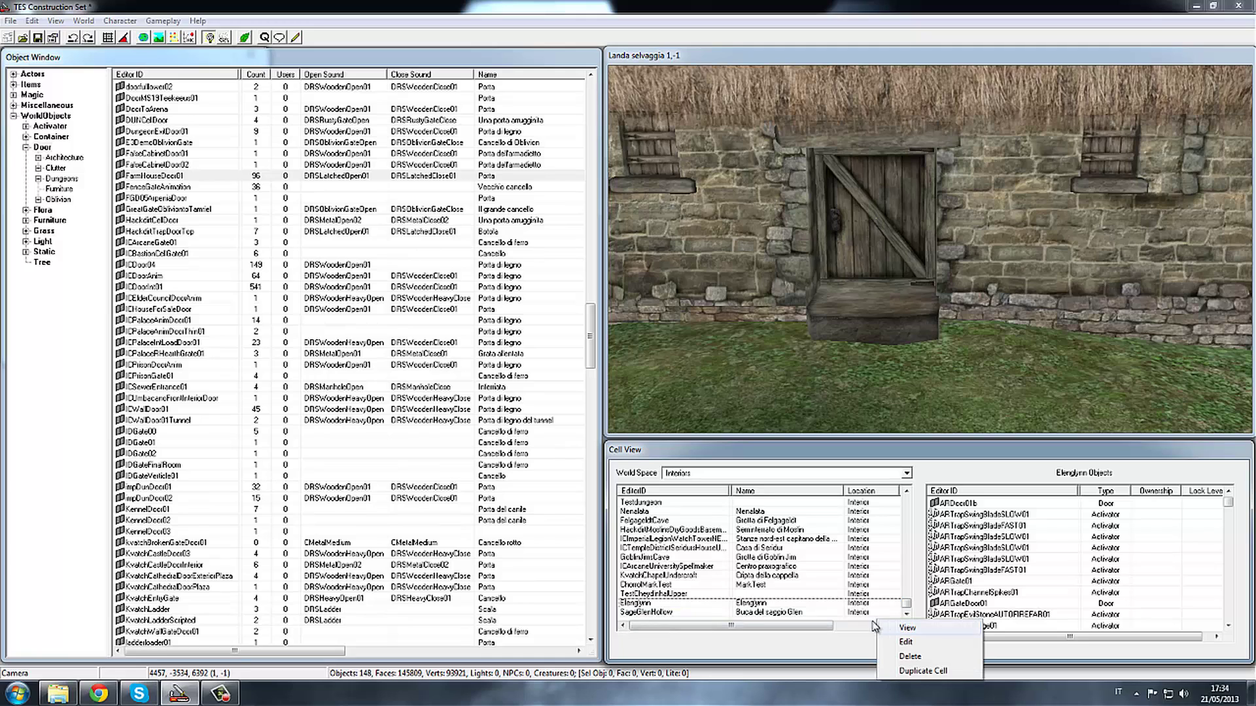
right_click(850, 619)
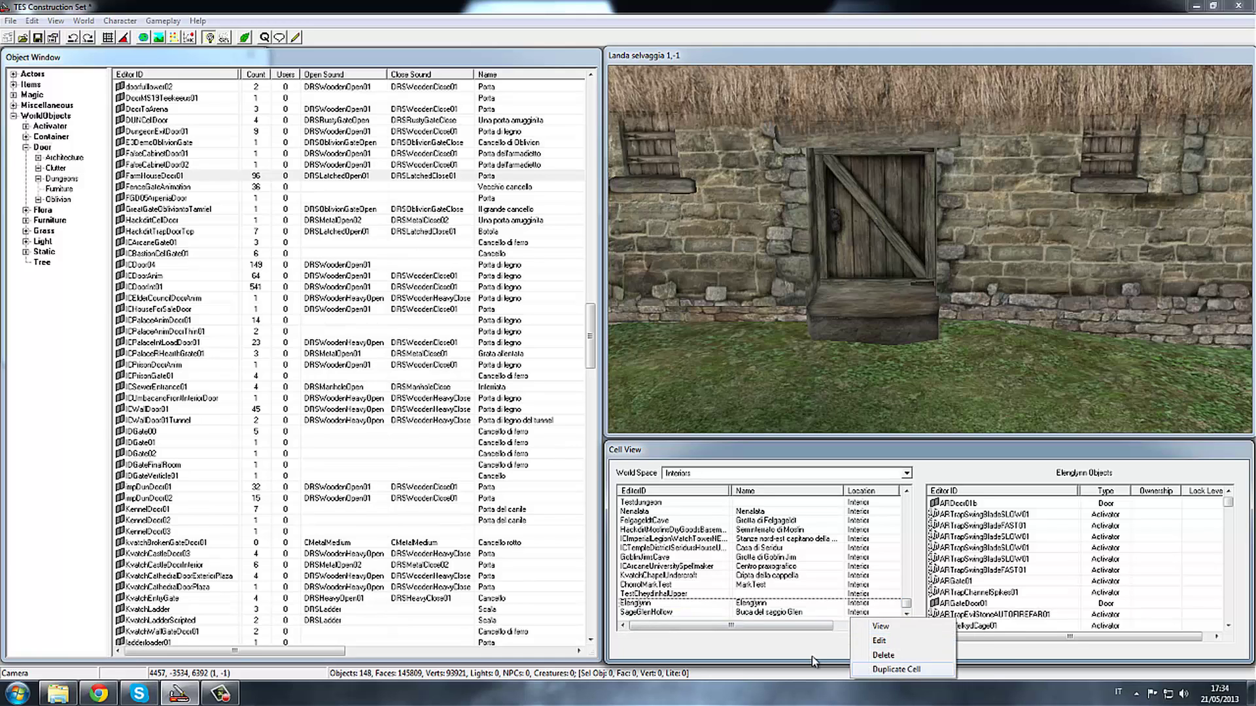
left_click(762, 594)
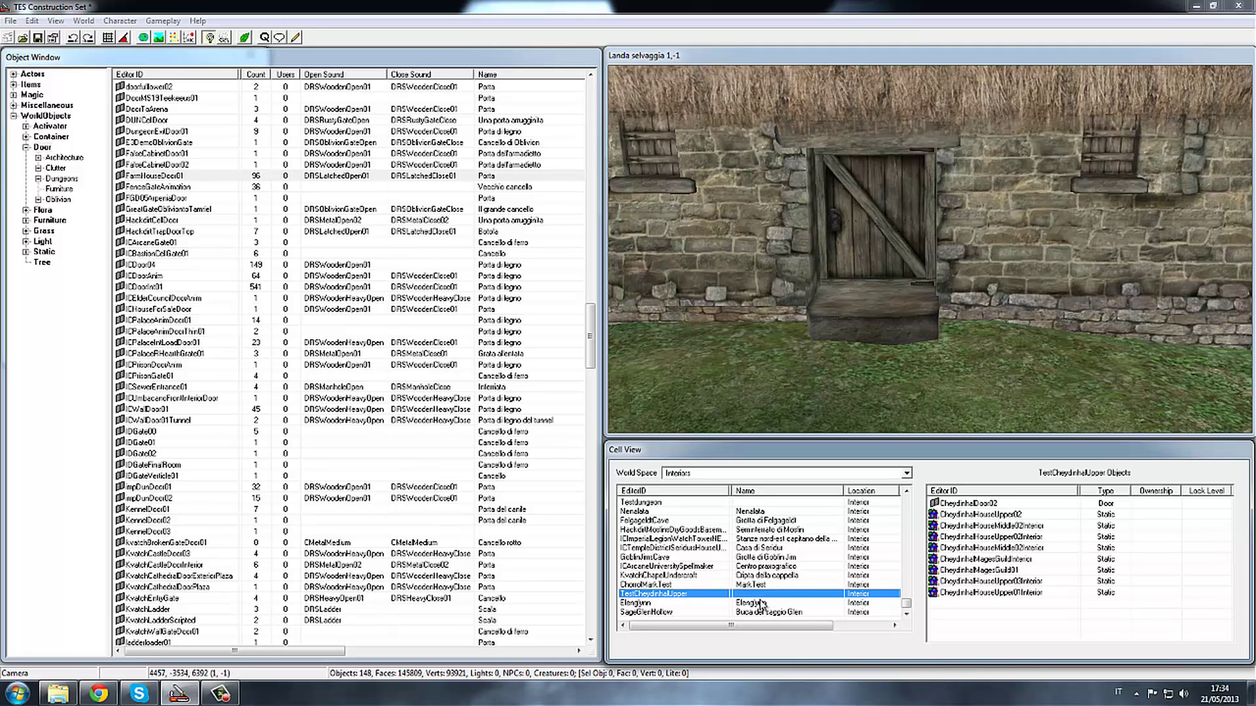
right_click(756, 597)
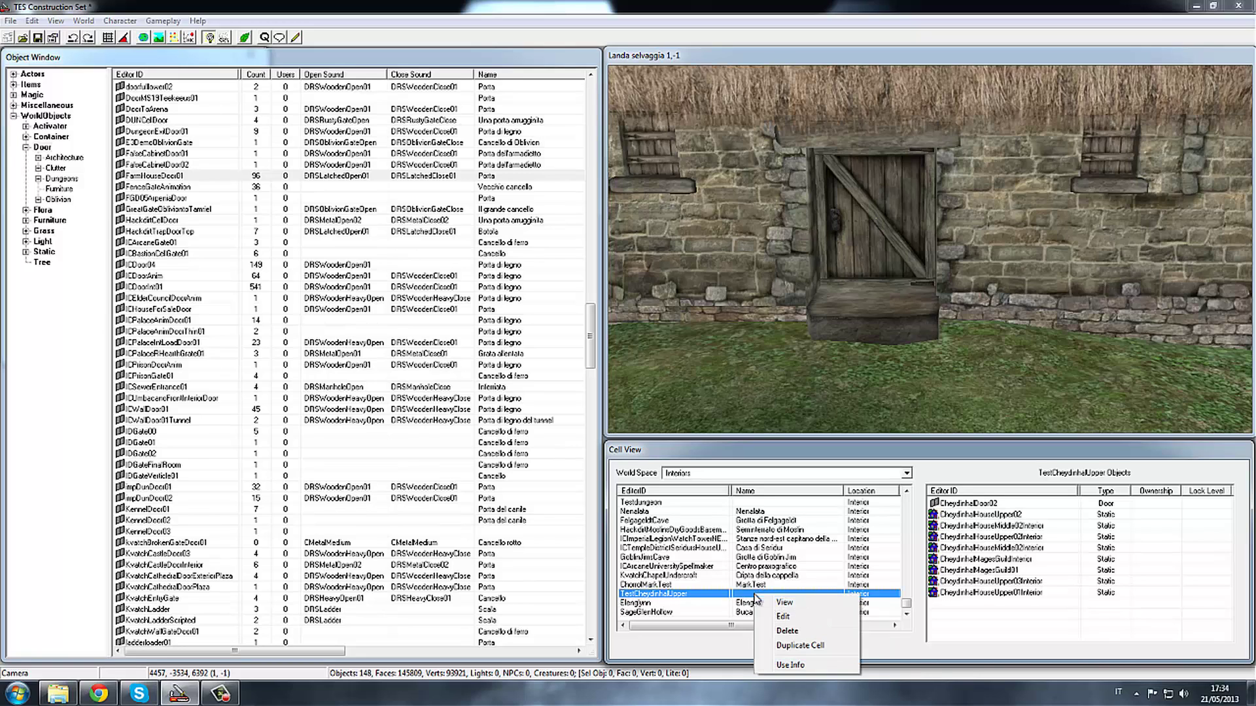
left_click(814, 647)
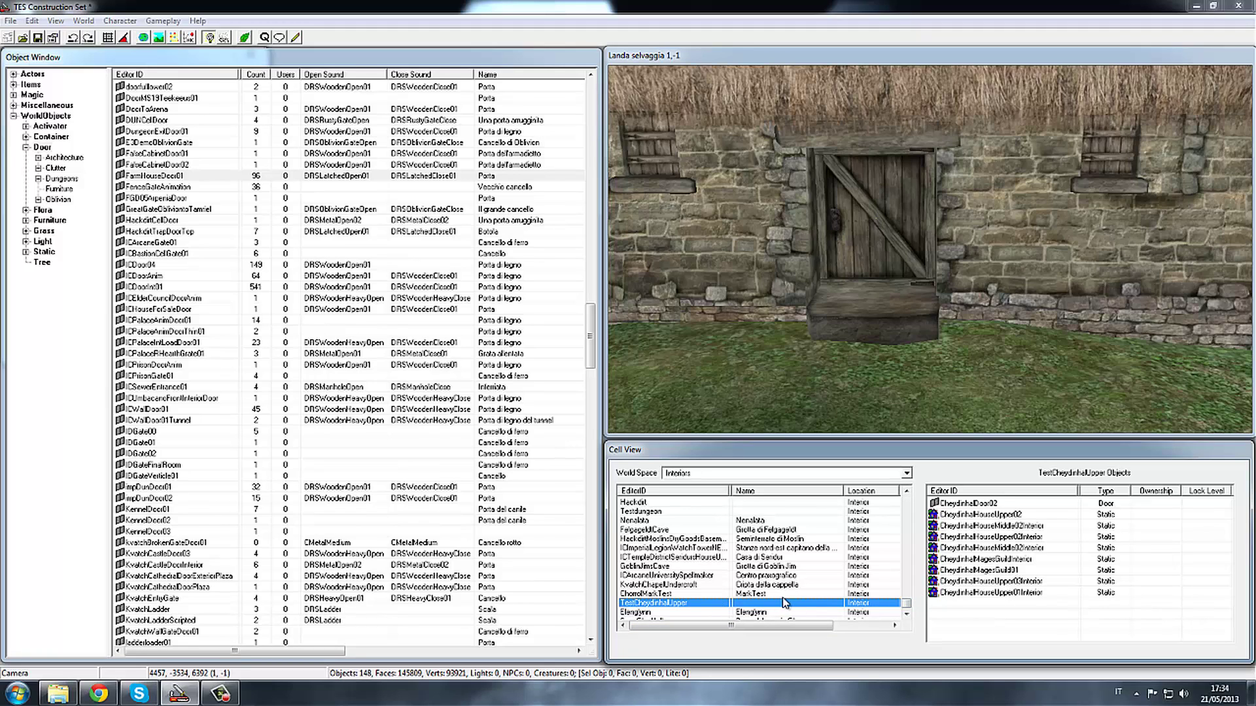
right_click(762, 599)
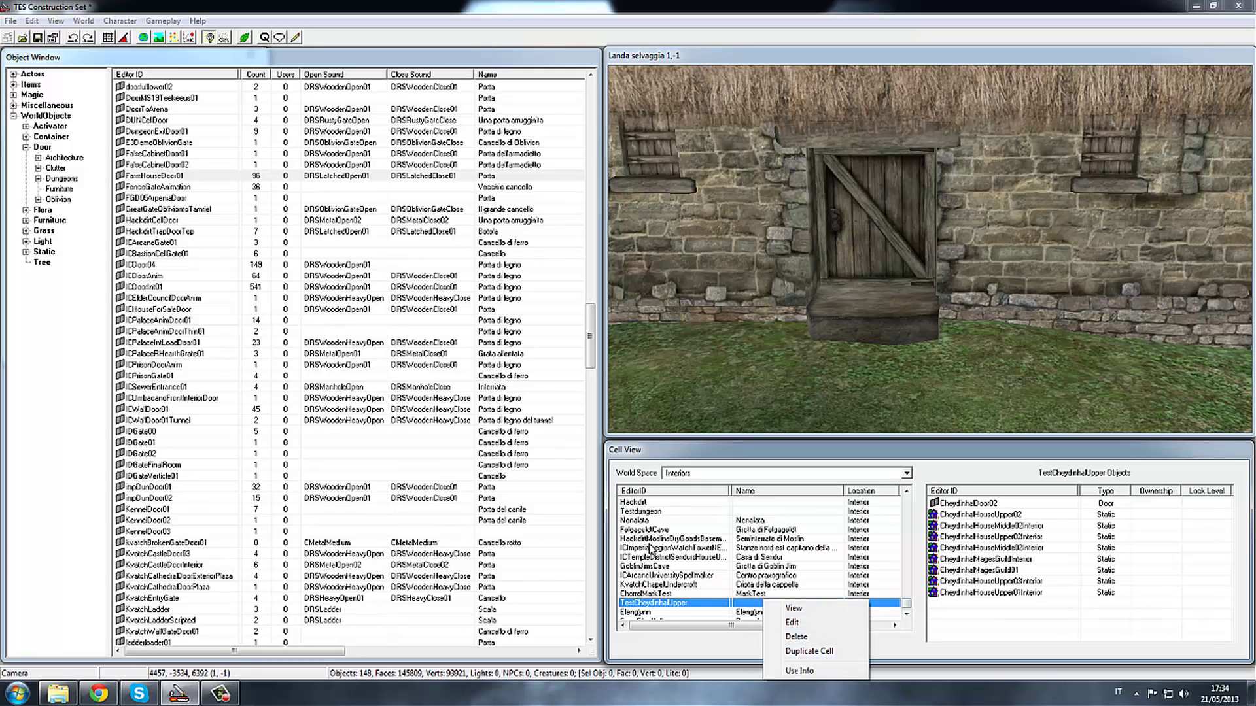
left_click(656, 491)
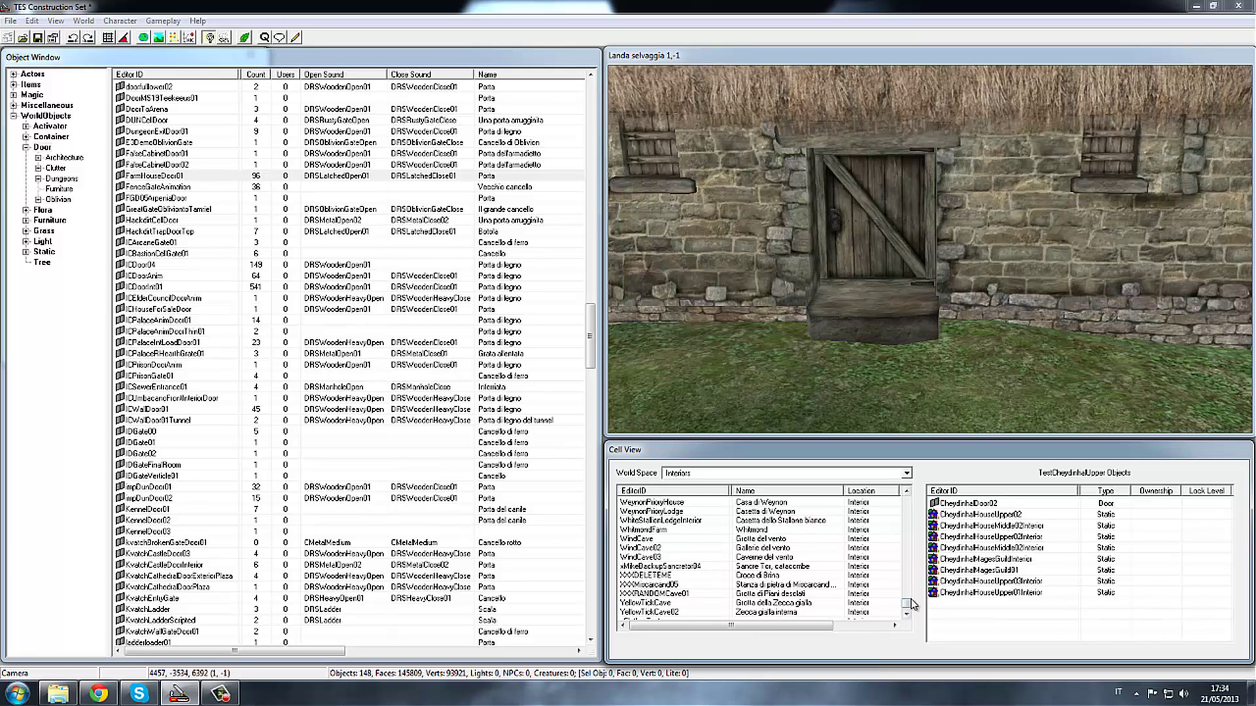
left_click_drag(906, 603, 907, 595)
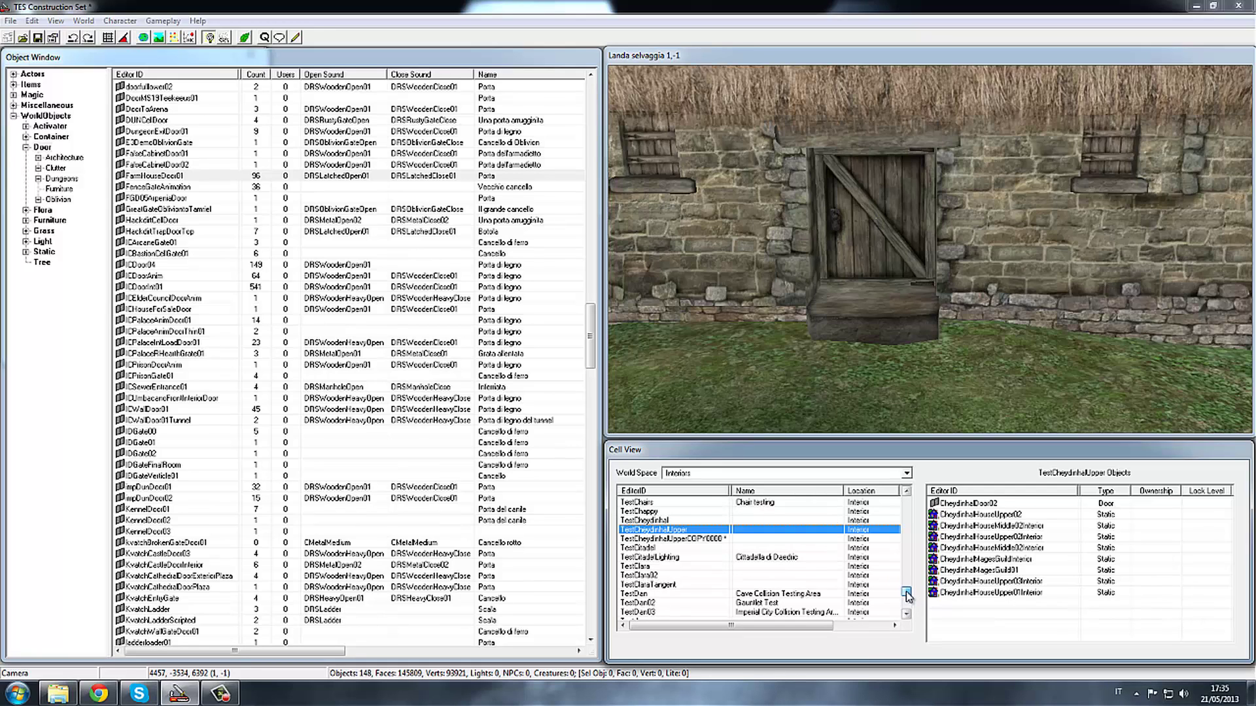
left_click(697, 538)
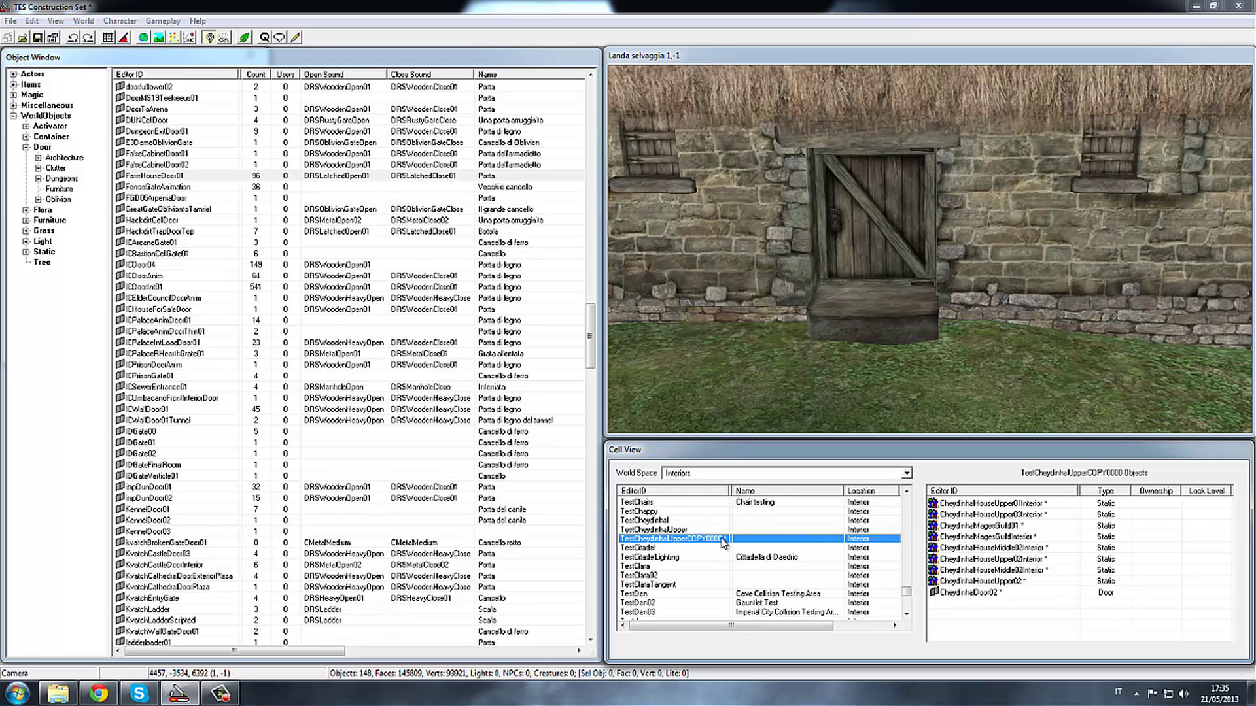
Step: Load TestCheydinhalUpperCOPY0000 into the 3D view; renaming it 'asdYoutube' is rejected as non-unique
double_click(694, 539)
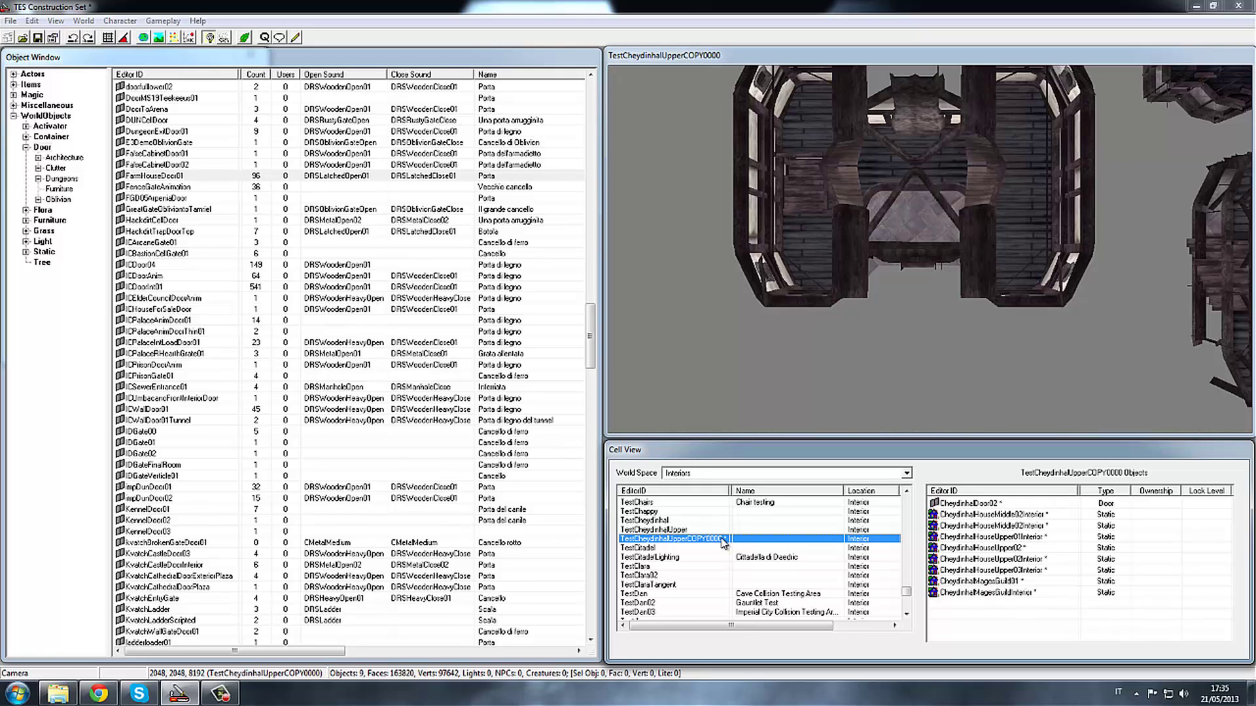
right_click(712, 542)
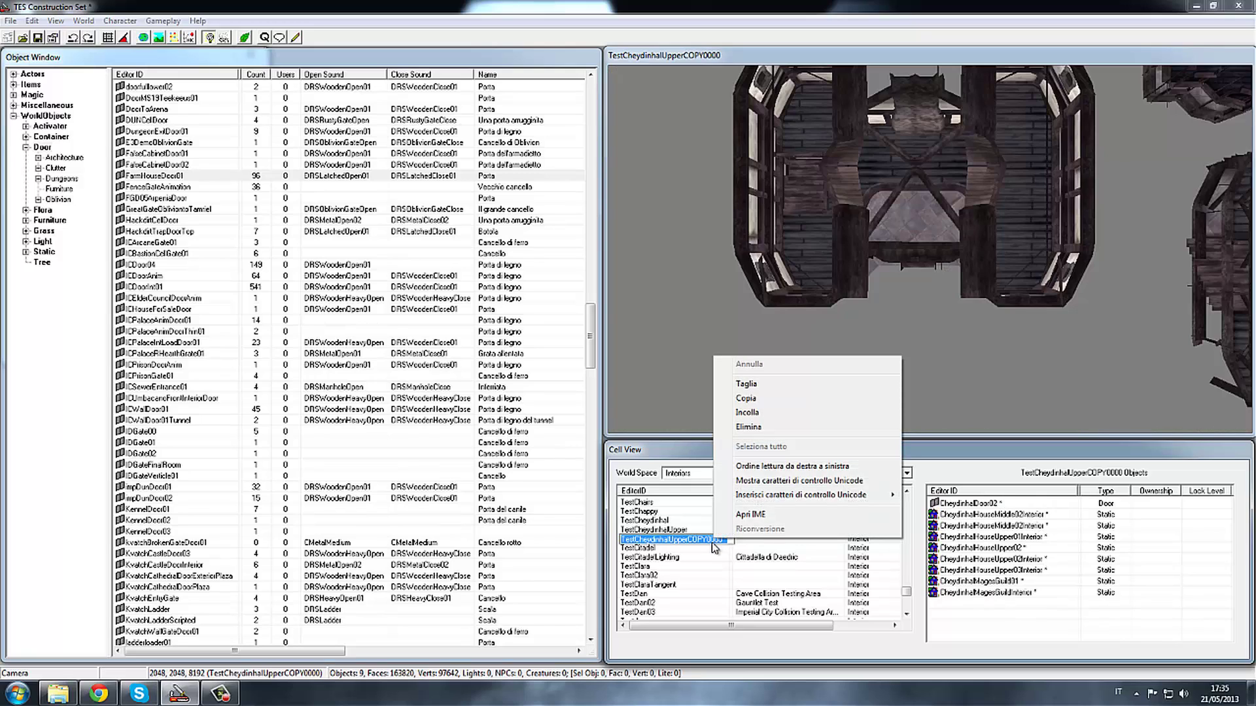
left_click(712, 542)
left_click_drag(734, 542, 222, 589)
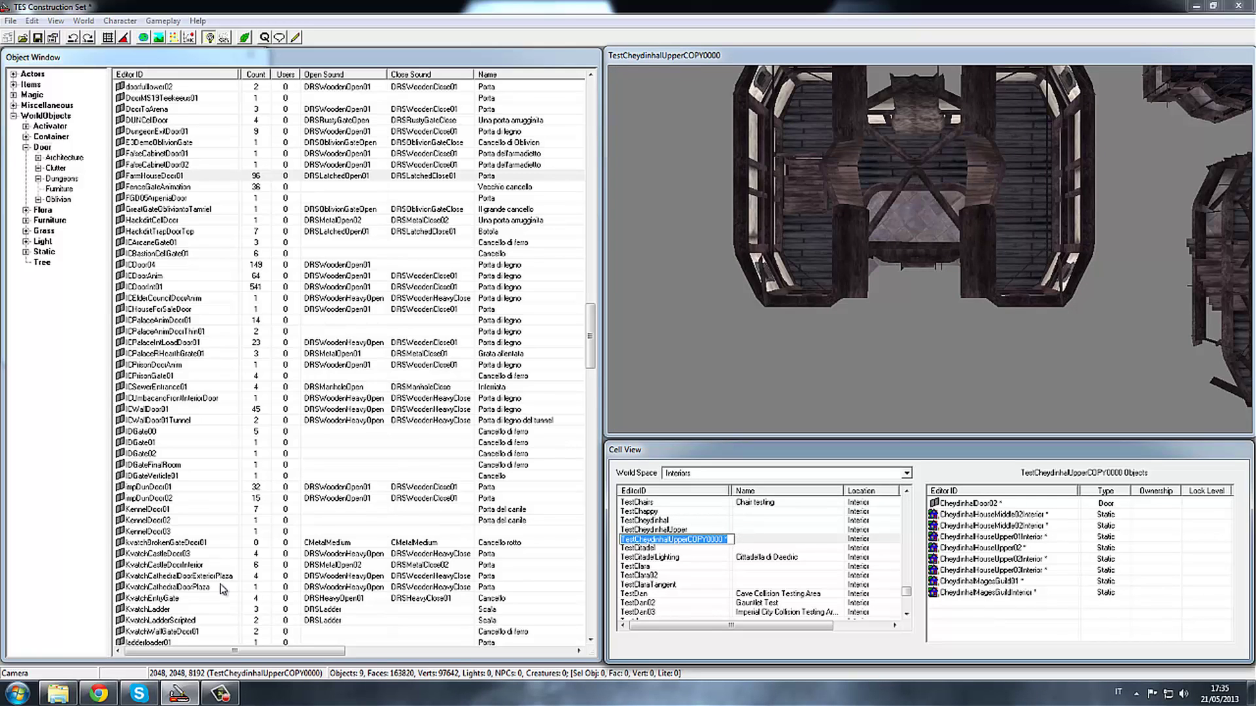
type("asdYoutube")
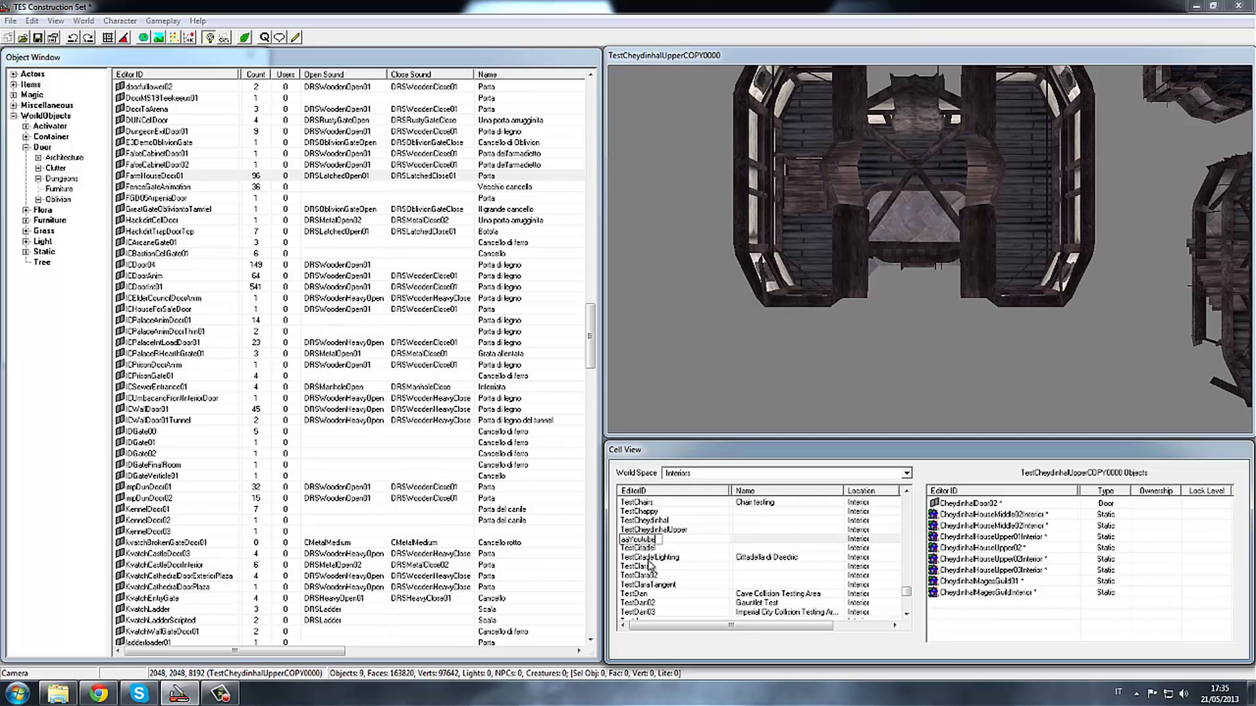
left_click(703, 559)
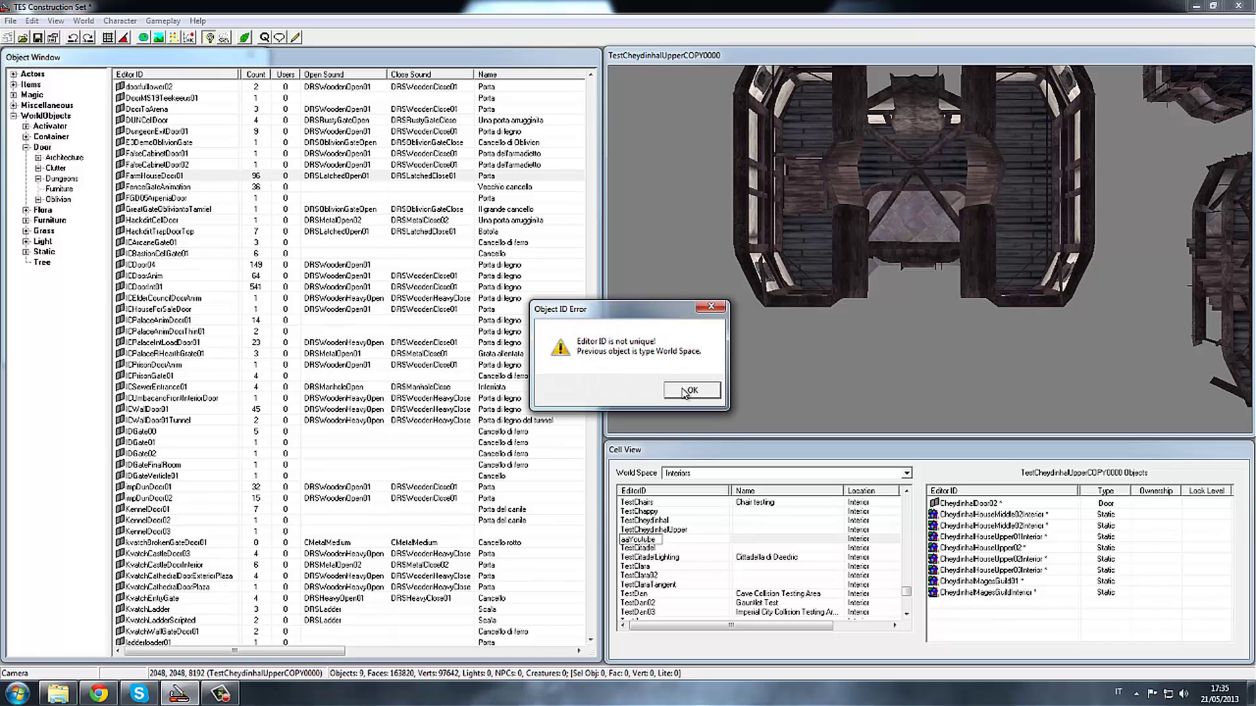
left_click(686, 392)
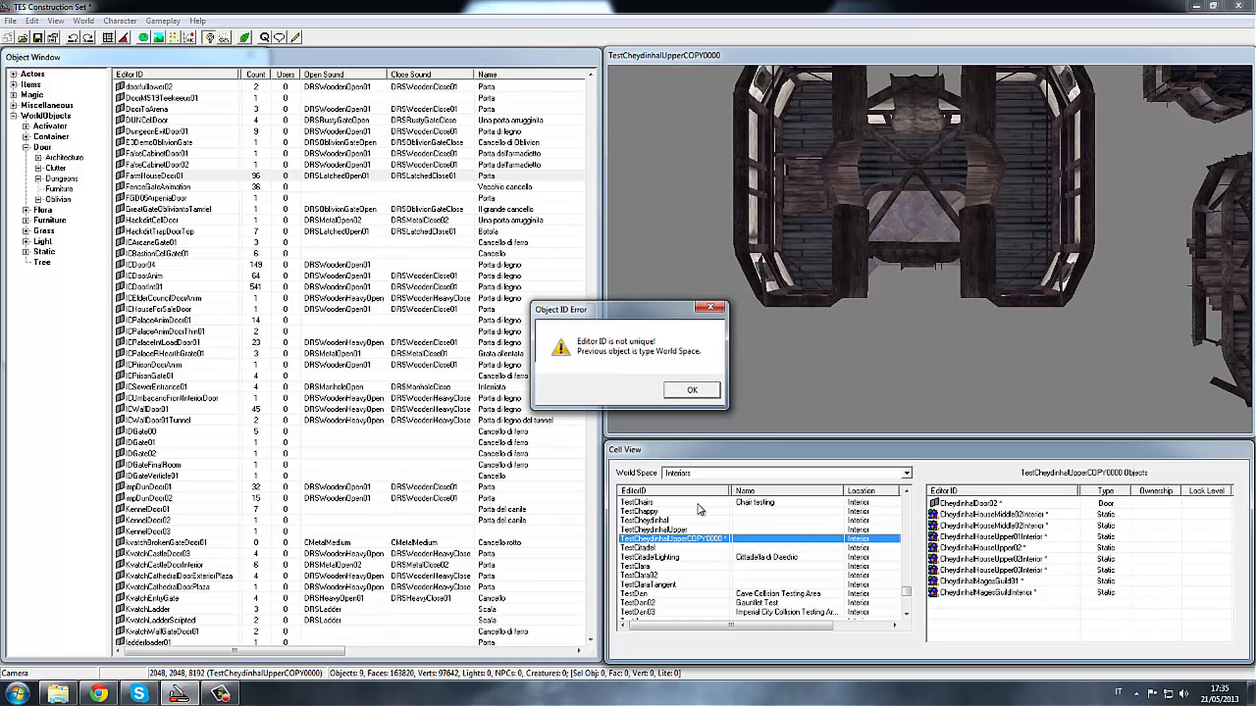
right_click(722, 543)
Step: Close the copied cell's settings, then start deleting the cell but cancel
left_click(757, 571)
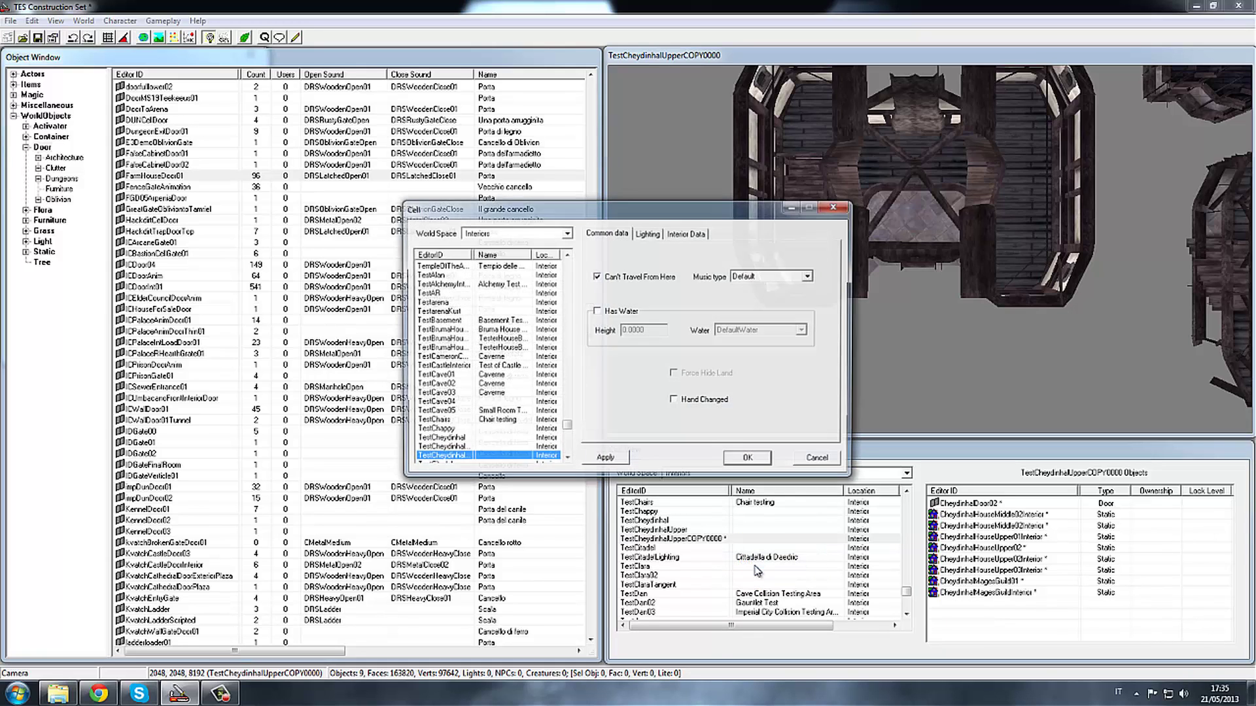
left_click(732, 460)
left_click(696, 542)
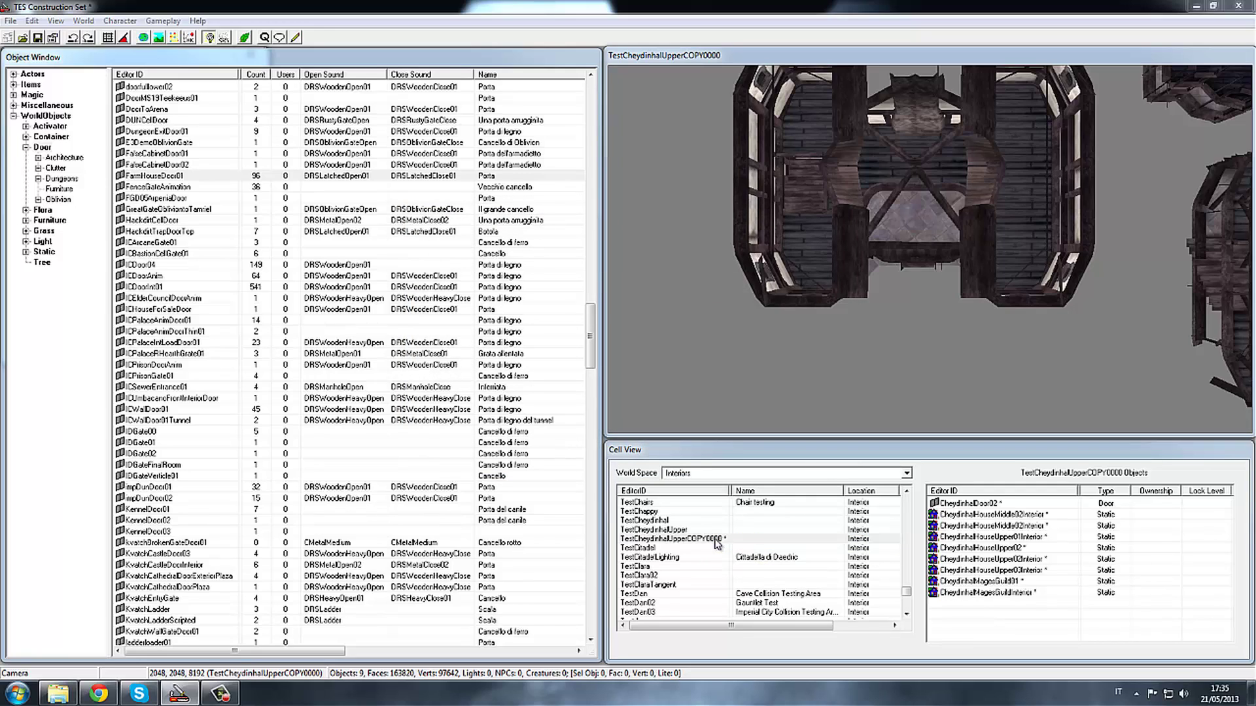
key("Delete")
left_click(698, 387)
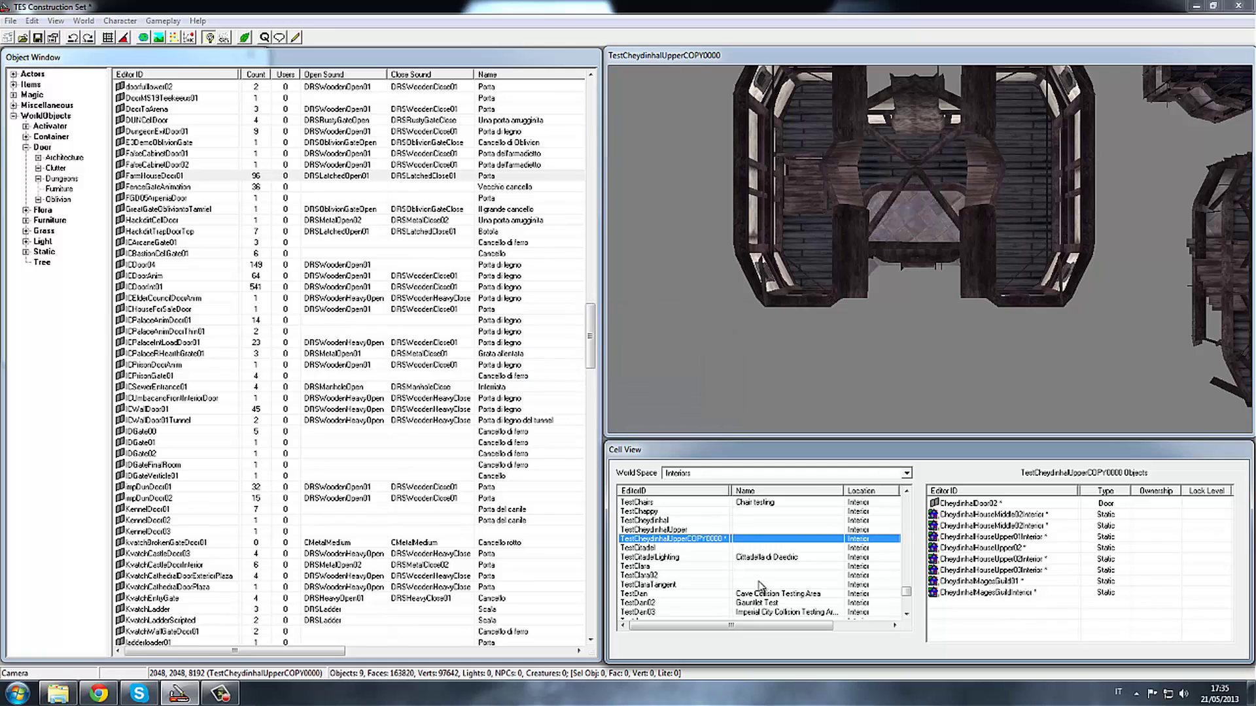
Step: Reopen the copied cell's Edit dialog on the Interior Data tab for TestCheydinhalUpperCOPY0000
right_click(697, 541)
left_click(728, 564)
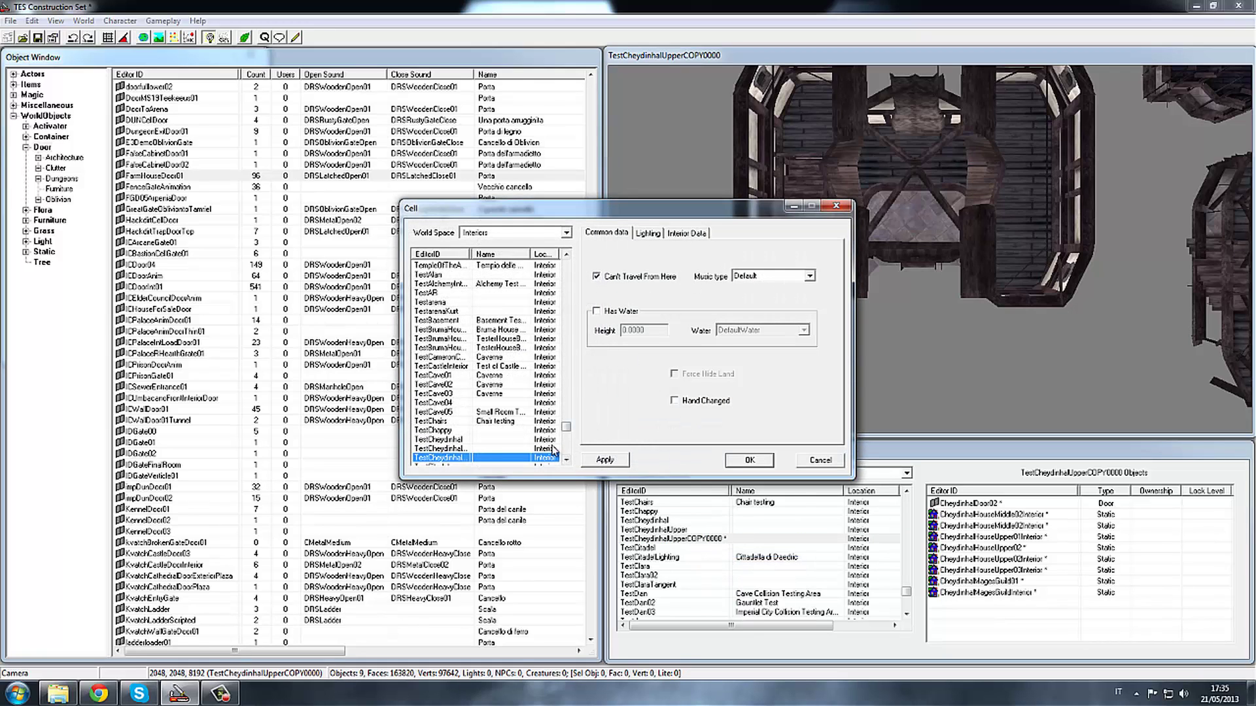
left_click(565, 460)
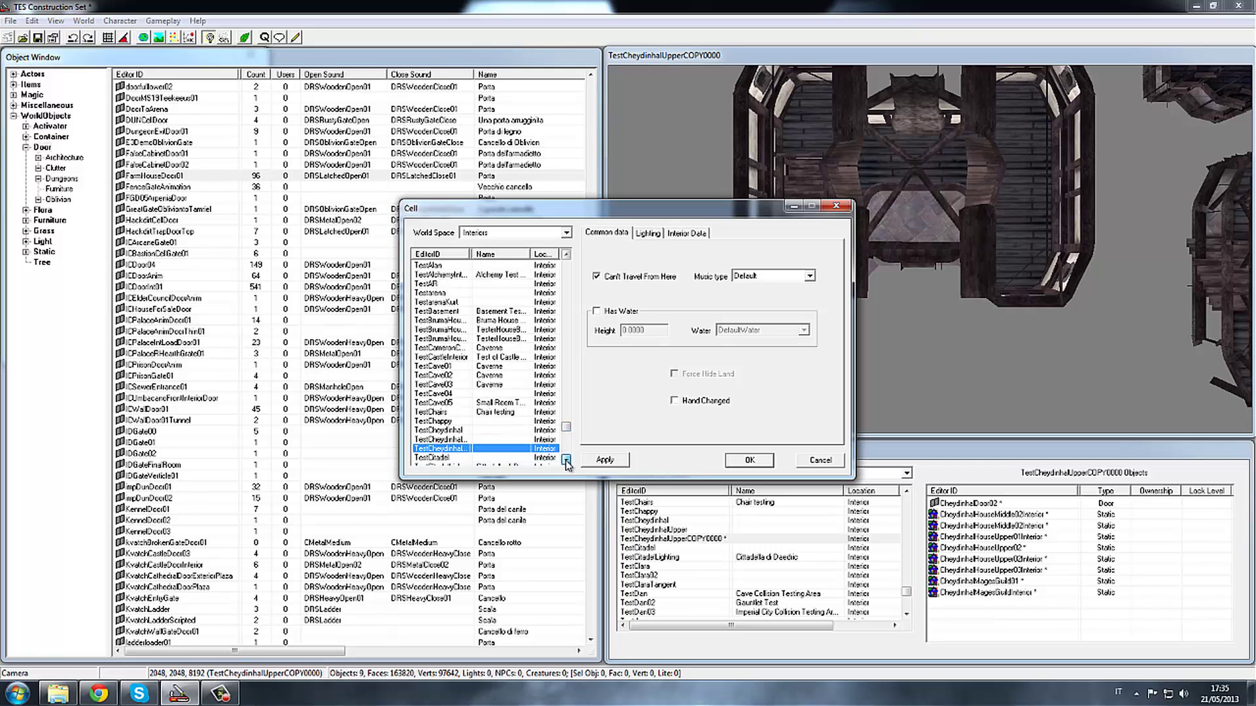
left_click(565, 460)
left_click(565, 461)
left_click(565, 460)
left_click(565, 460)
left_click(565, 461)
left_click(567, 461)
left_click(566, 461)
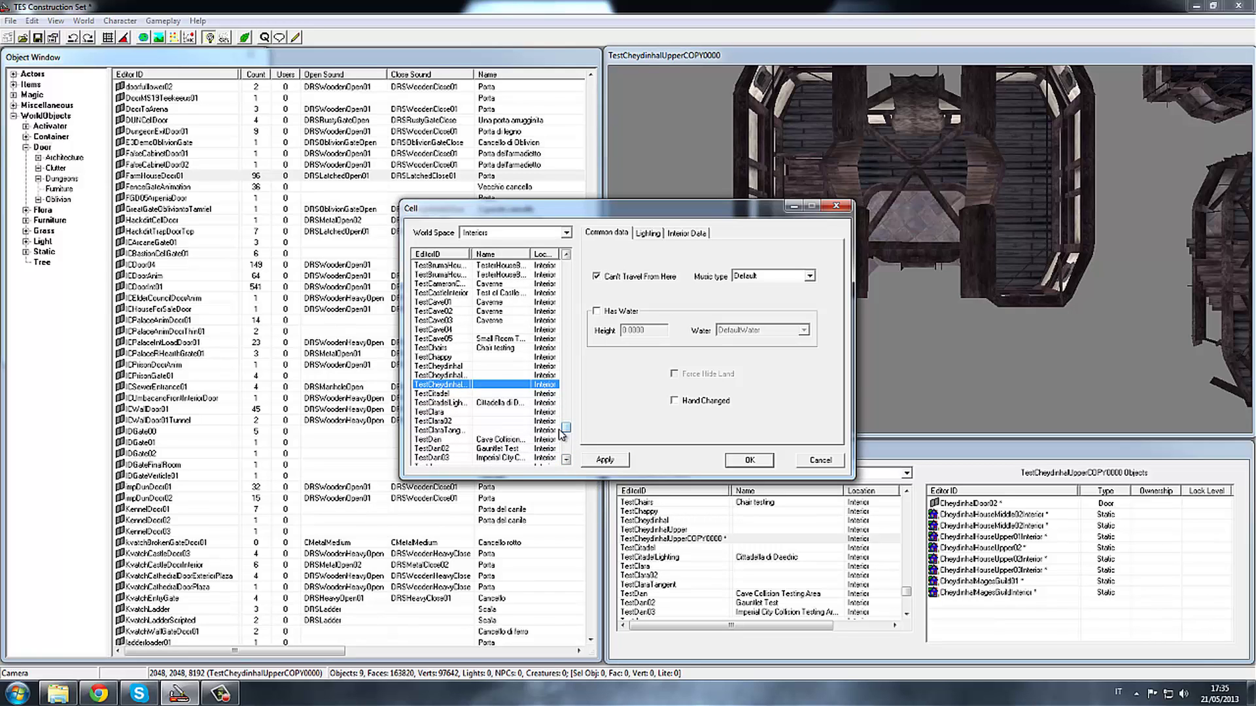
left_click_drag(467, 256, 523, 256)
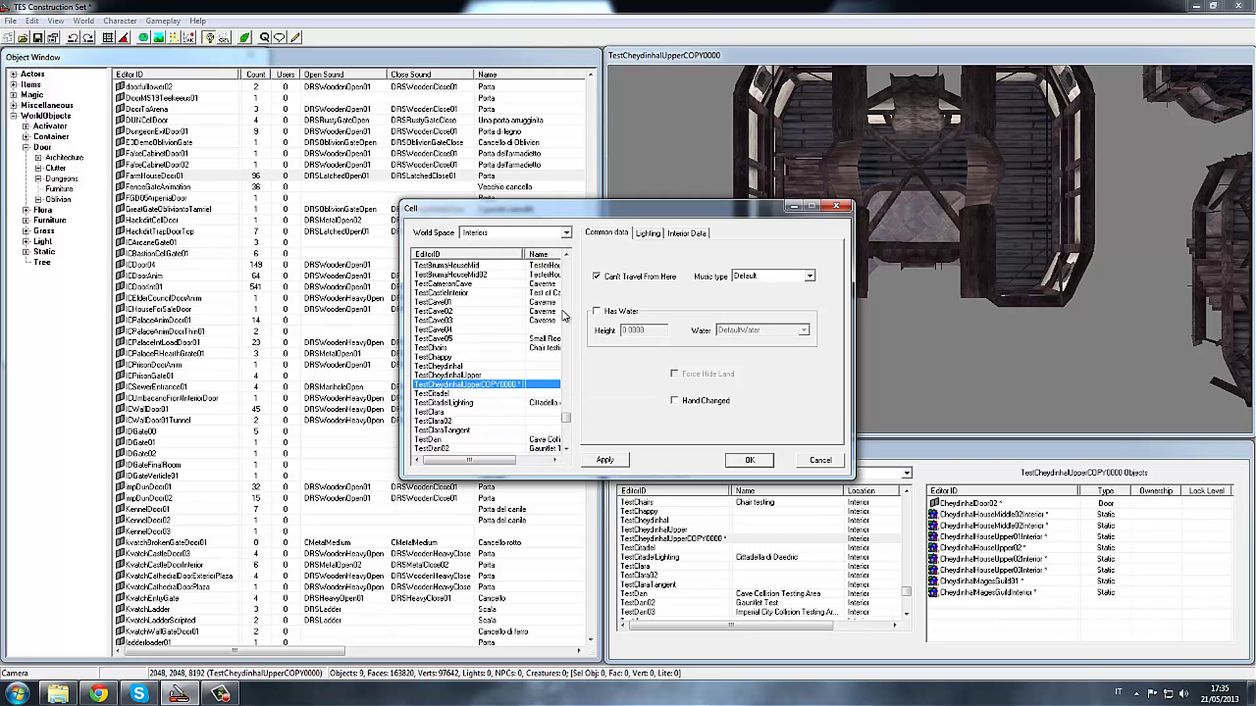
left_click(650, 233)
left_click(686, 233)
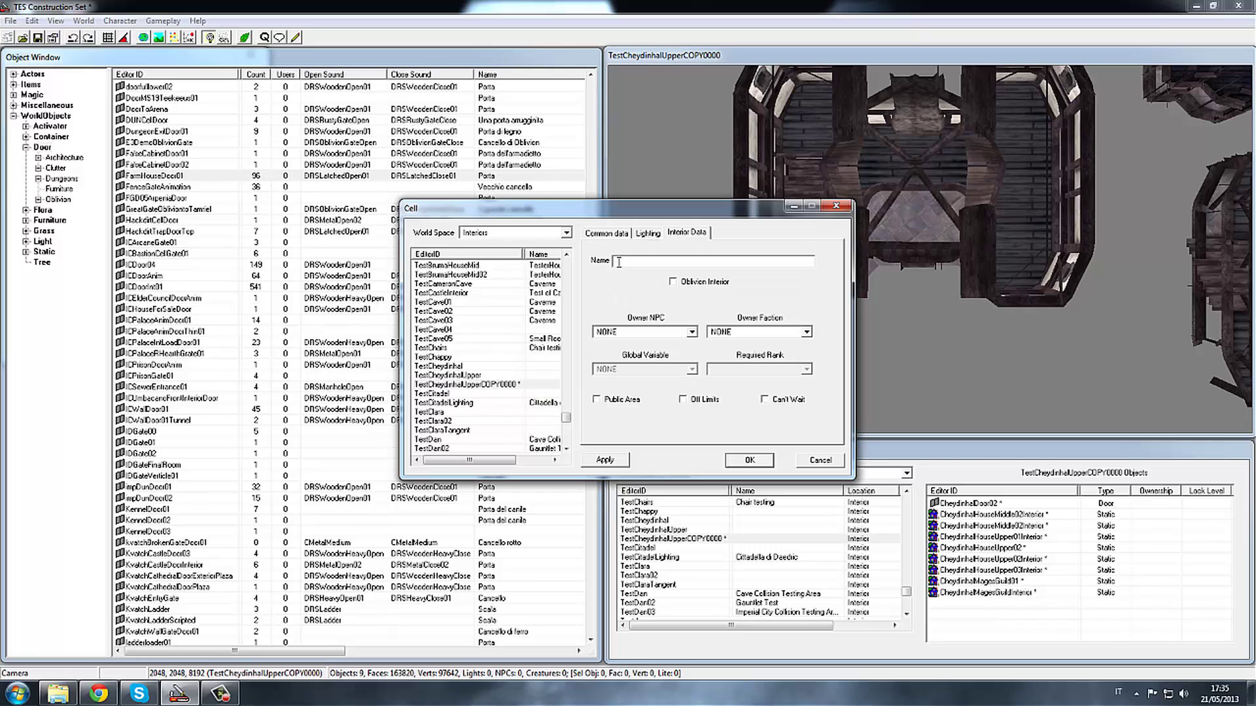
left_click(477, 385)
right_click(477, 387)
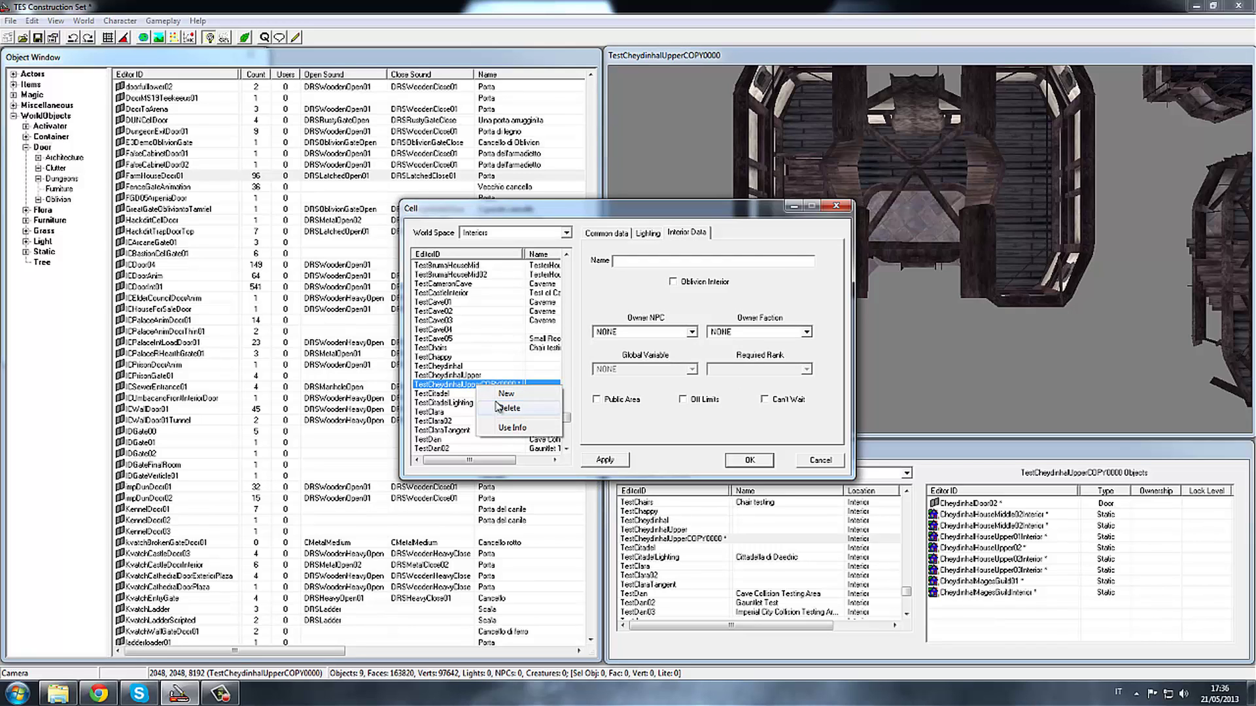
Step: Close the cell settings and jump the cell list to the 'test' entries
left_click(750, 460)
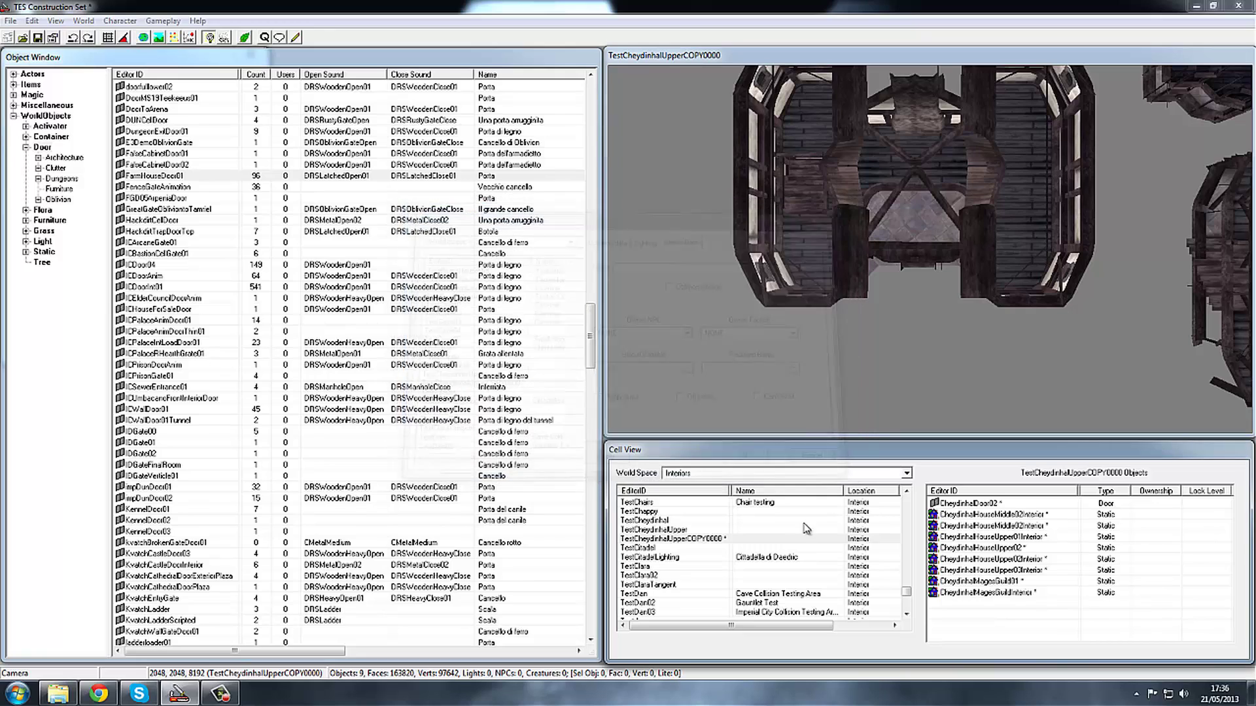
left_click(674, 540)
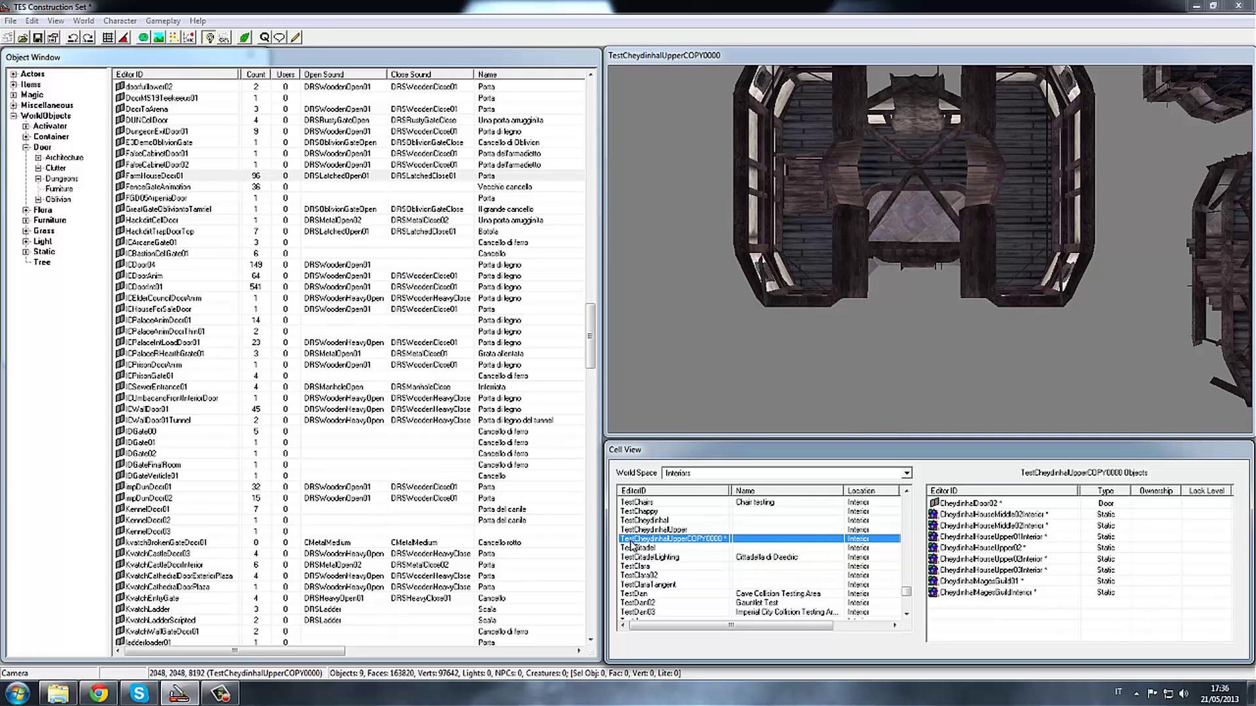
key("d")
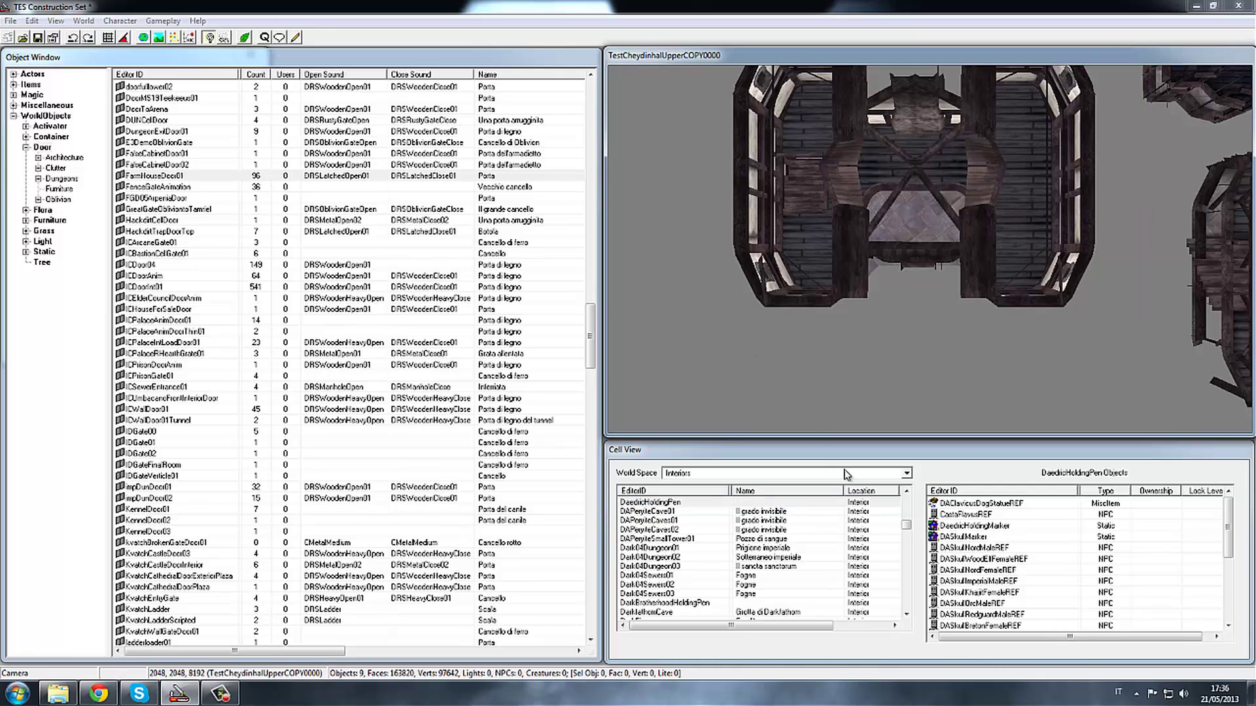
left_click(905, 524)
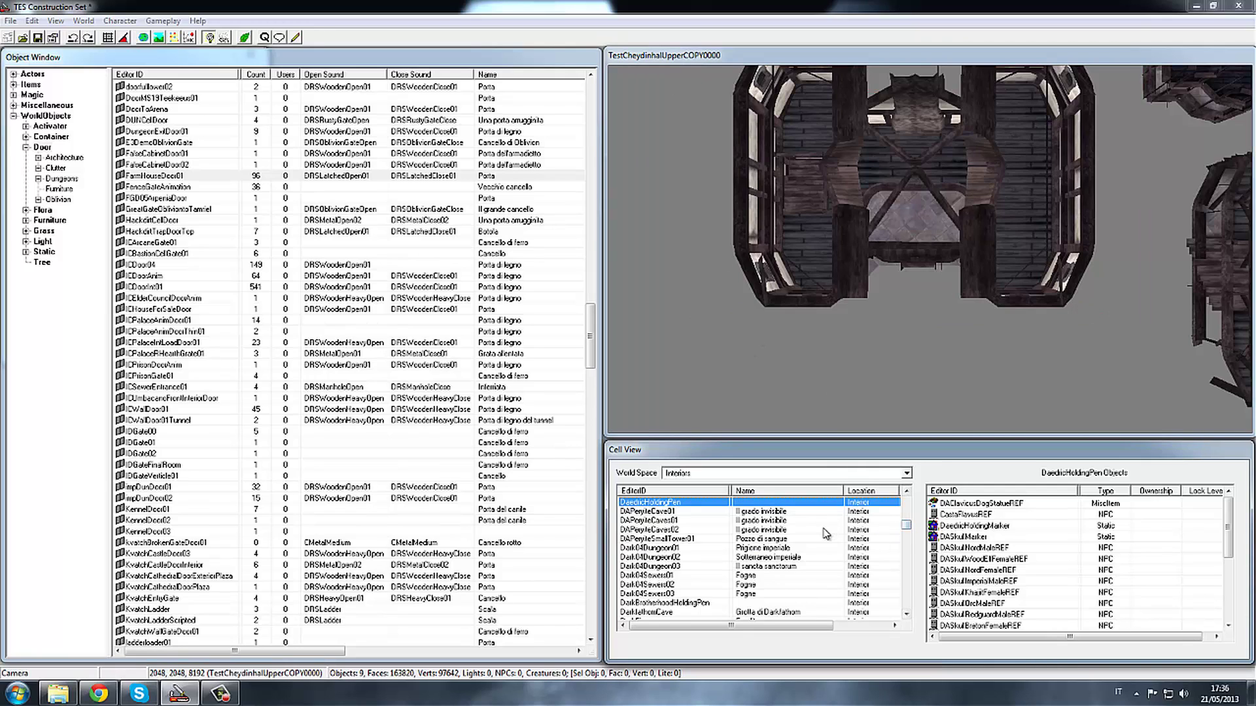
type("test")
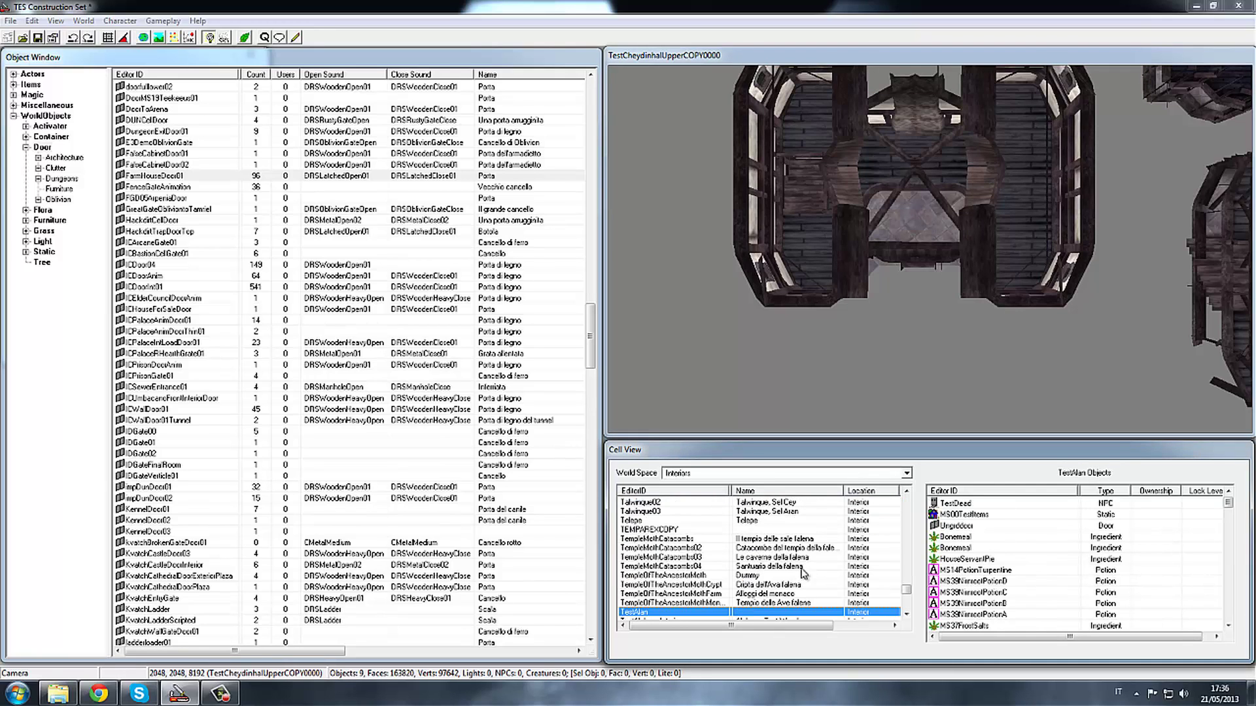
left_click(907, 614)
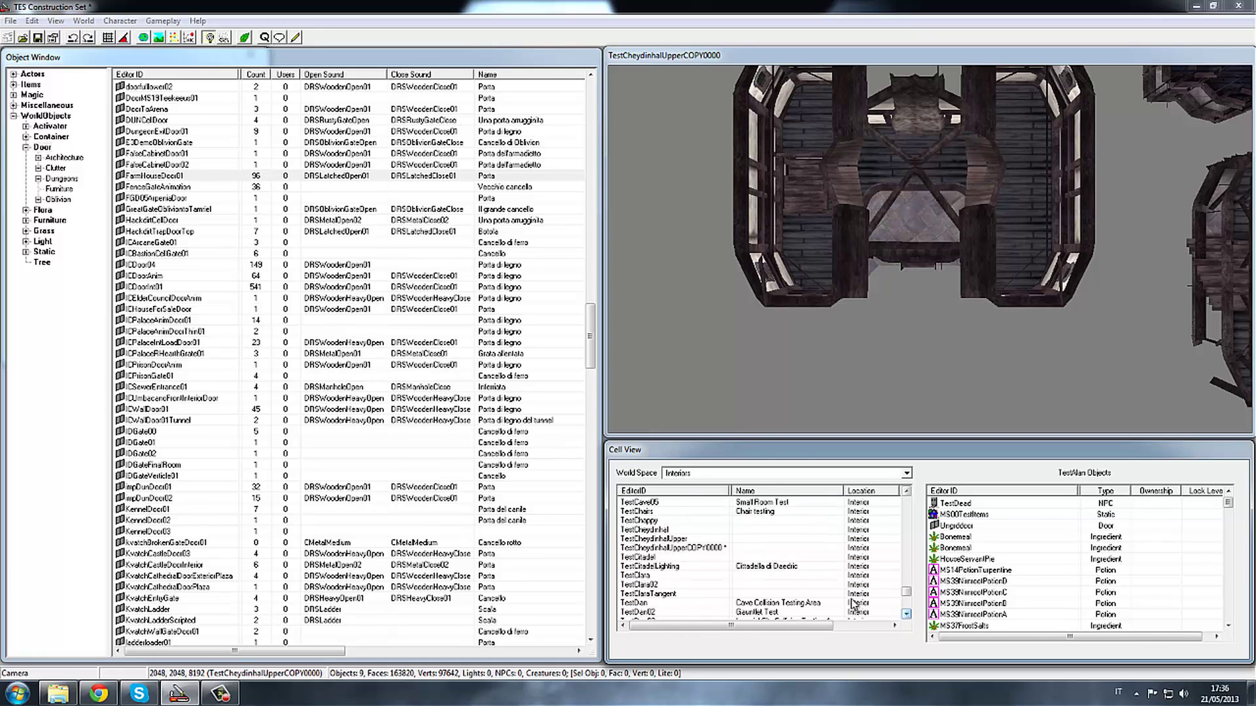
Step: Rename TestCheydinhalUpperCOPY0000 to aaYoutubeInterior and load it into the render view
left_click(708, 548)
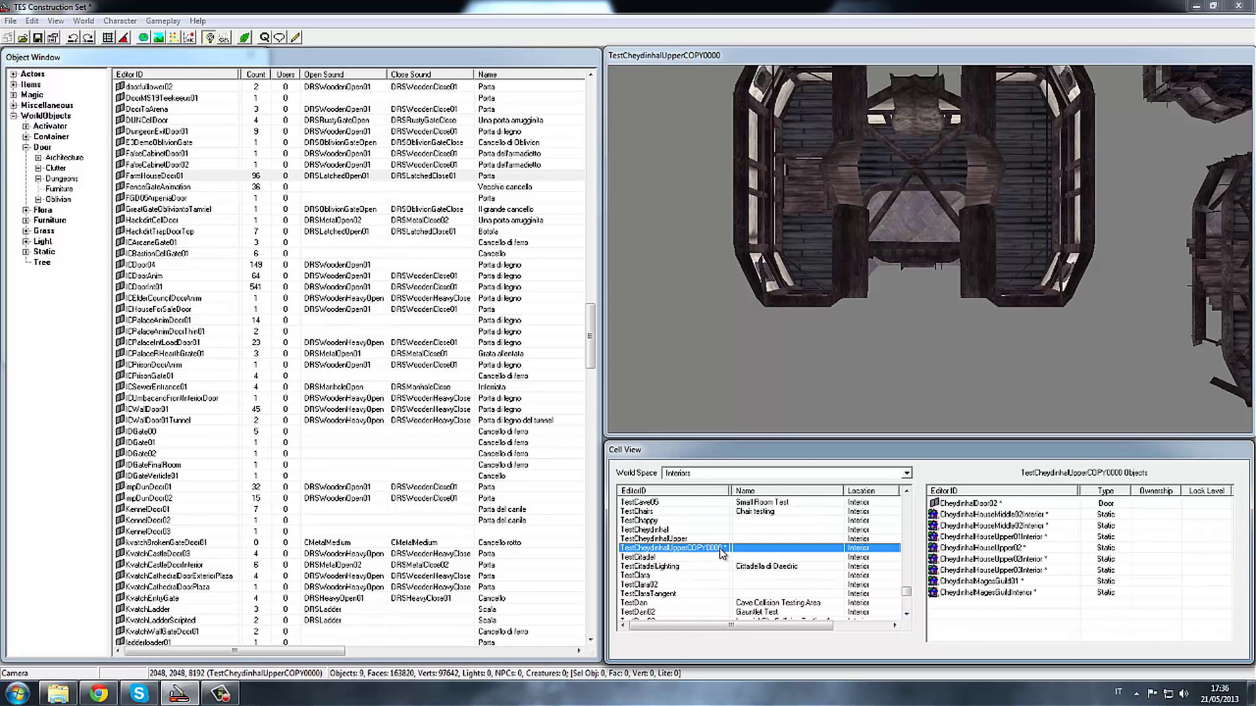
left_click(719, 548)
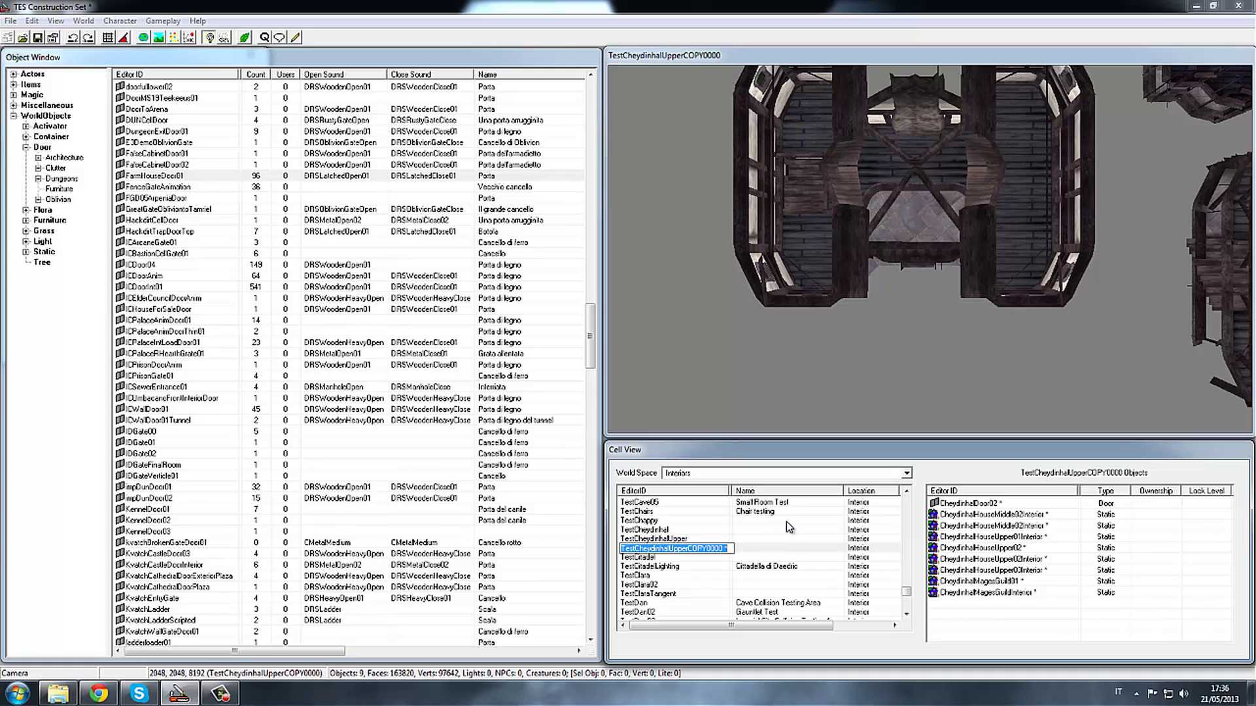
type("aaYou")
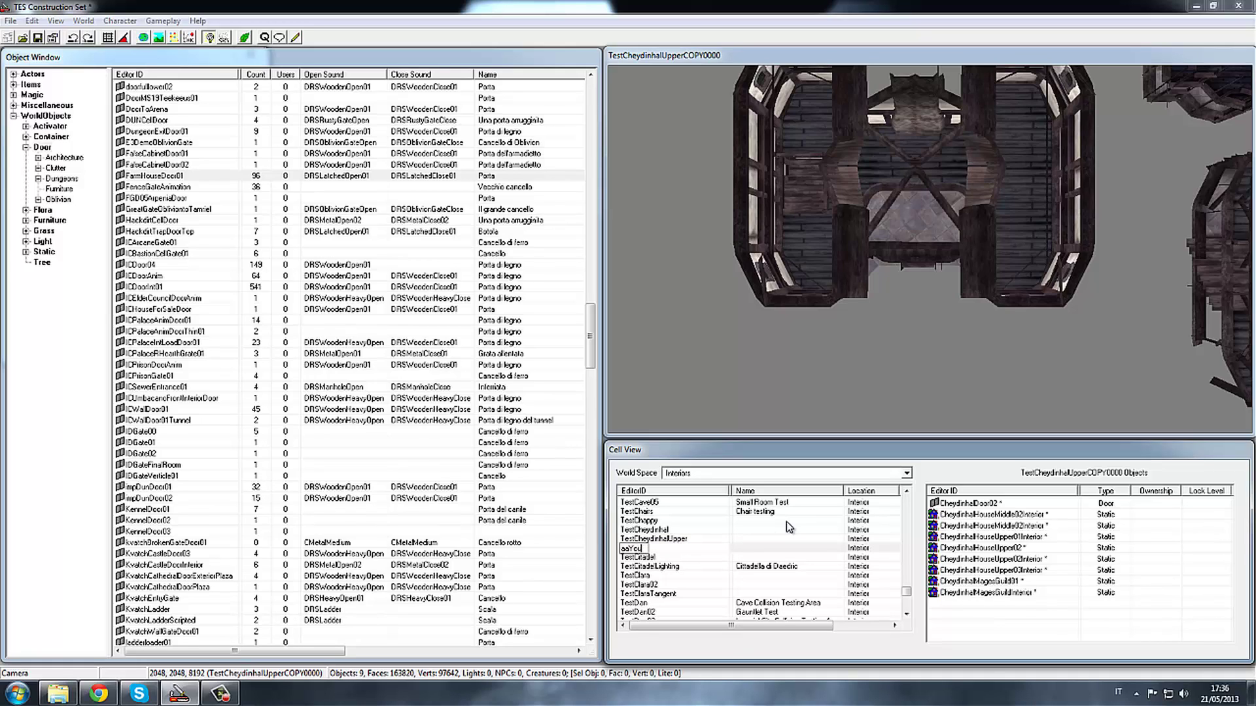
type("tube")
key("BackSpace")
type("Int")
type("erior")
left_click(786, 520)
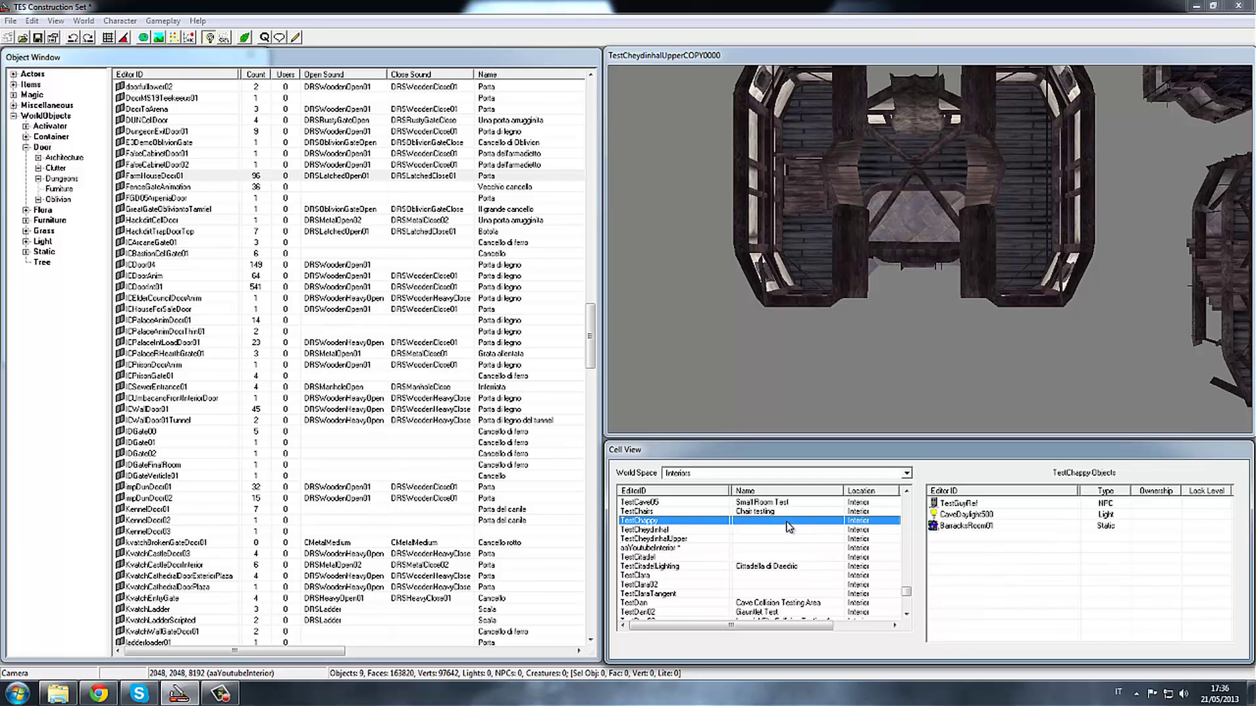
left_click(749, 548)
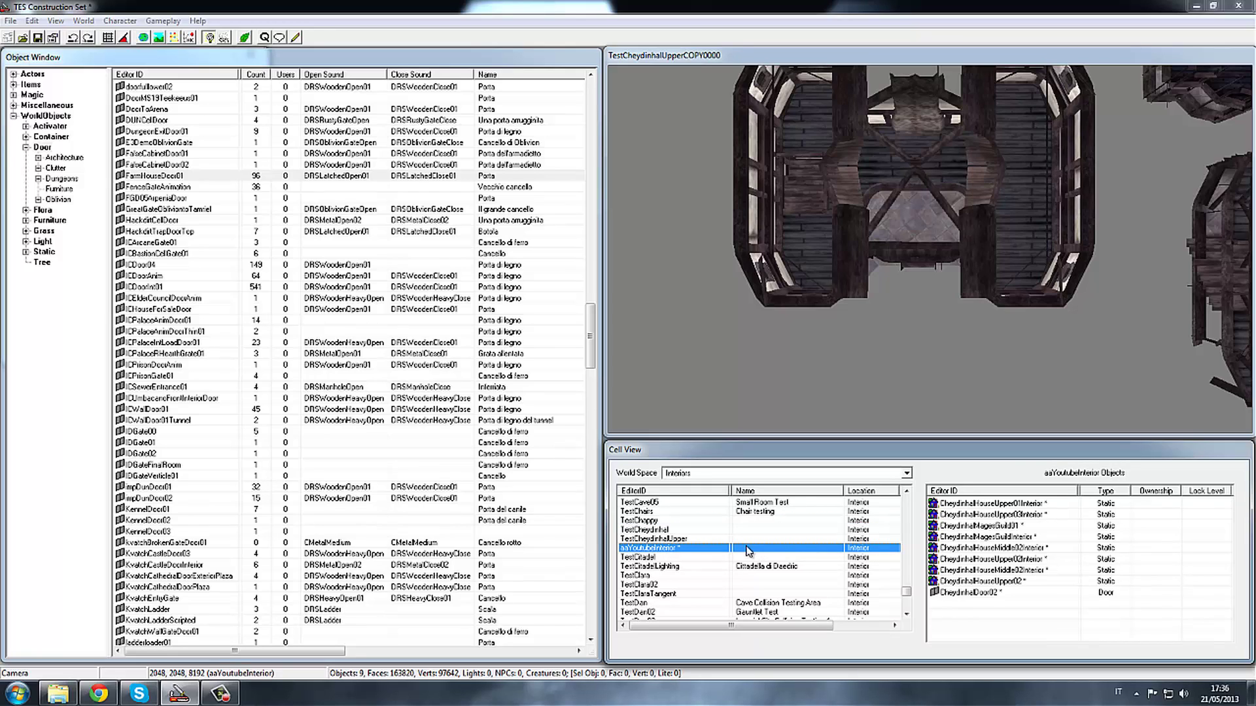
double_click(792, 549)
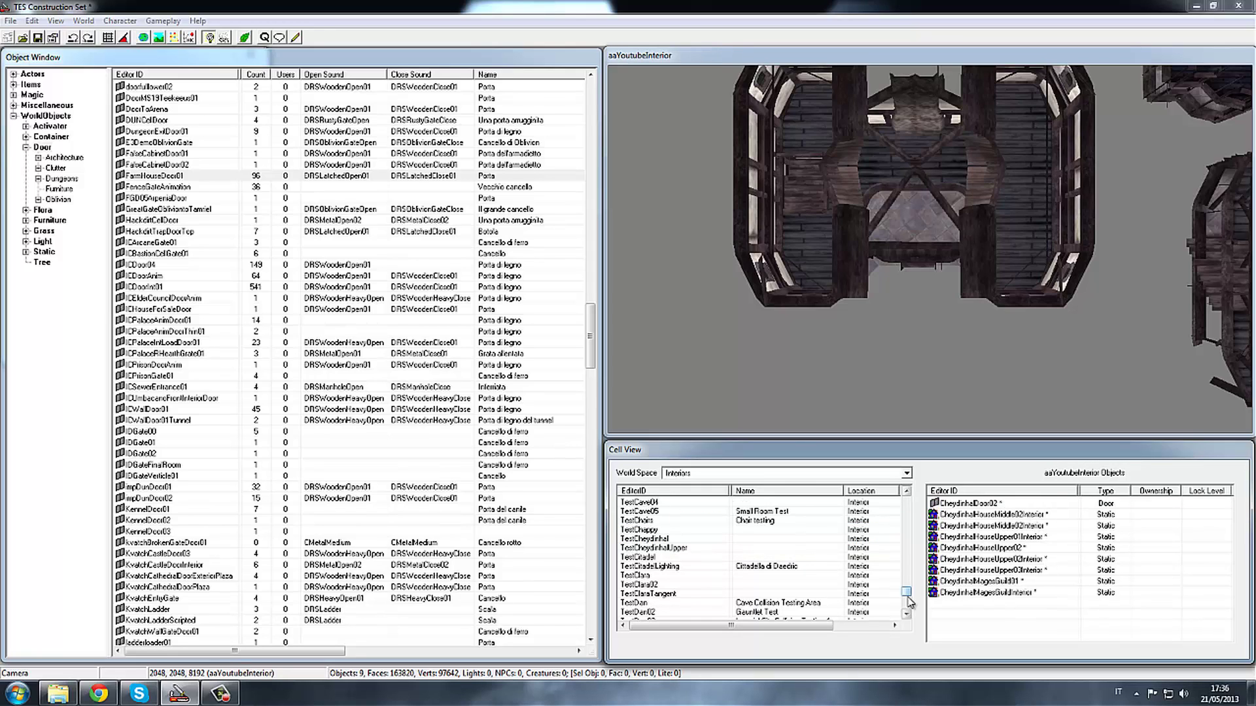
left_click_drag(908, 597, 906, 502)
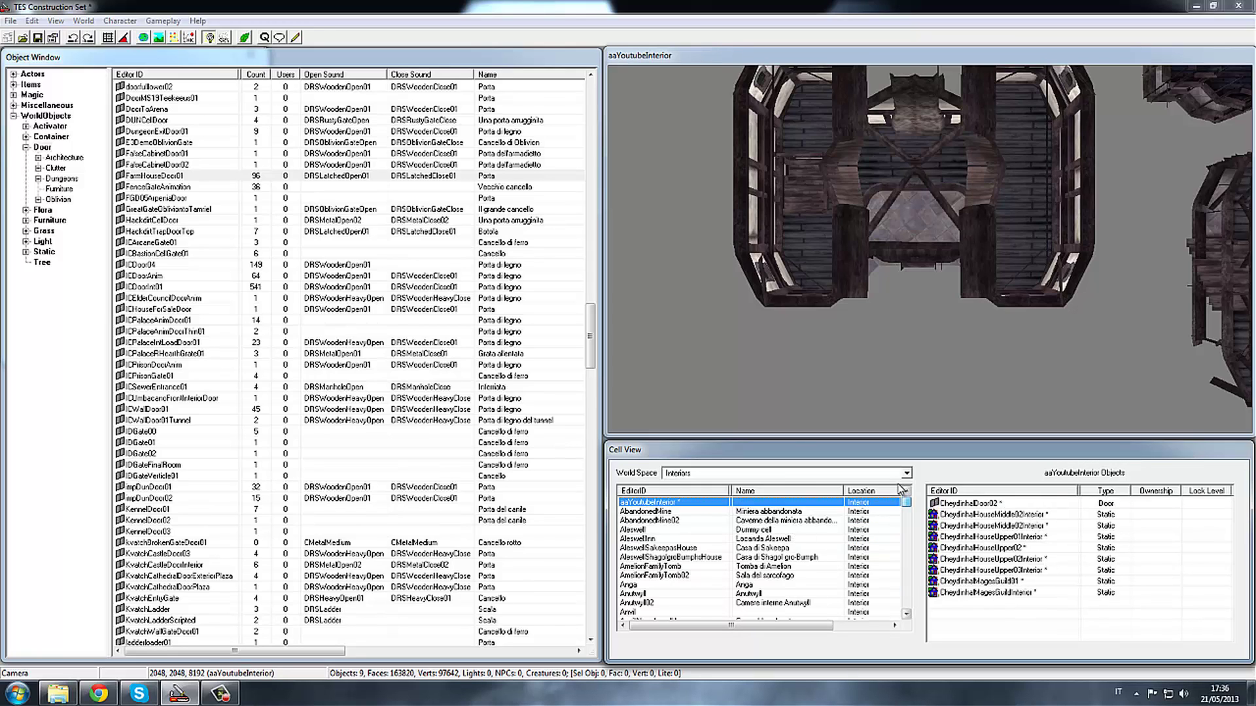
Step: On the Interior Data tab, name the cell Casa Youtube and set Owner NPC to Player
right_click(740, 507)
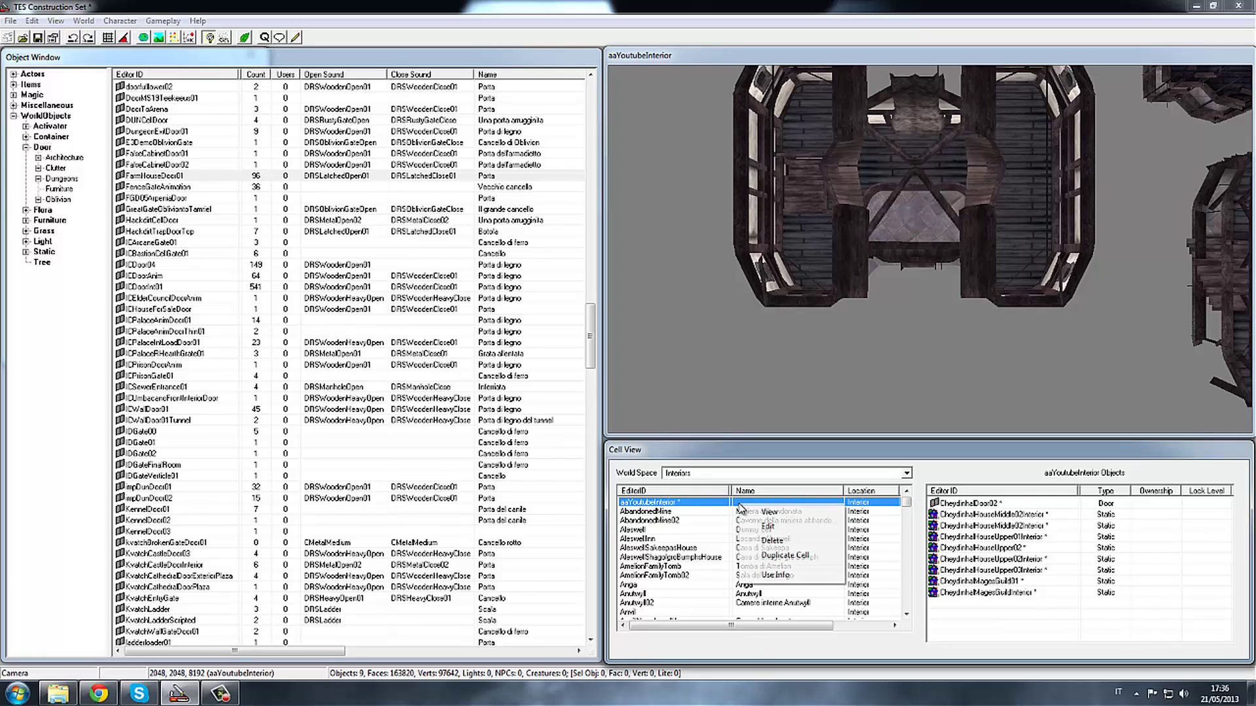
left_click(788, 530)
left_click(687, 233)
type("Youtube")
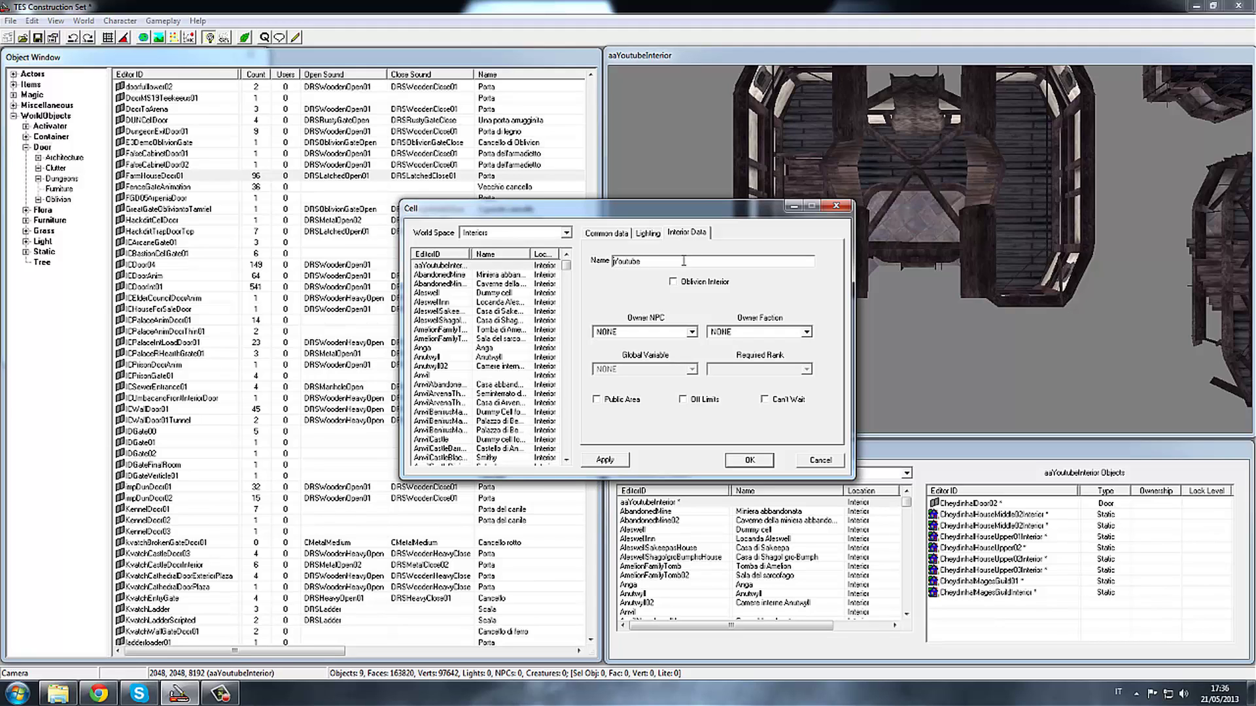
type("Casa")
left_click(691, 332)
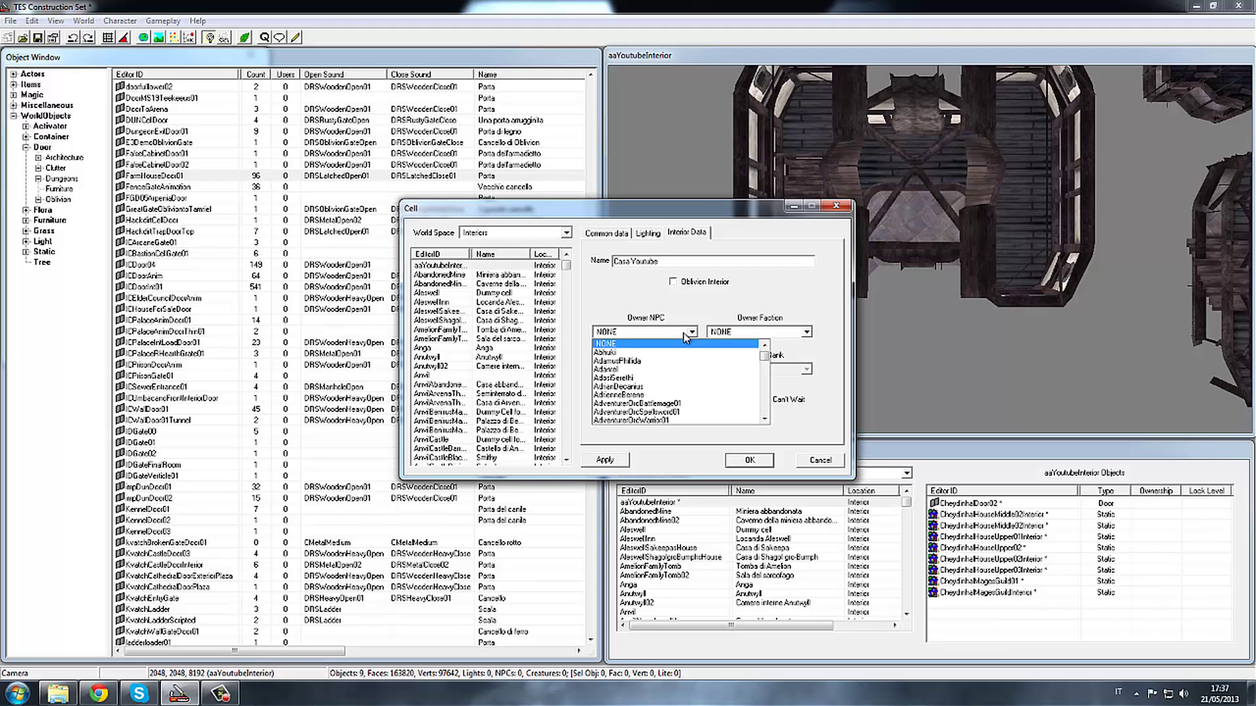
type("player")
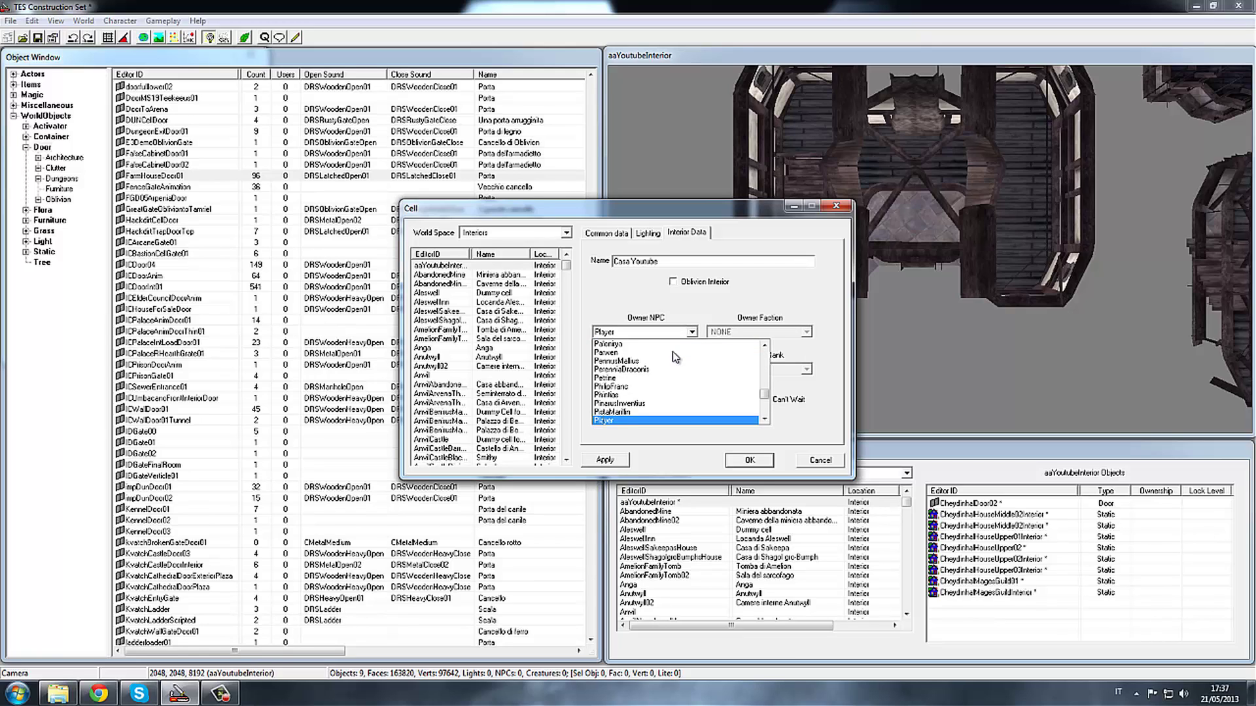
left_click(638, 420)
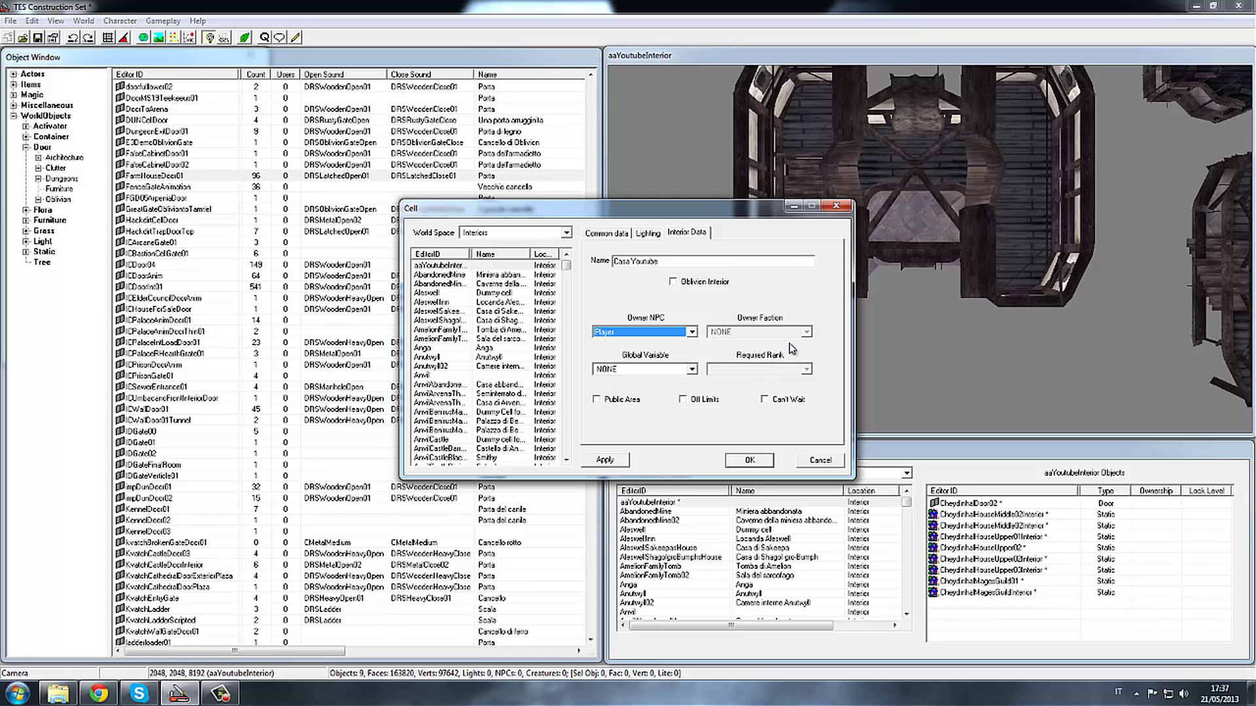
Step: Leave the global variable at NONE and toggle interior flags, leaving Off Limits unchecked
left_click(692, 370)
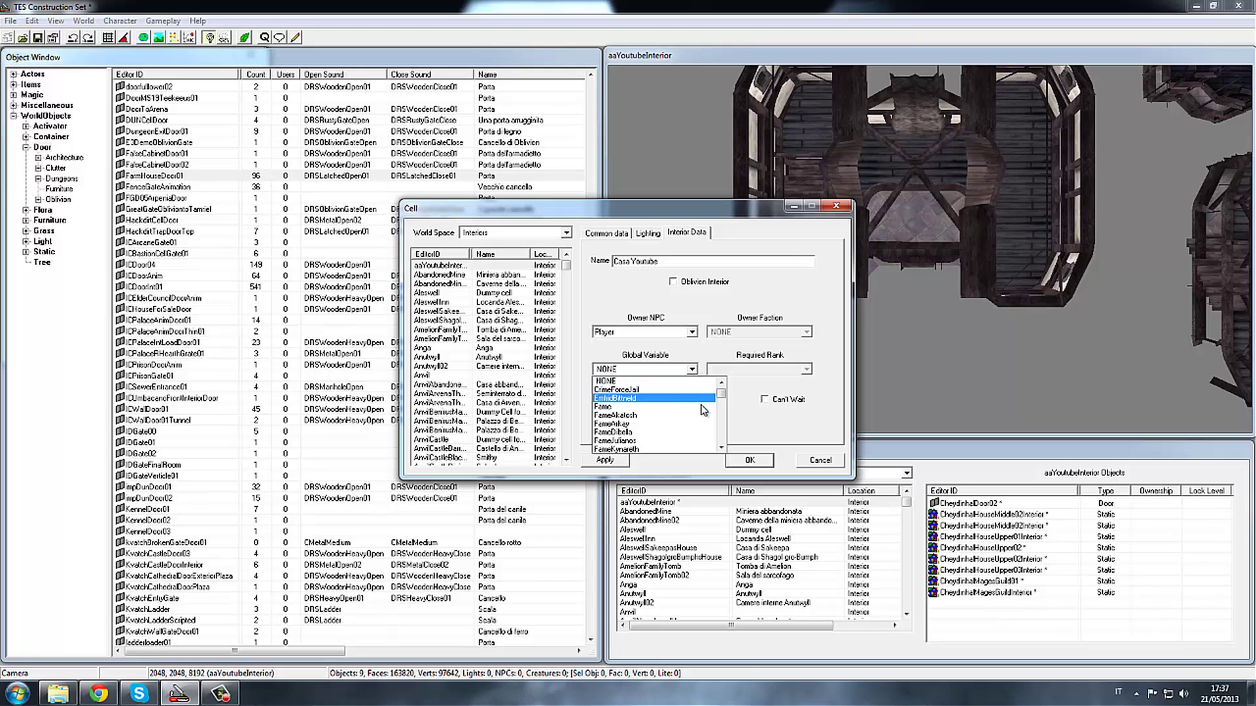
left_click_drag(722, 395, 724, 426)
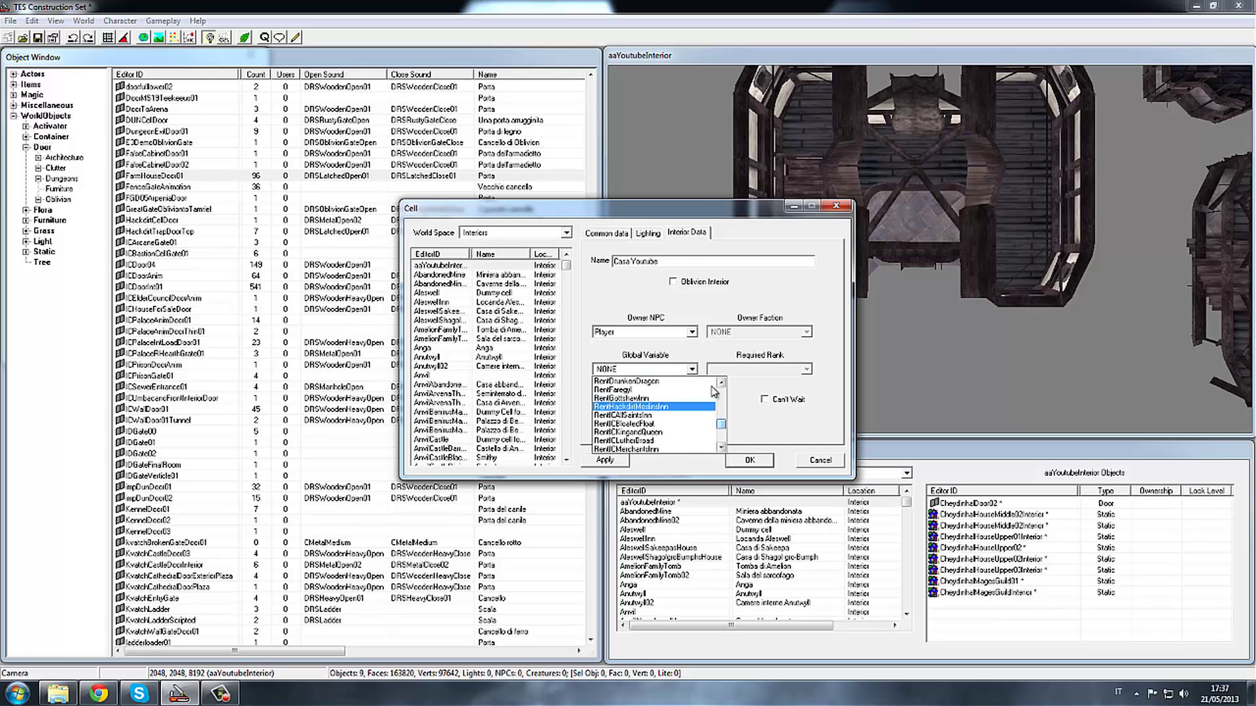
left_click(691, 368)
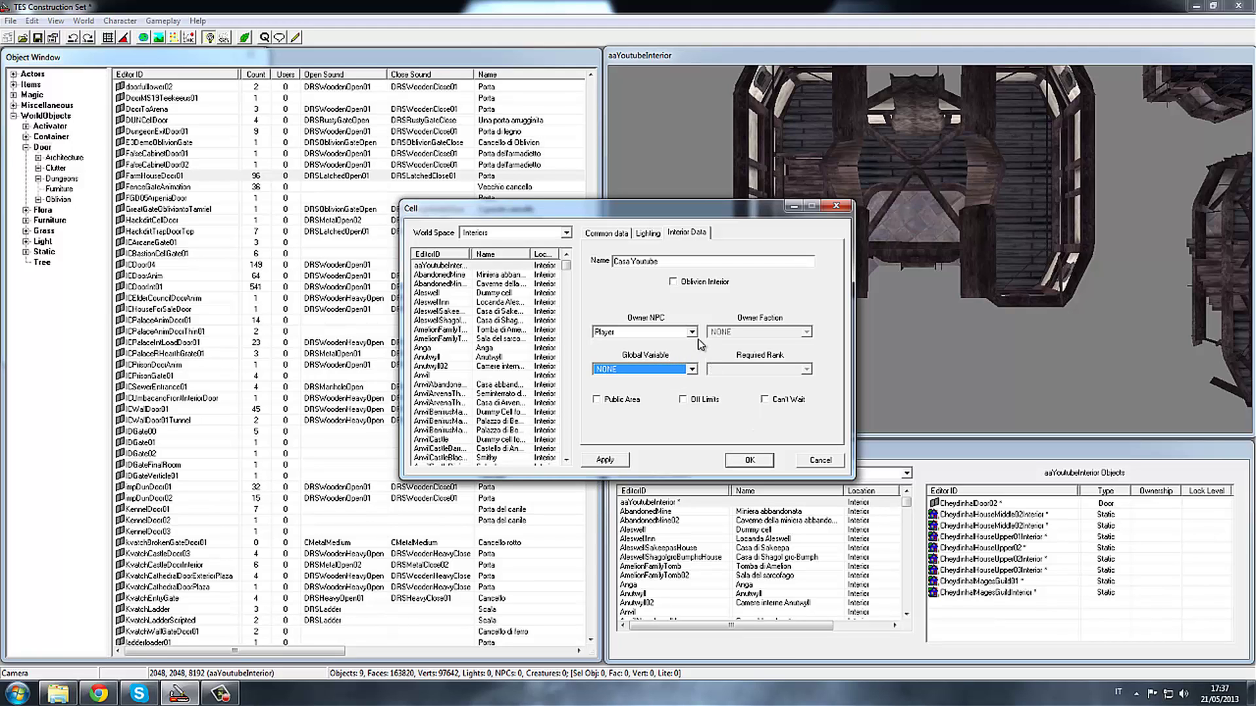
left_click(673, 282)
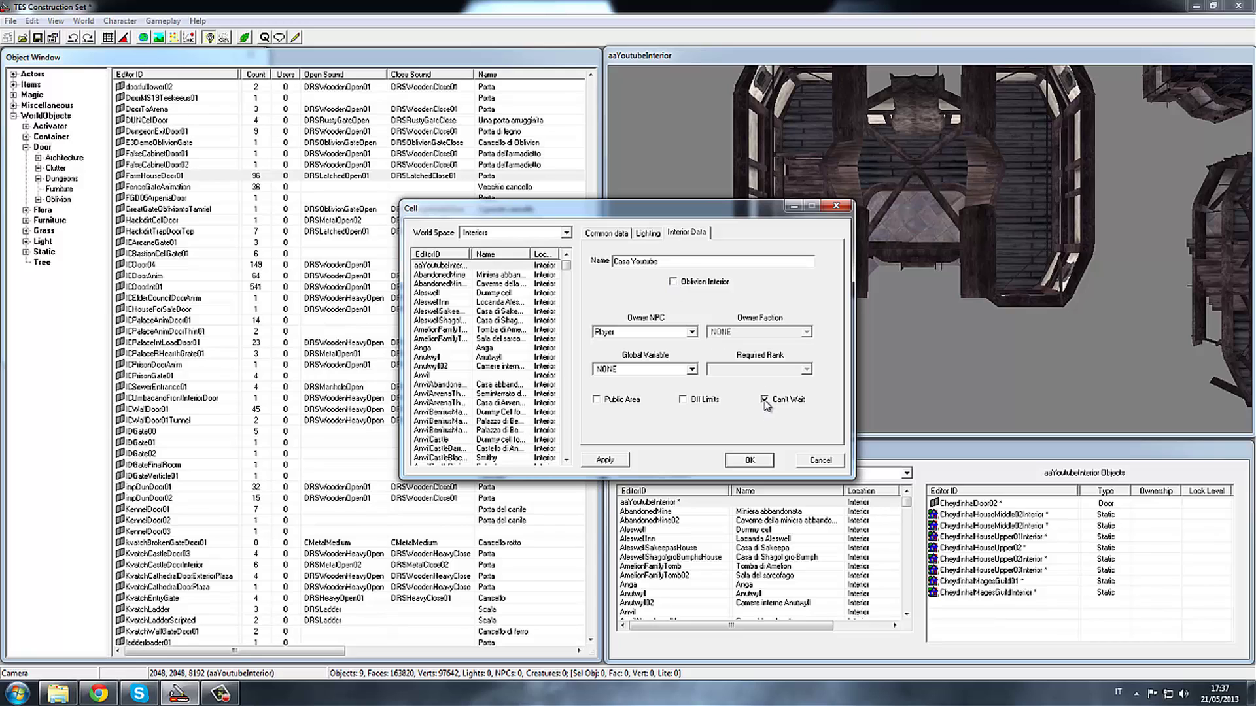
left_click(684, 399)
left_click(684, 400)
Step: Set the Common Data music type to Public, leave Has Water off, and apply with OK
left_click(648, 234)
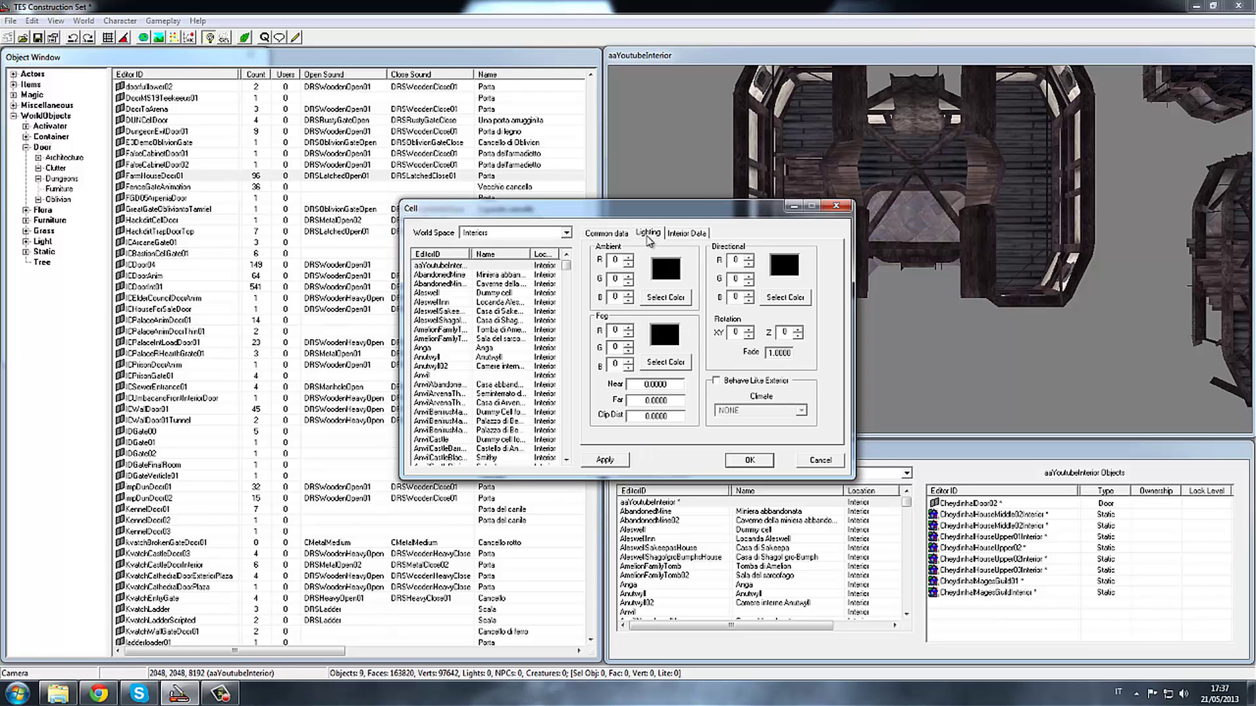
left_click(609, 239)
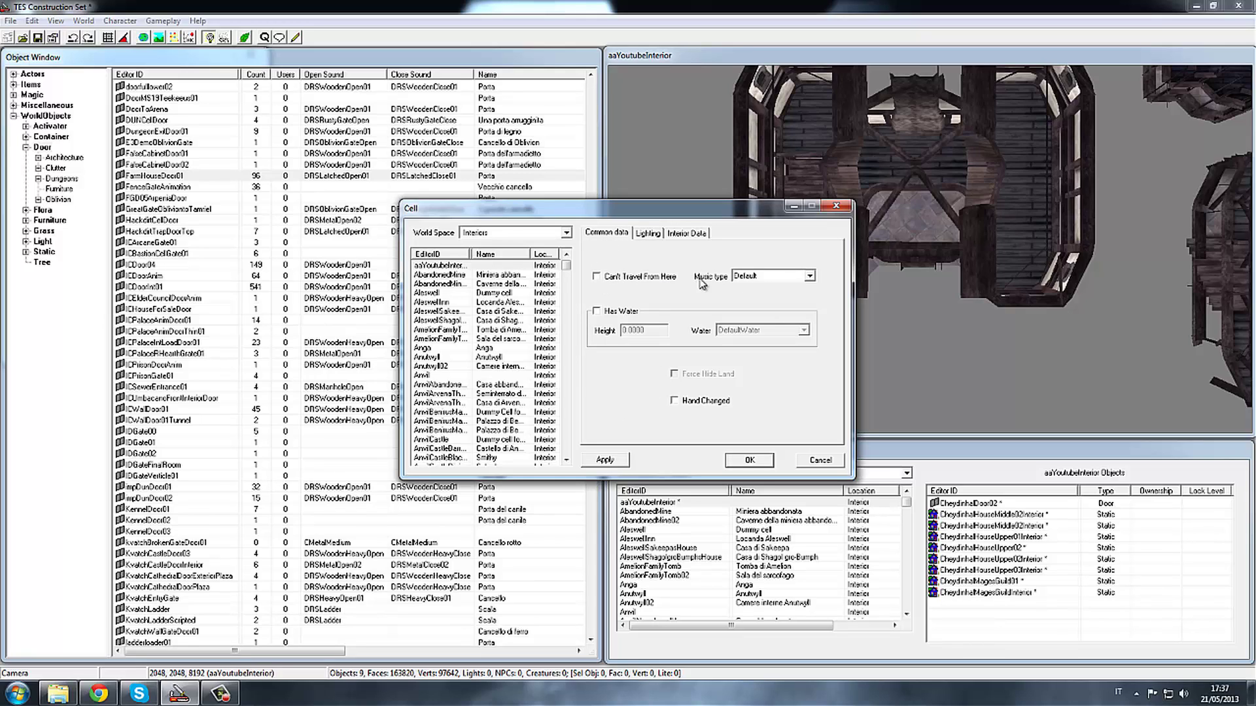
left_click(810, 277)
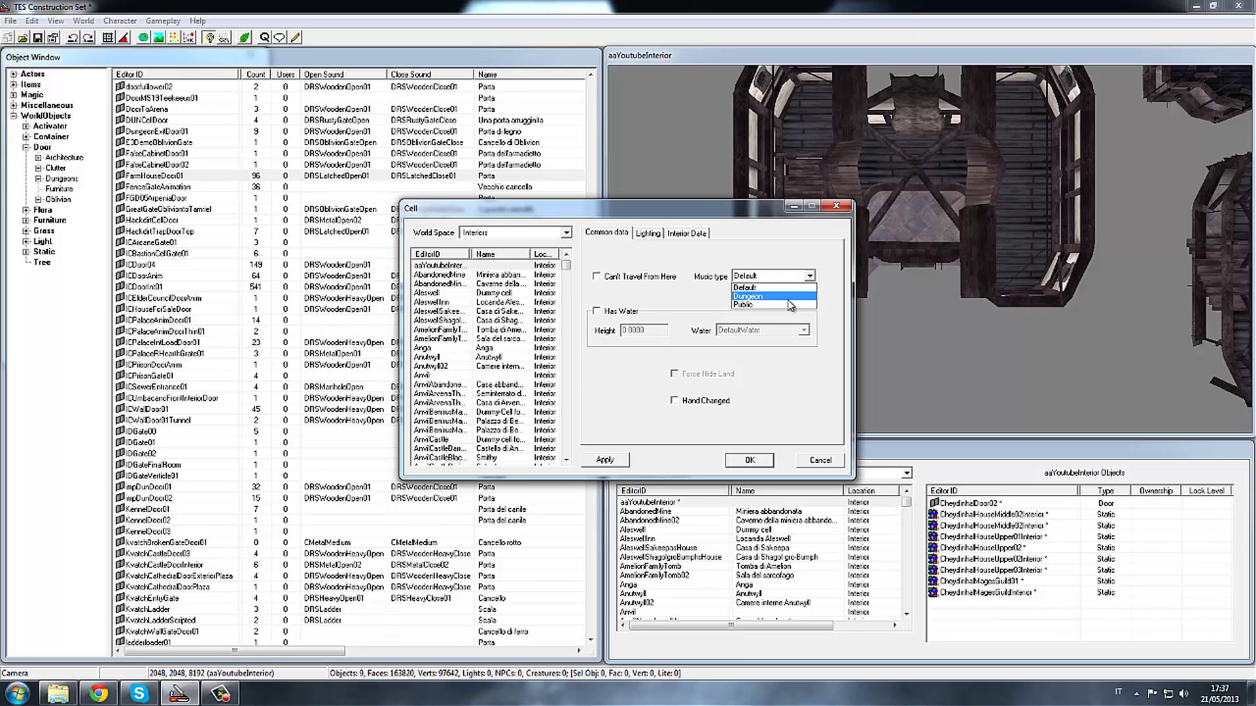
left_click(743, 305)
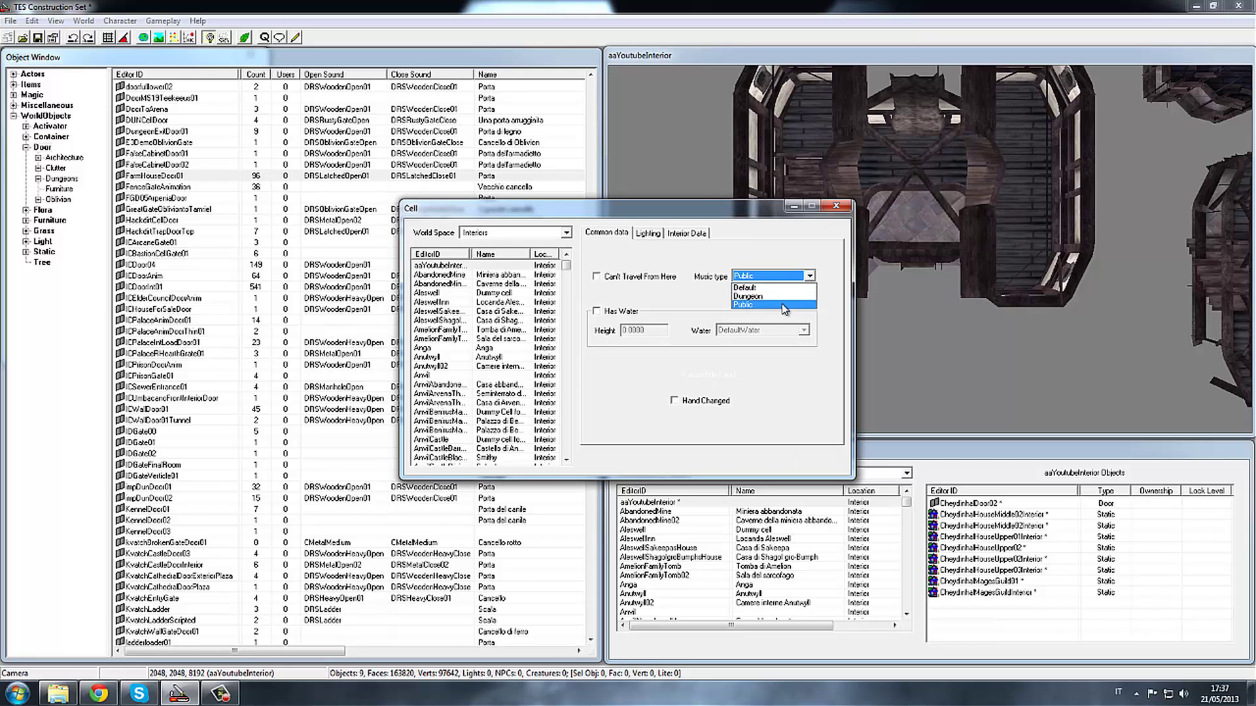
left_click(597, 311)
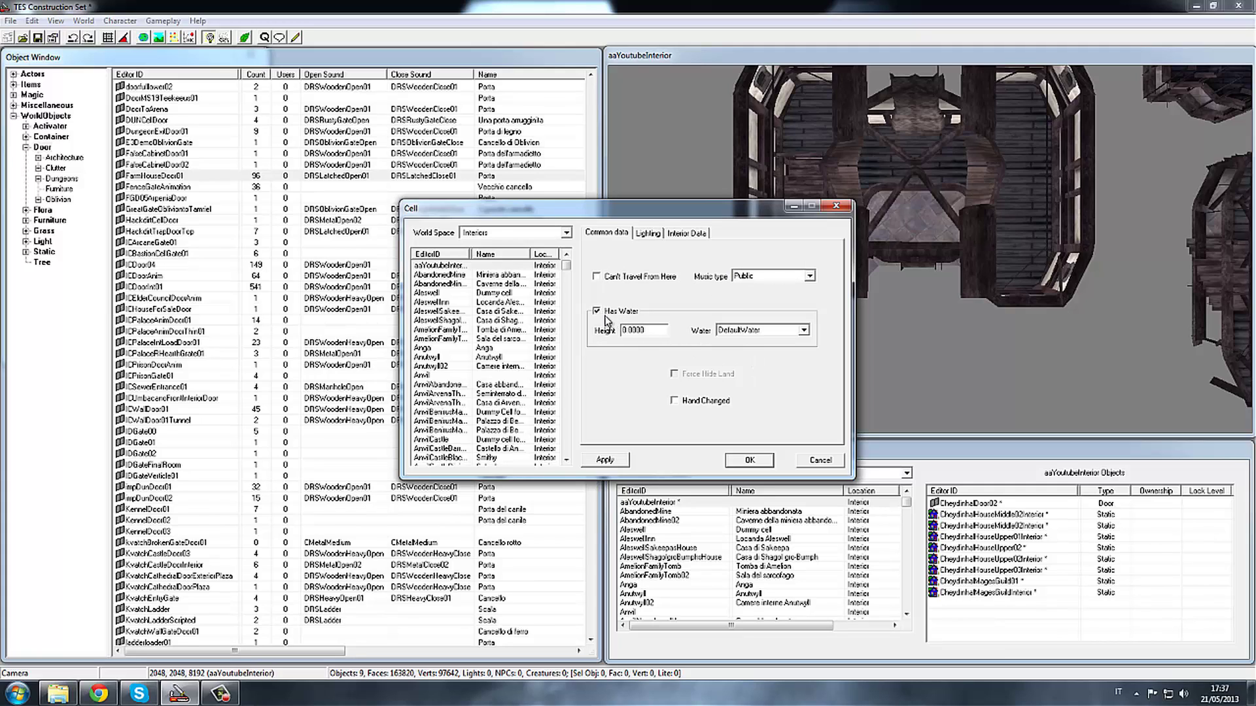
left_click(596, 312)
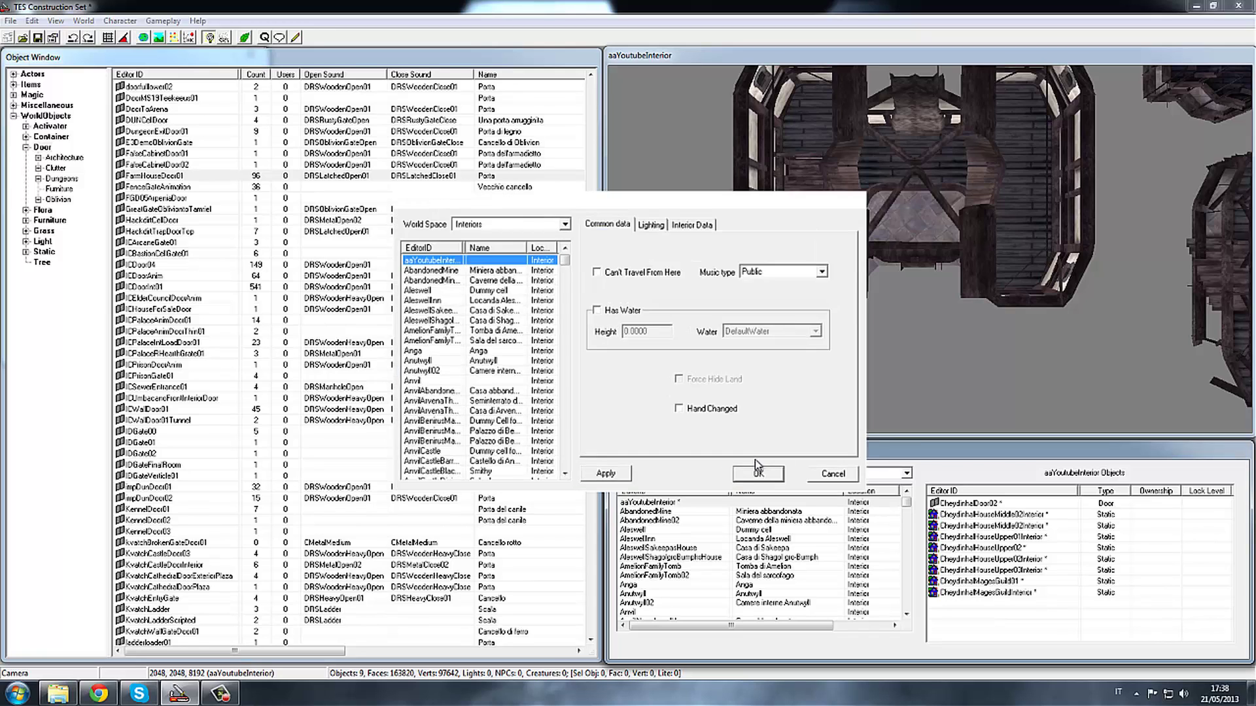
left_click(755, 461)
Step: Delete all nine existing objects from the aaYoutubeInterior cell
left_click_drag(966, 620, 1009, 498)
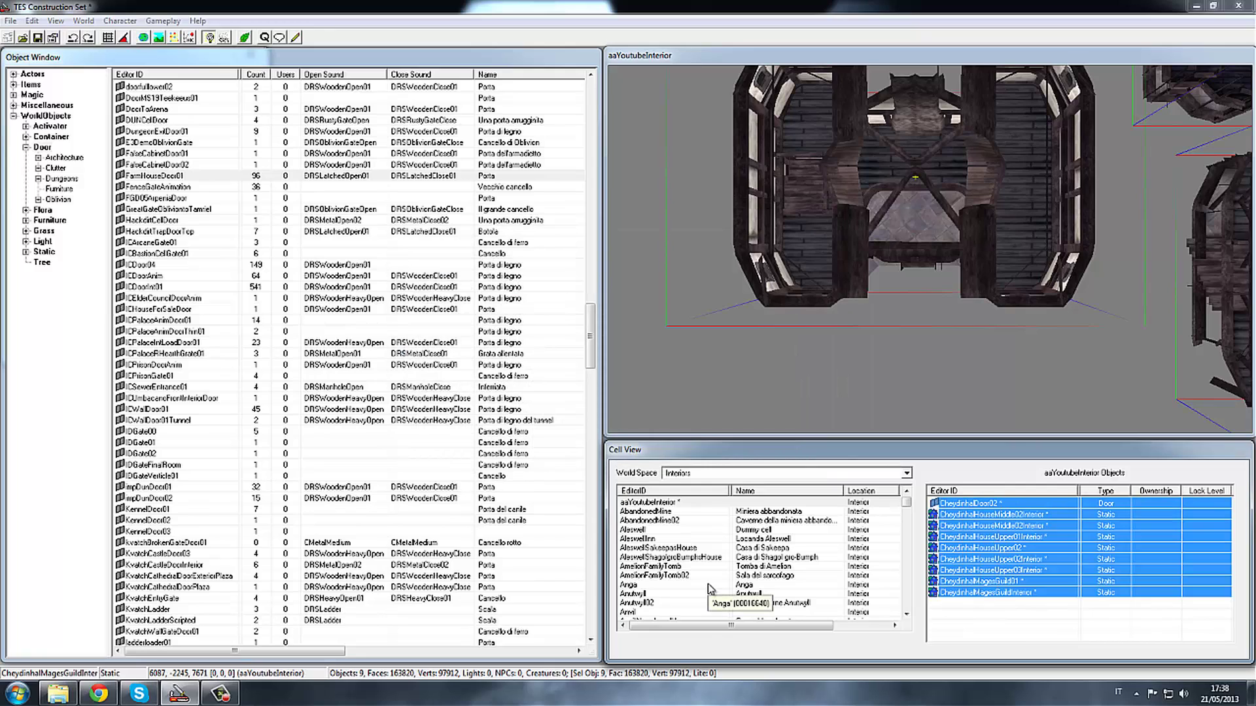
key("Delete")
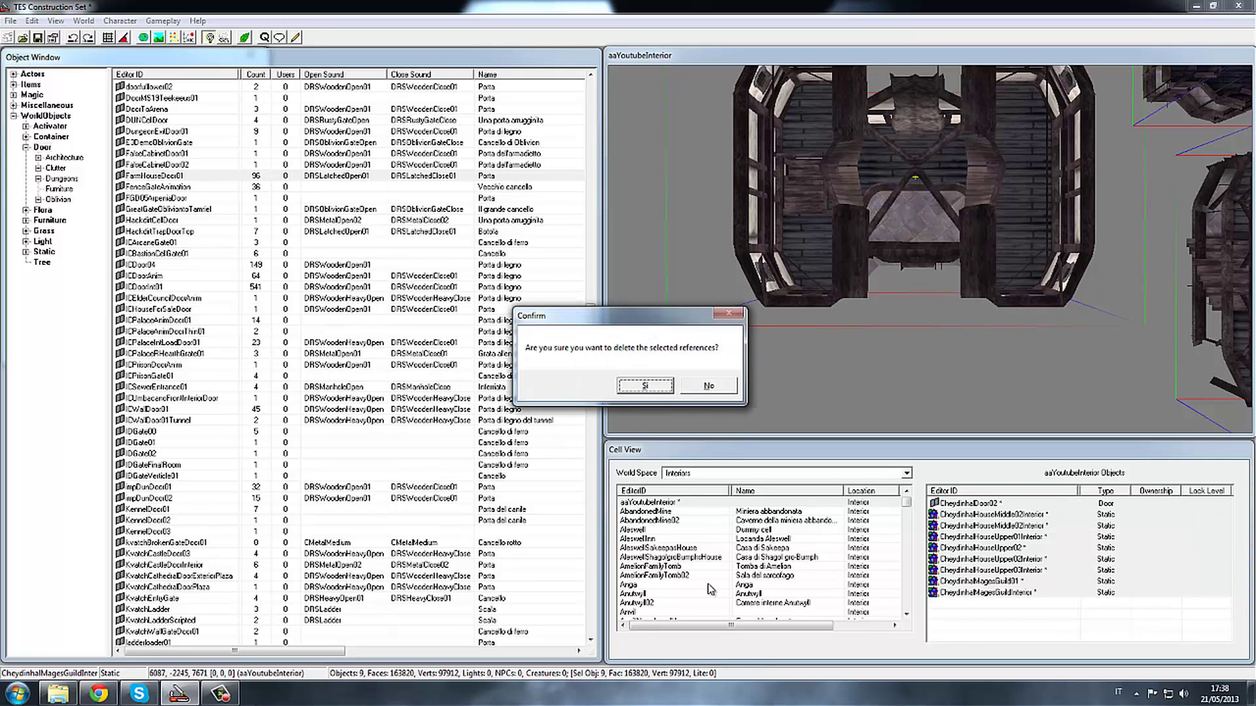
left_click(648, 386)
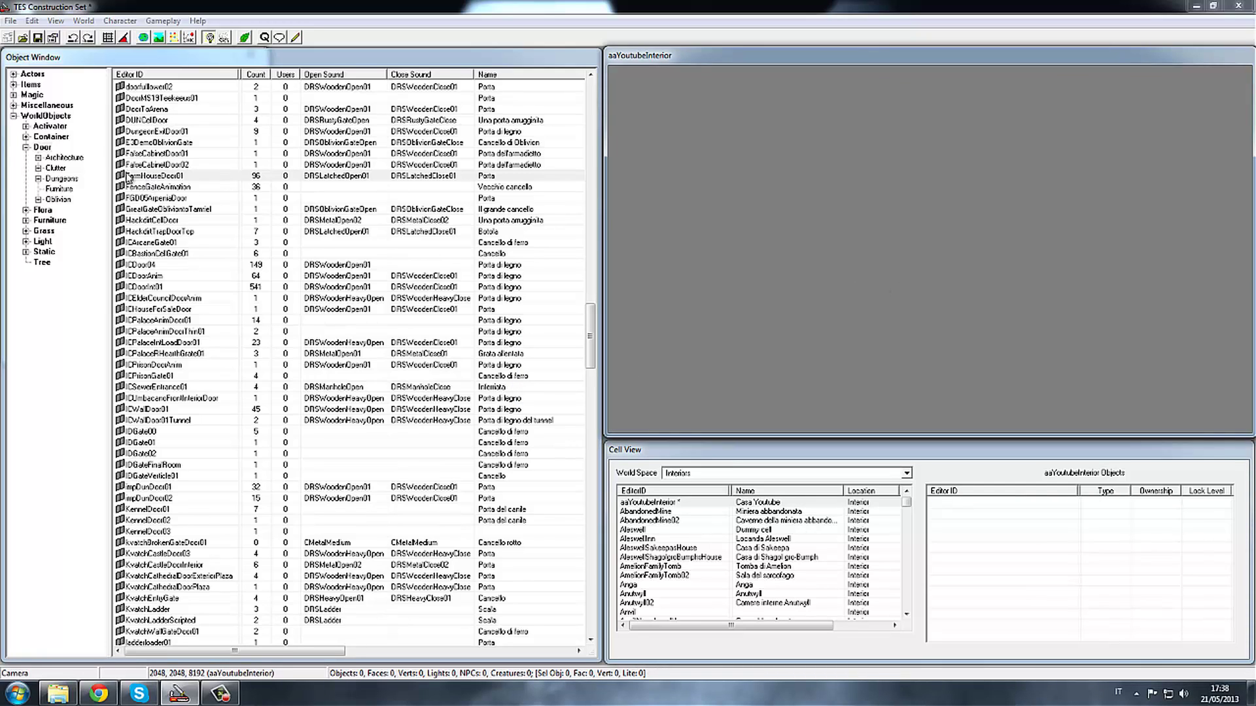
Step: Place FarmHouseInterior01 from Static > Architecture into the empty cell
left_click(25, 252)
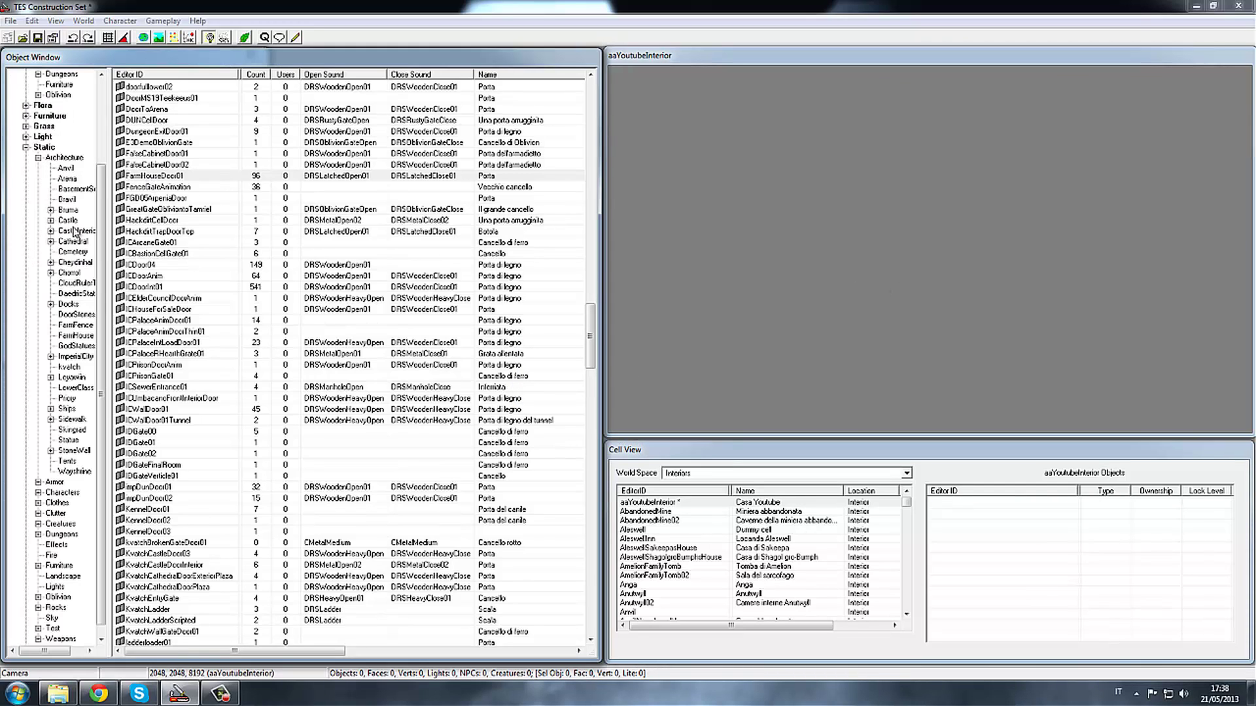
left_click(66, 168)
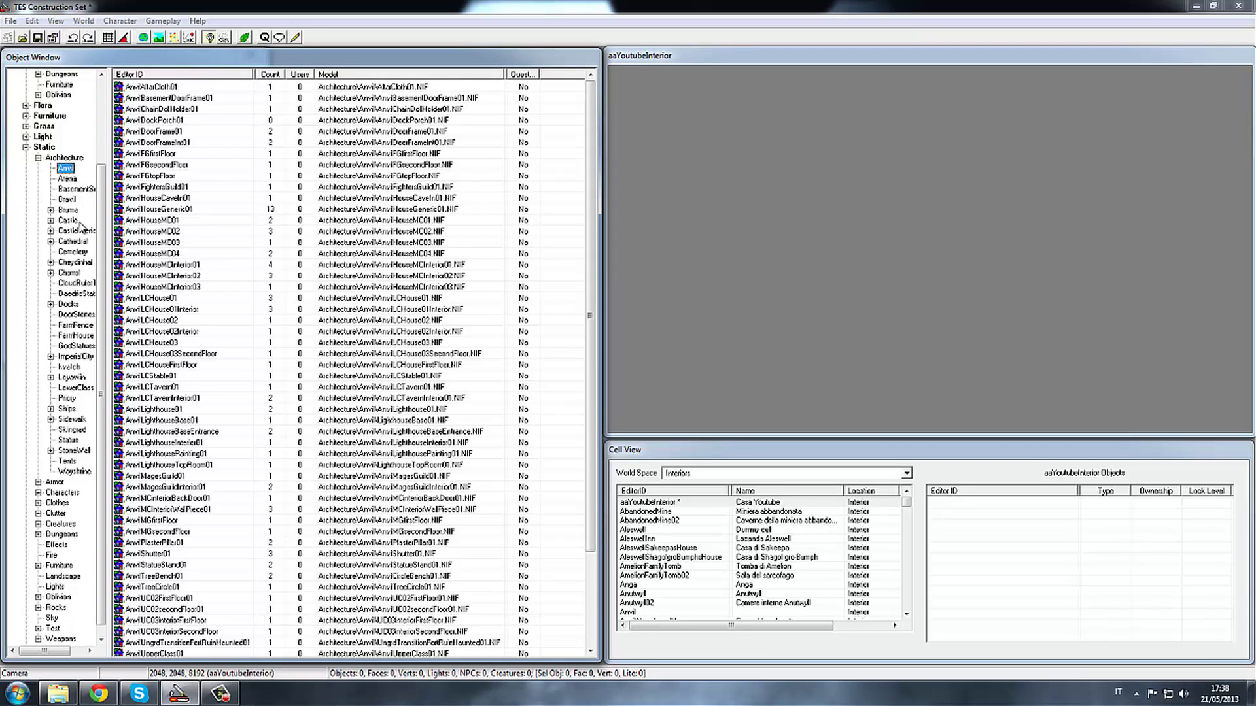
left_click(65, 158)
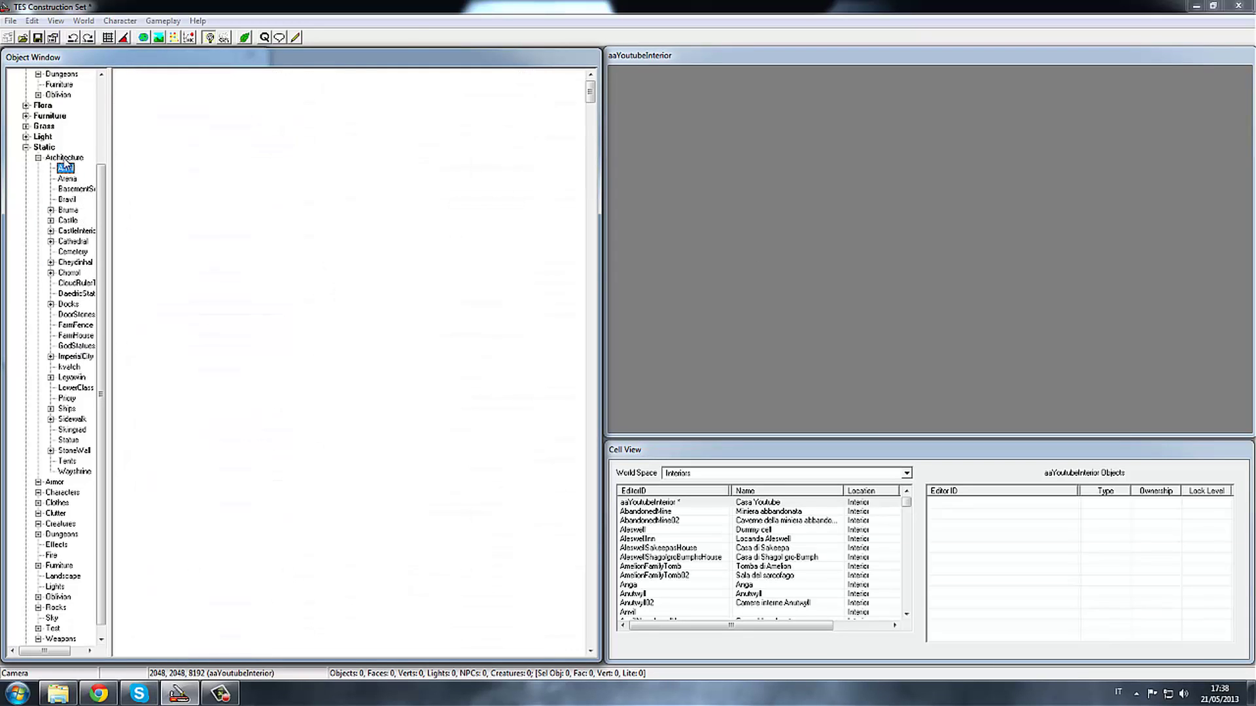
left_click_drag(590, 87, 569, 311)
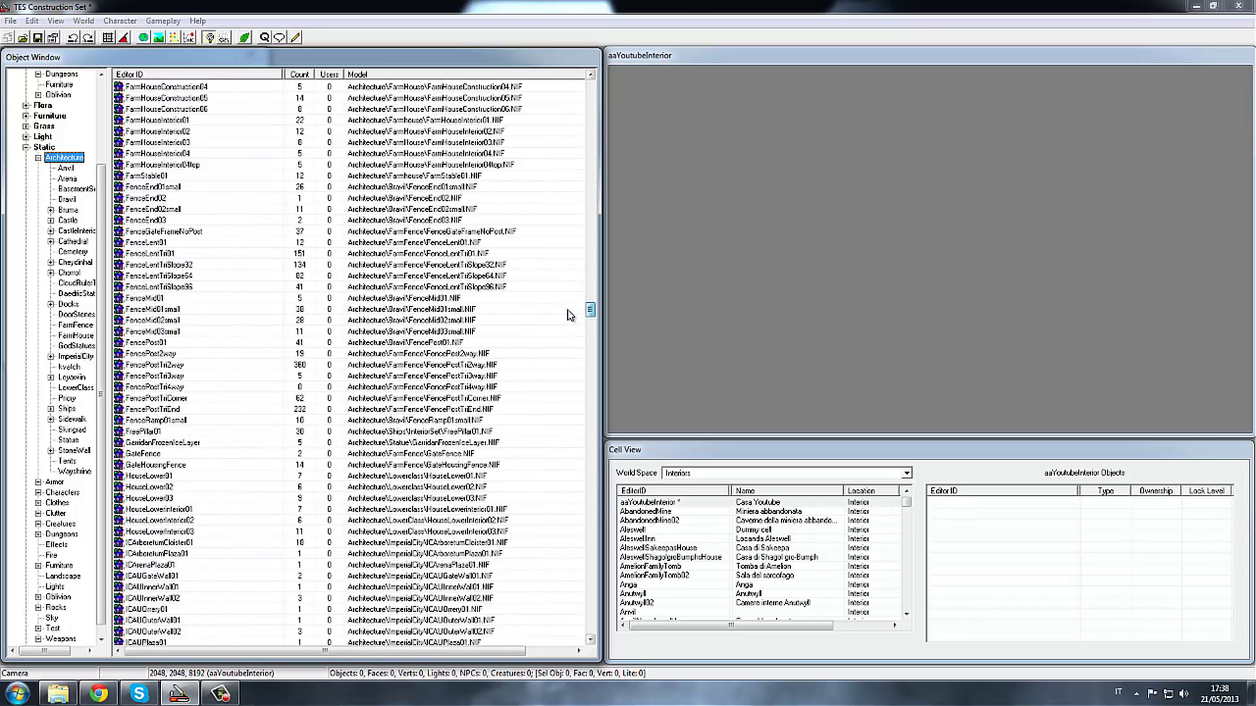
left_click(198, 130)
left_click_drag(222, 125, 880, 238)
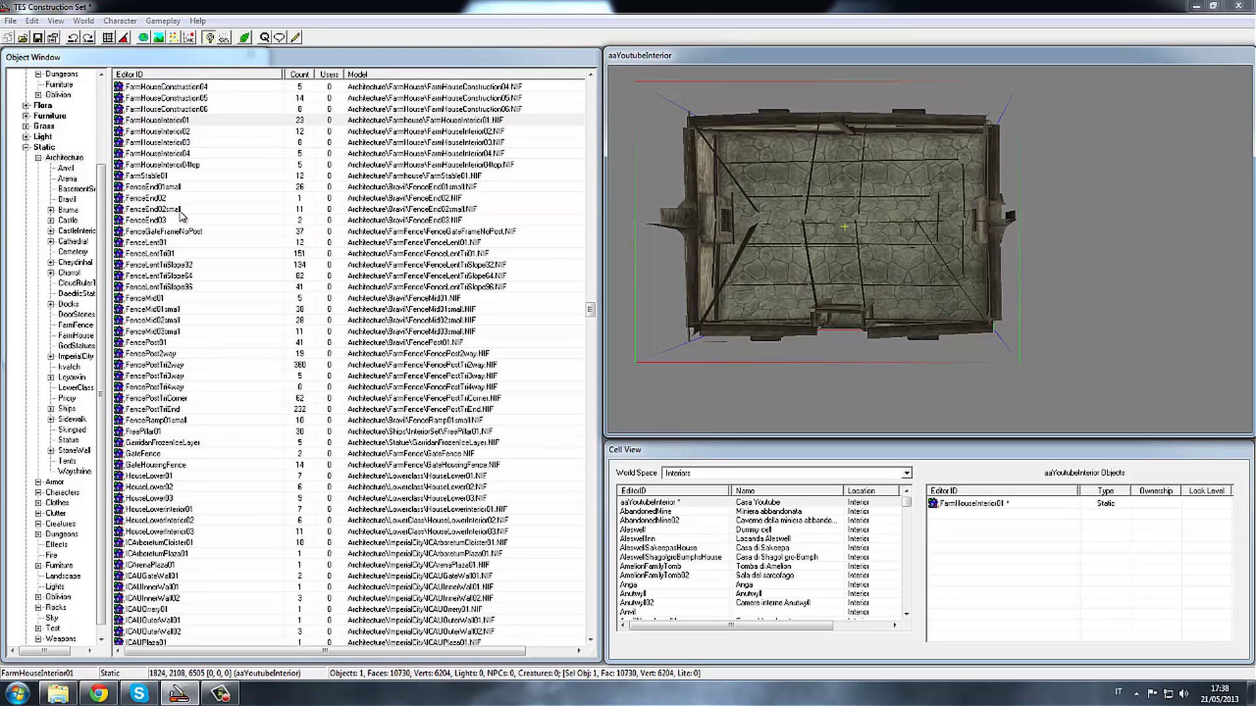
Step: List all Door objects and type 'farm' to jump to FarmHouseDoor01
left_click(96, 174)
scroll(79, 184, "up", 3)
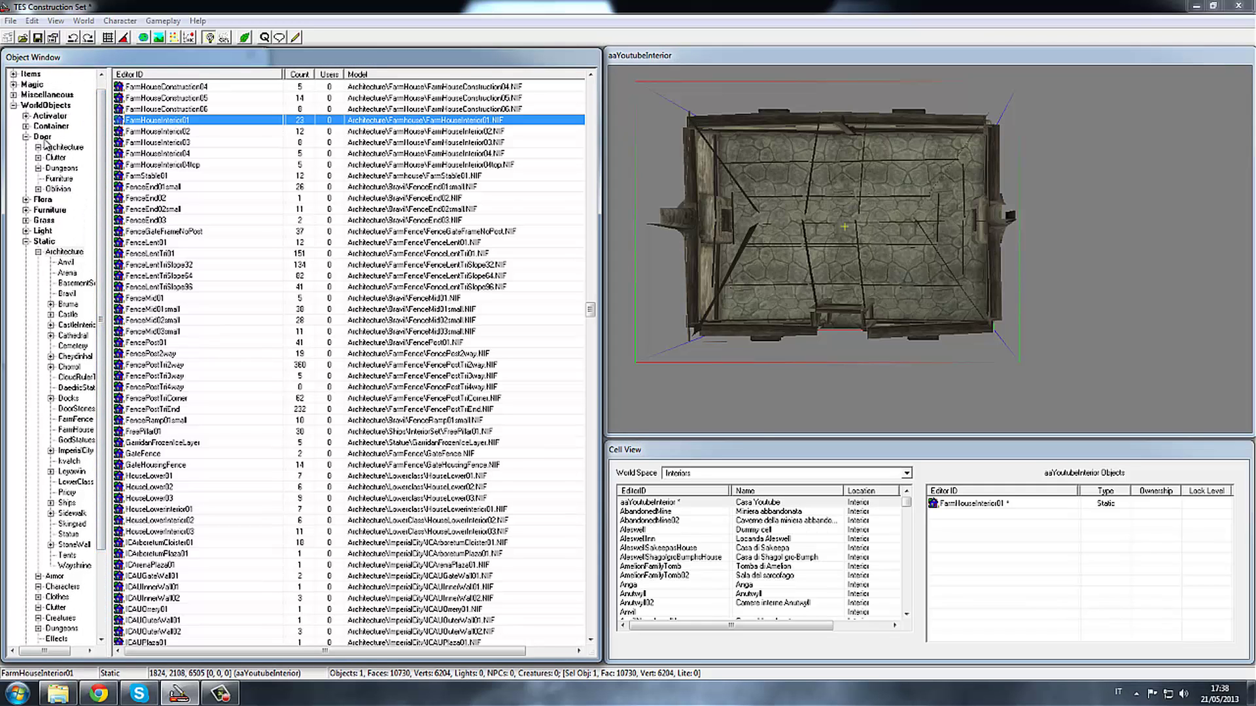
left_click(57, 148)
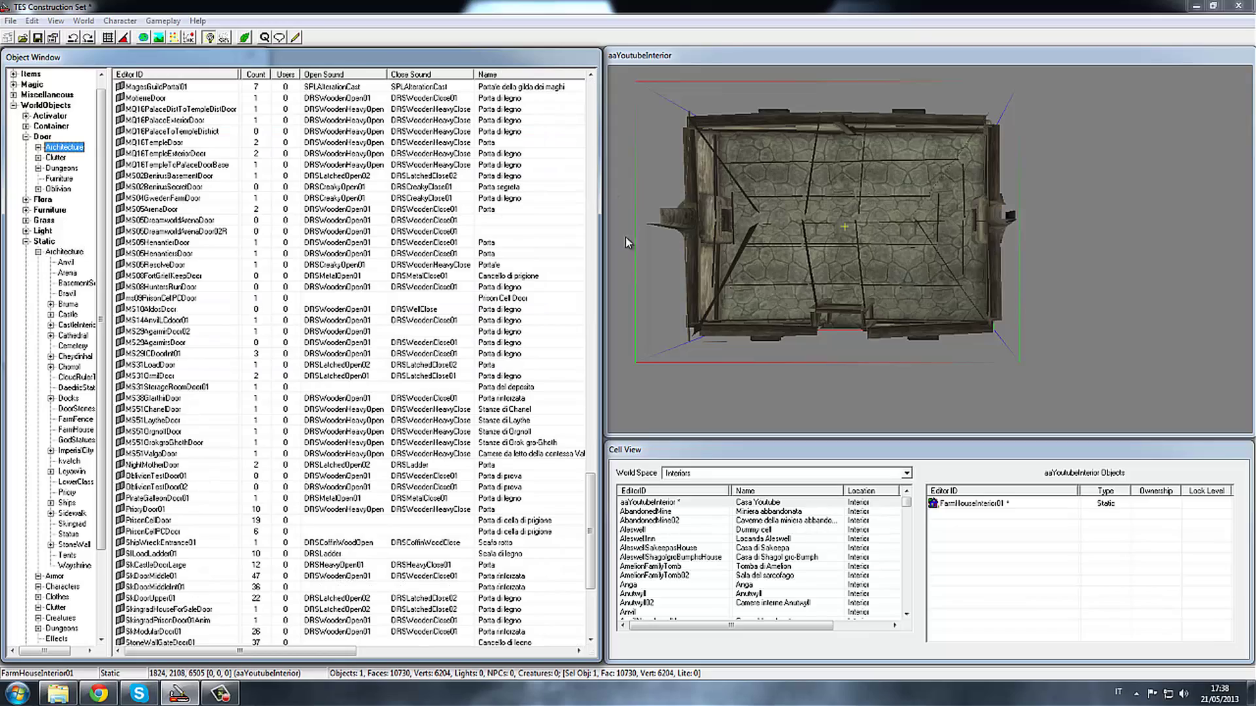
left_click_drag(589, 531, 569, 203)
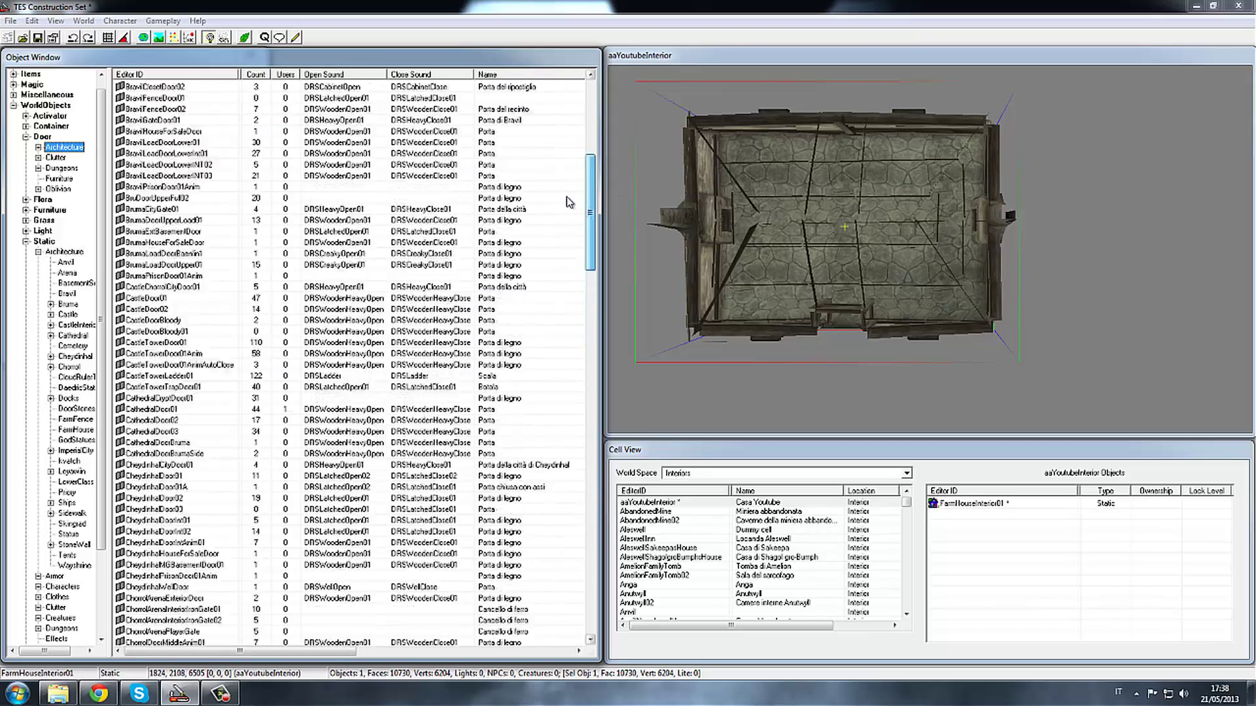
scroll(567, 201, "down", 3)
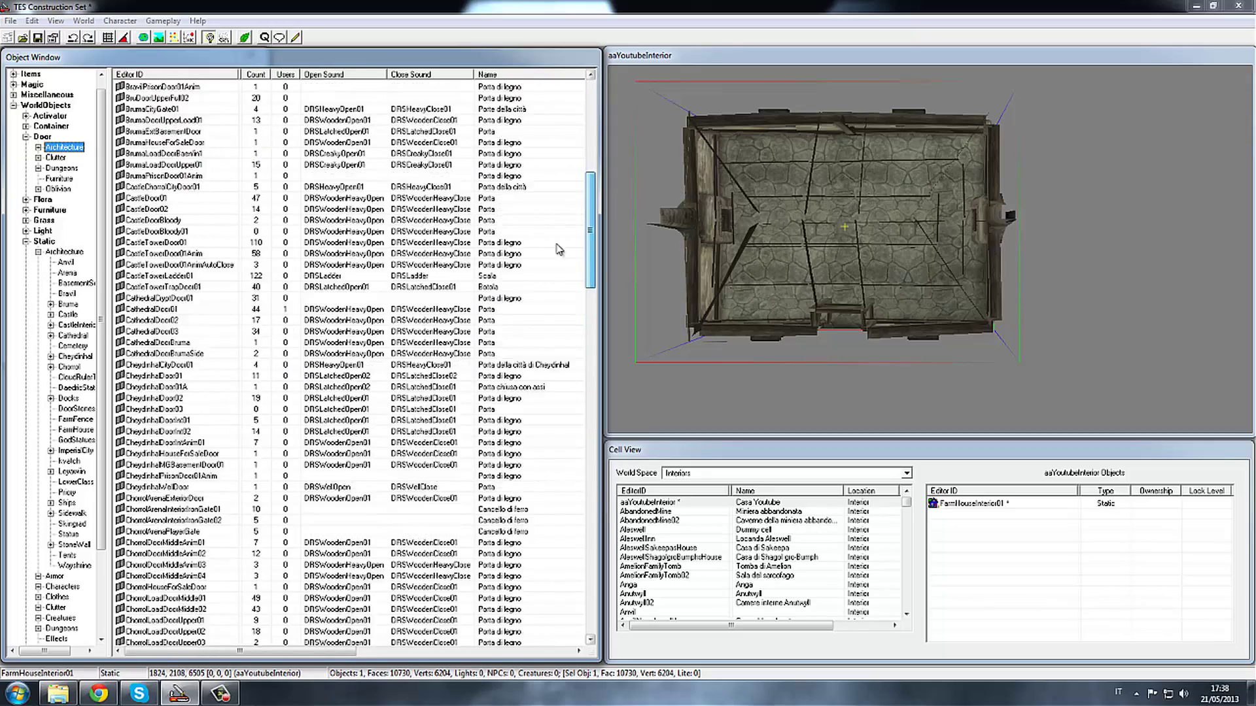
scroll(559, 249, "down", 10)
scroll(560, 311, "down", 5)
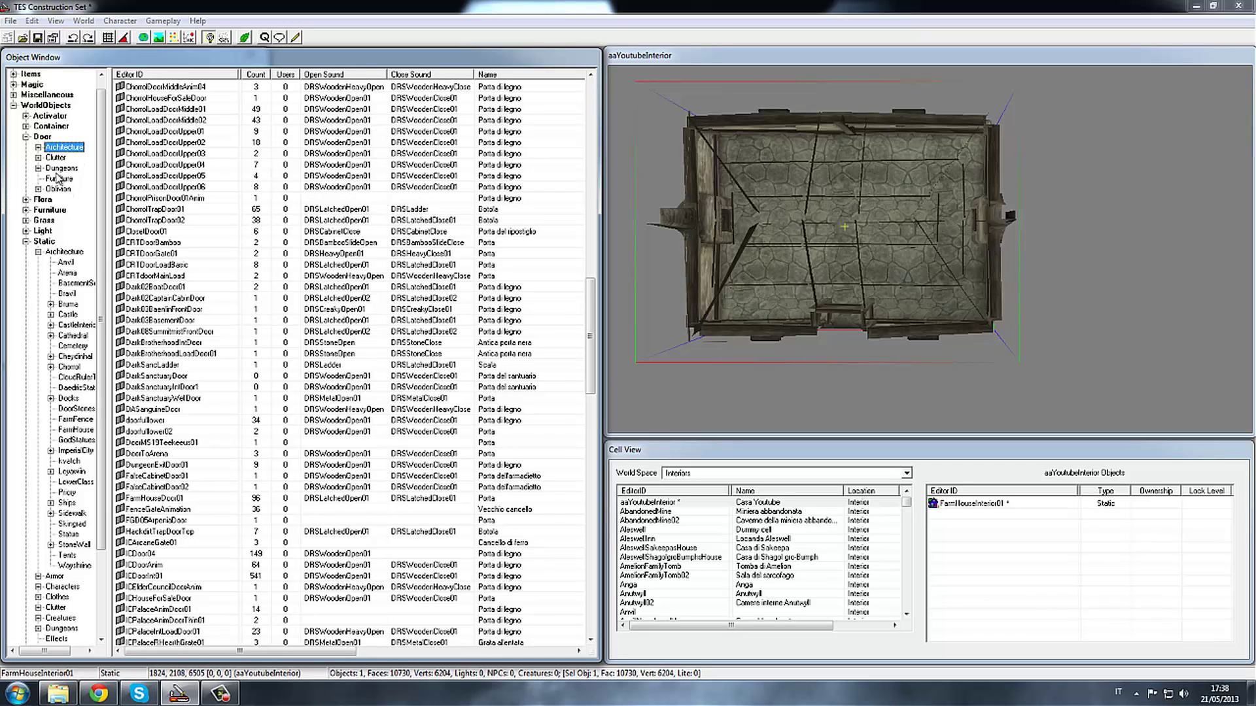
left_click(42, 137)
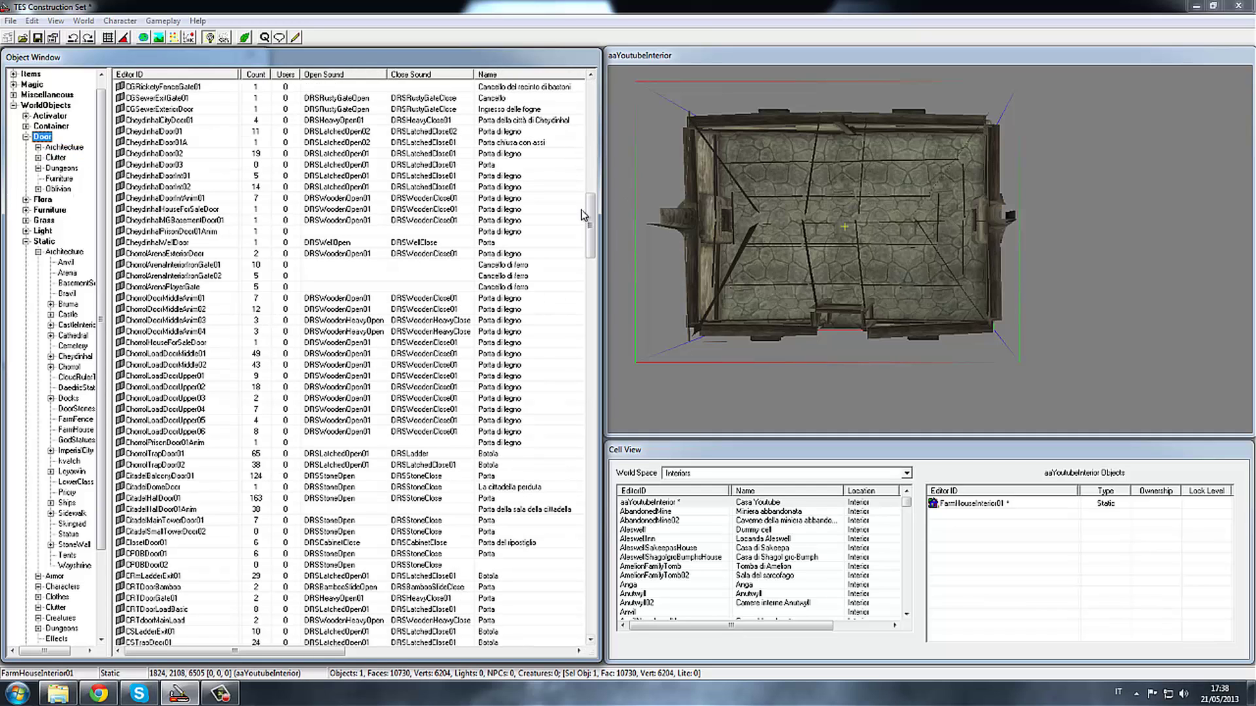
left_click_drag(591, 222, 590, 190)
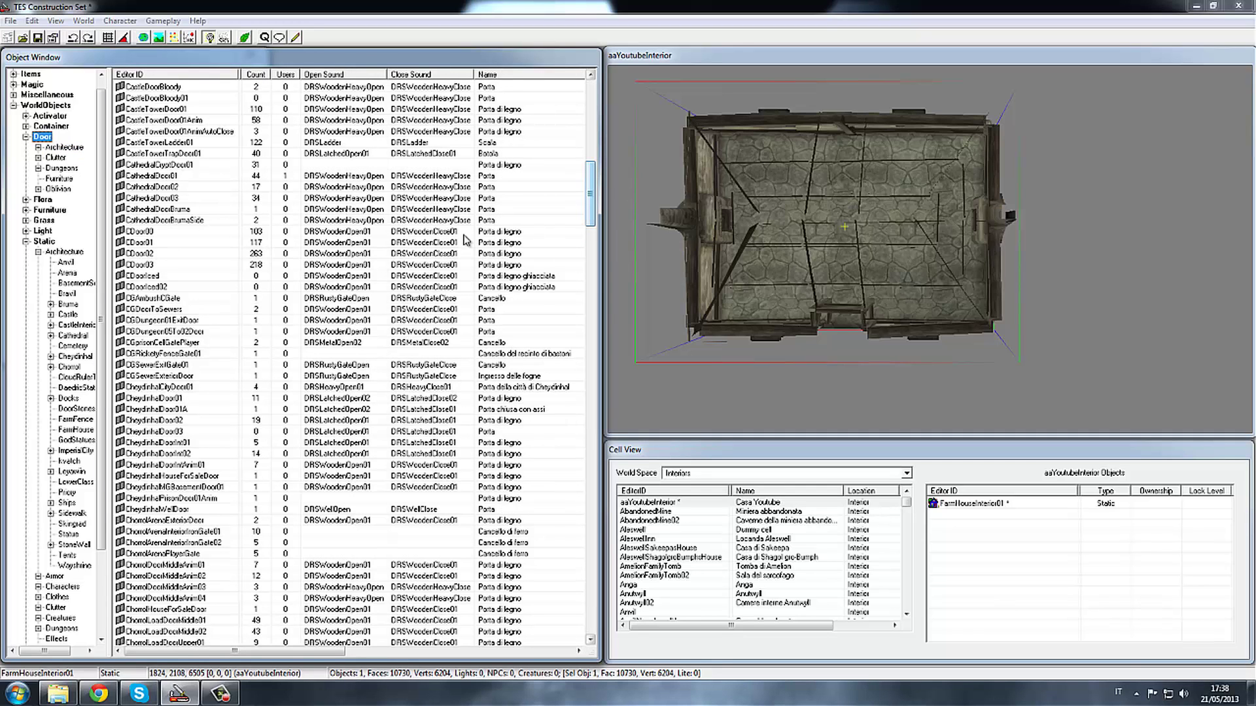
left_click(233, 242)
left_click(292, 189)
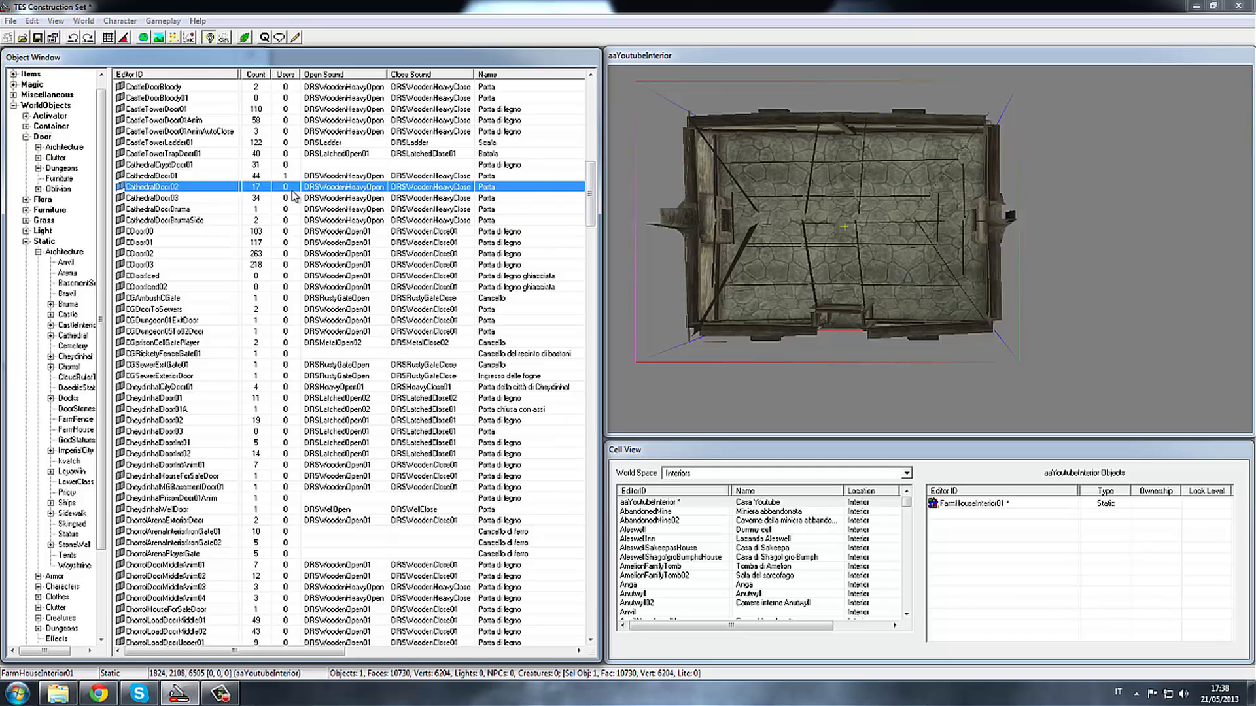
type("farm")
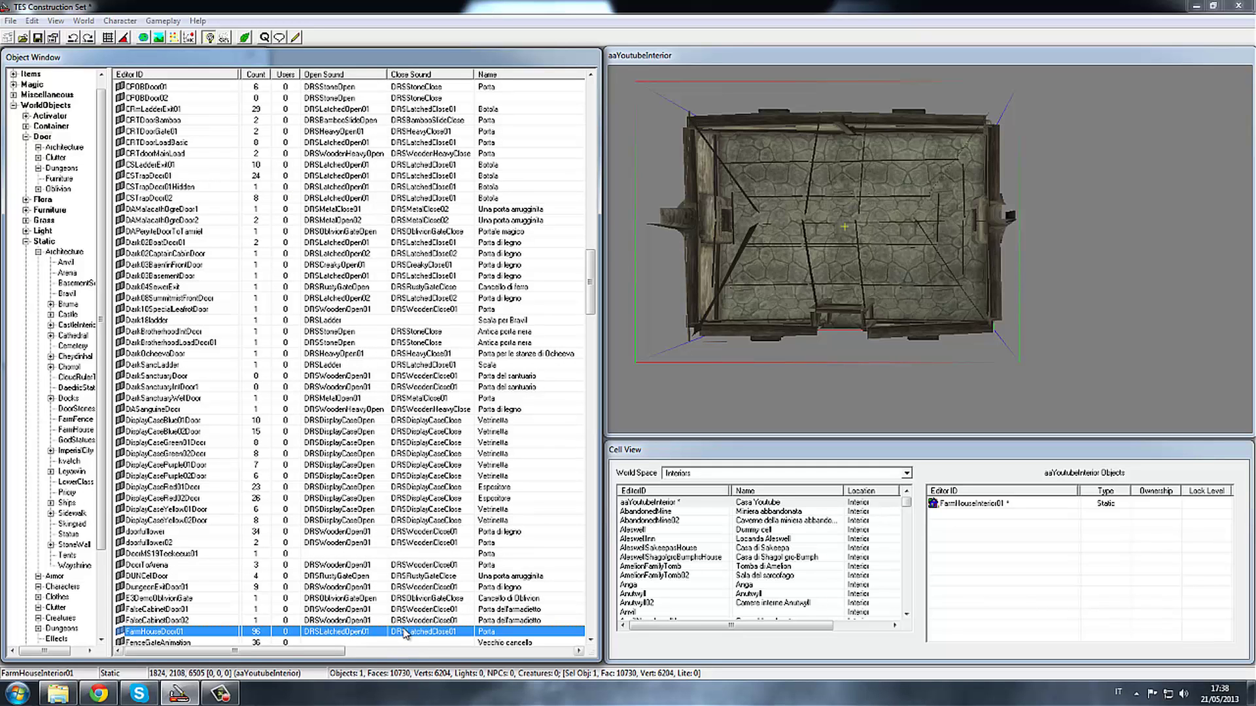
Step: Drag FarmHouseDoor01 into the interior cell and select the new door
left_click_drag(407, 632, 849, 308)
right_click(1012, 341)
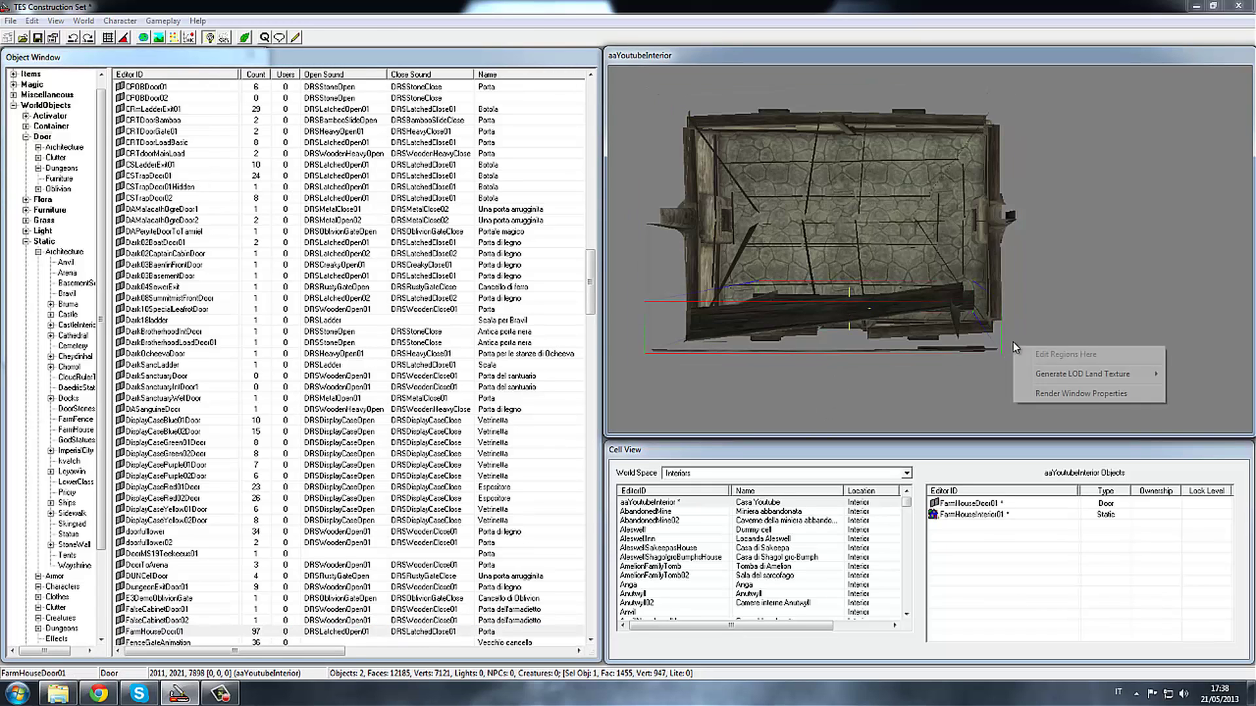
left_click(1030, 316)
left_click(852, 307)
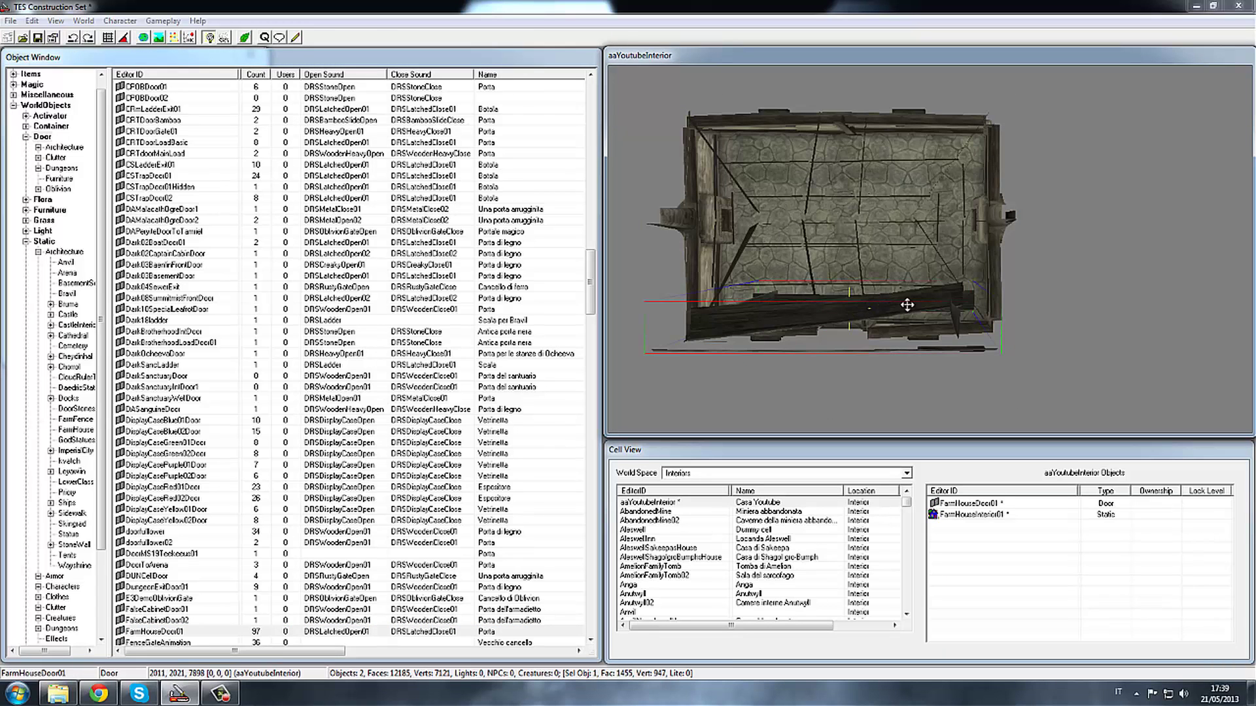
Step: Lower the door, rotate it to about 178 degrees, and move it against the house wall
mouse_move(827, 290)
middle_mouse_down("shift")
mouse_move(863, 121)
mouse_move(901, 270)
middle_mouse_up("shift")
left_click_drag(901, 270, 909, 368)
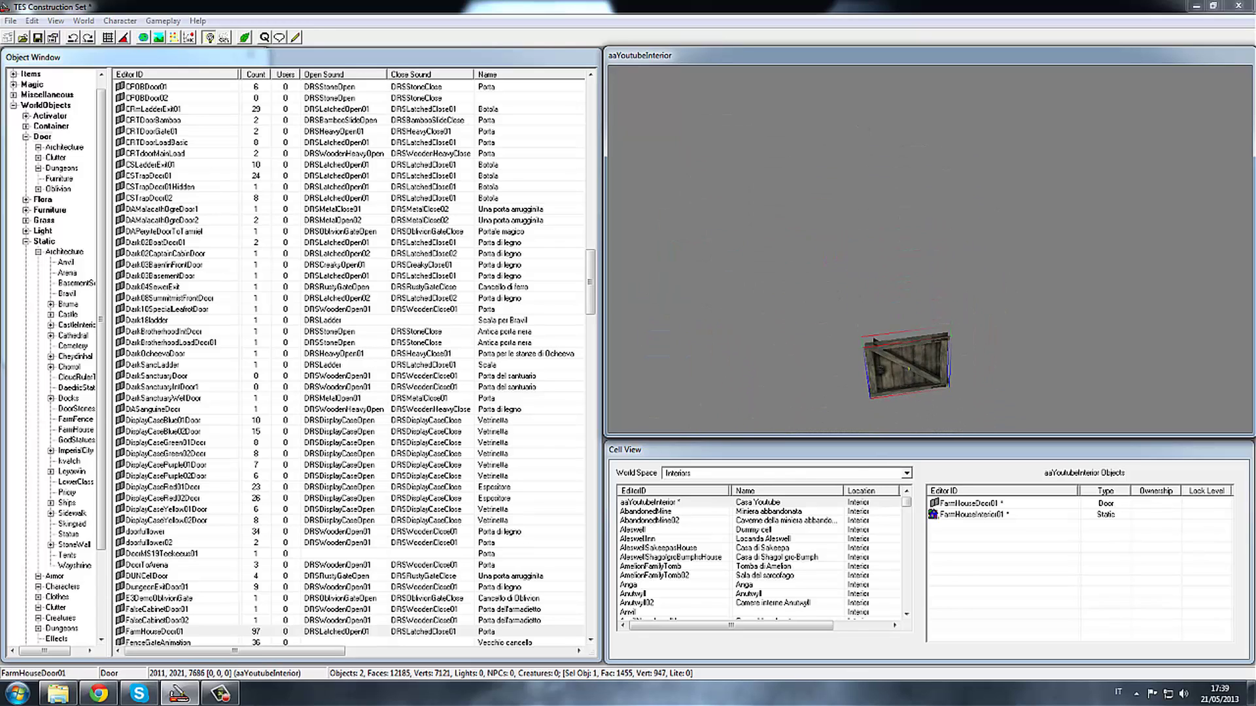
mouse_move(1011, 340)
middle_mouse_down("shift")
mouse_move(1046, 342)
mouse_move(873, 383)
mouse_move(940, 370)
mouse_move(1034, 261)
middle_mouse_up("shift")
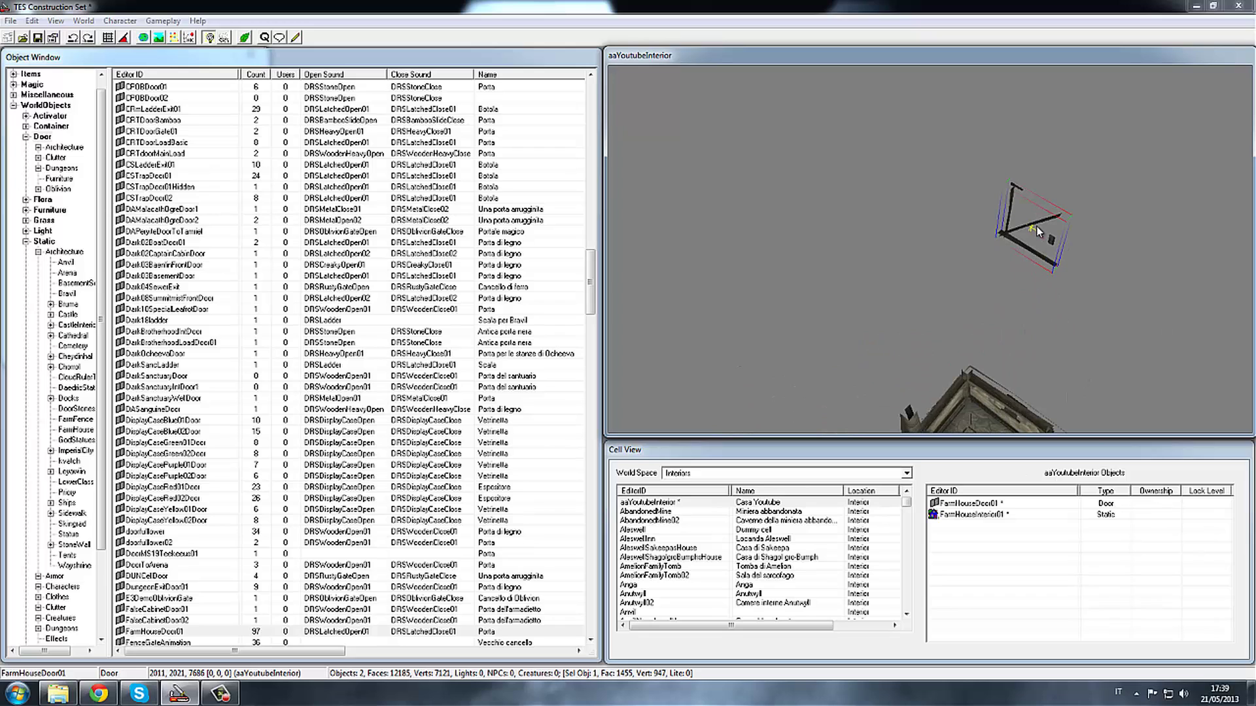
left_click_drag(1038, 221, 1004, 384)
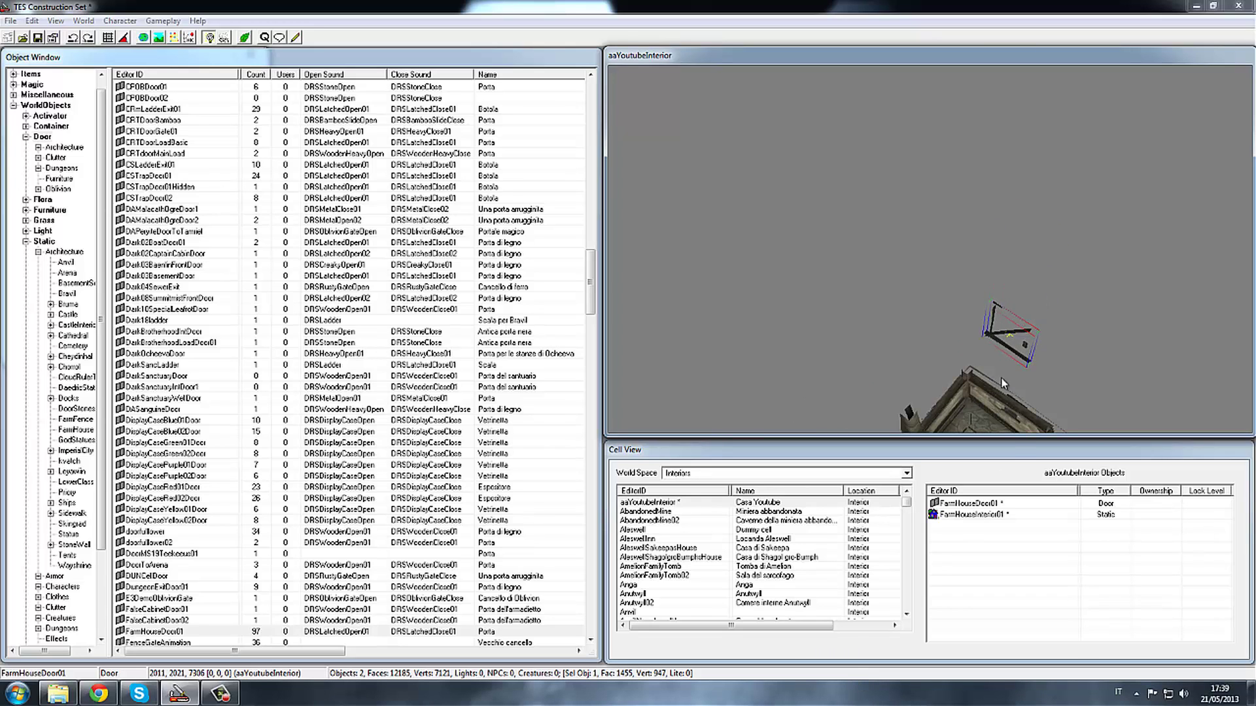
left_click_drag(1013, 332, 1000, 433)
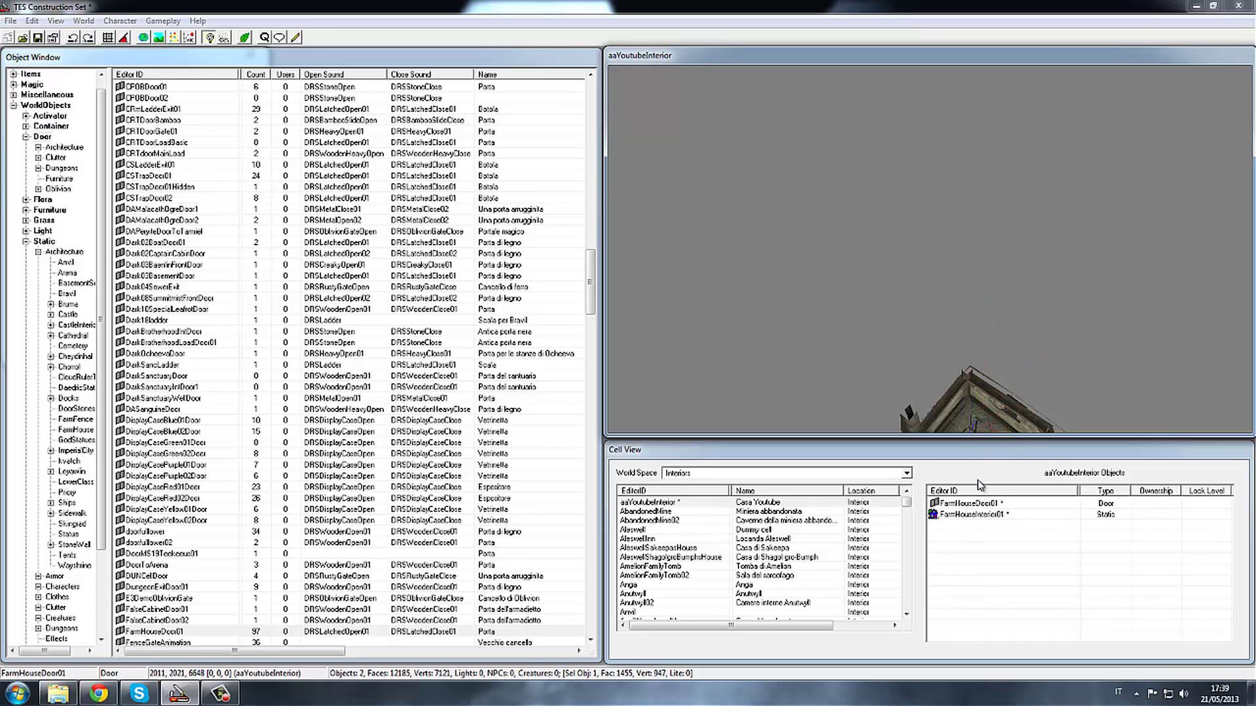
middle_click_drag(947, 383, 810, 59)
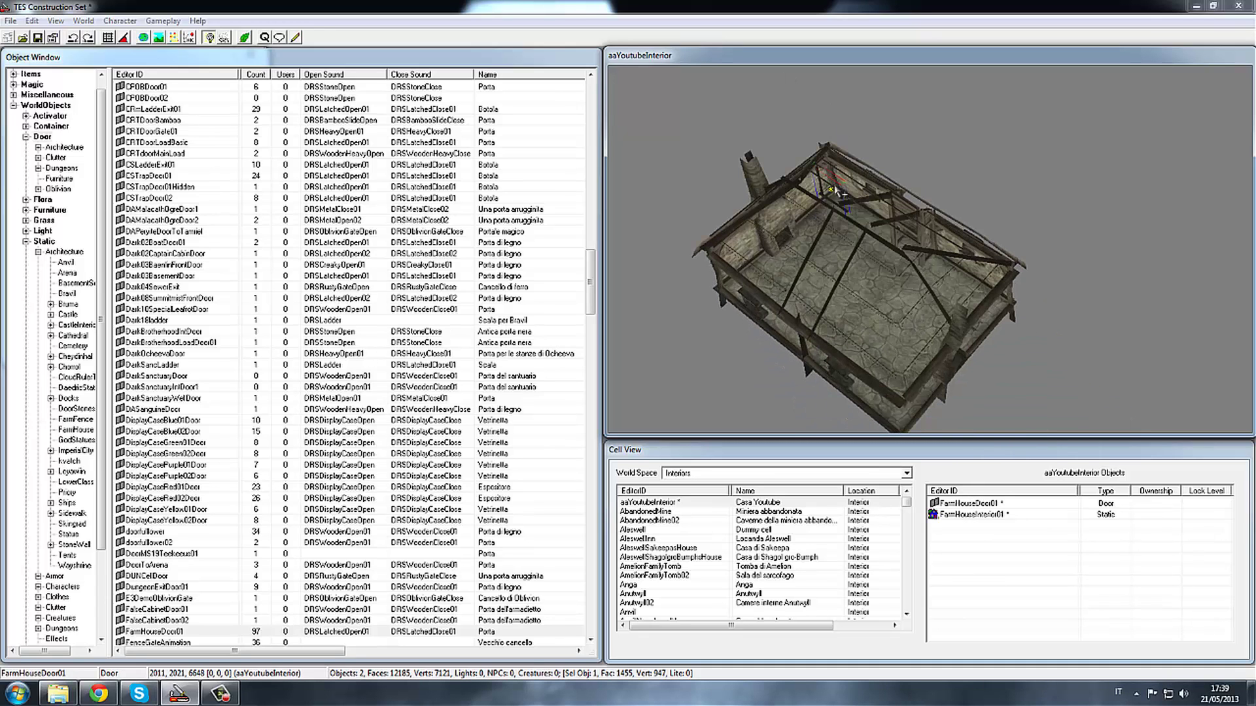
middle_click_drag(913, 206, 861, 208, "shift")
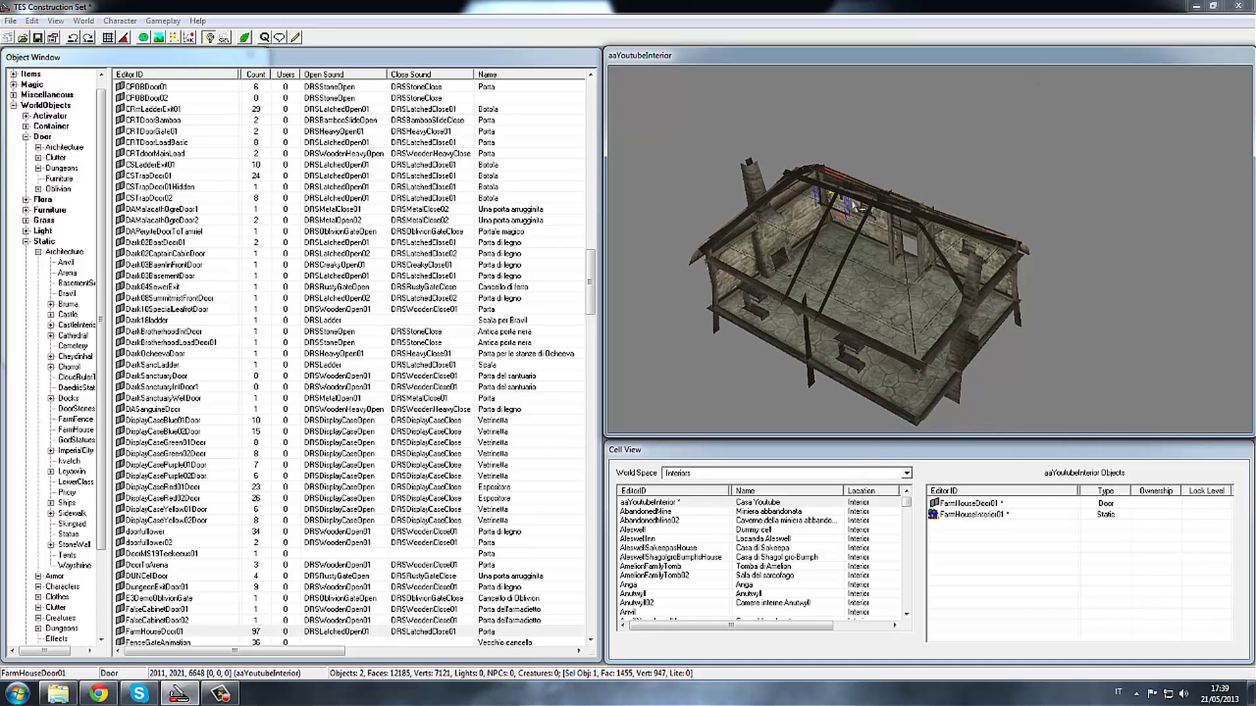
mouse_move(840, 196)
right_mouse_down()
mouse_move(713, 192)
mouse_move(837, 211)
right_mouse_up()
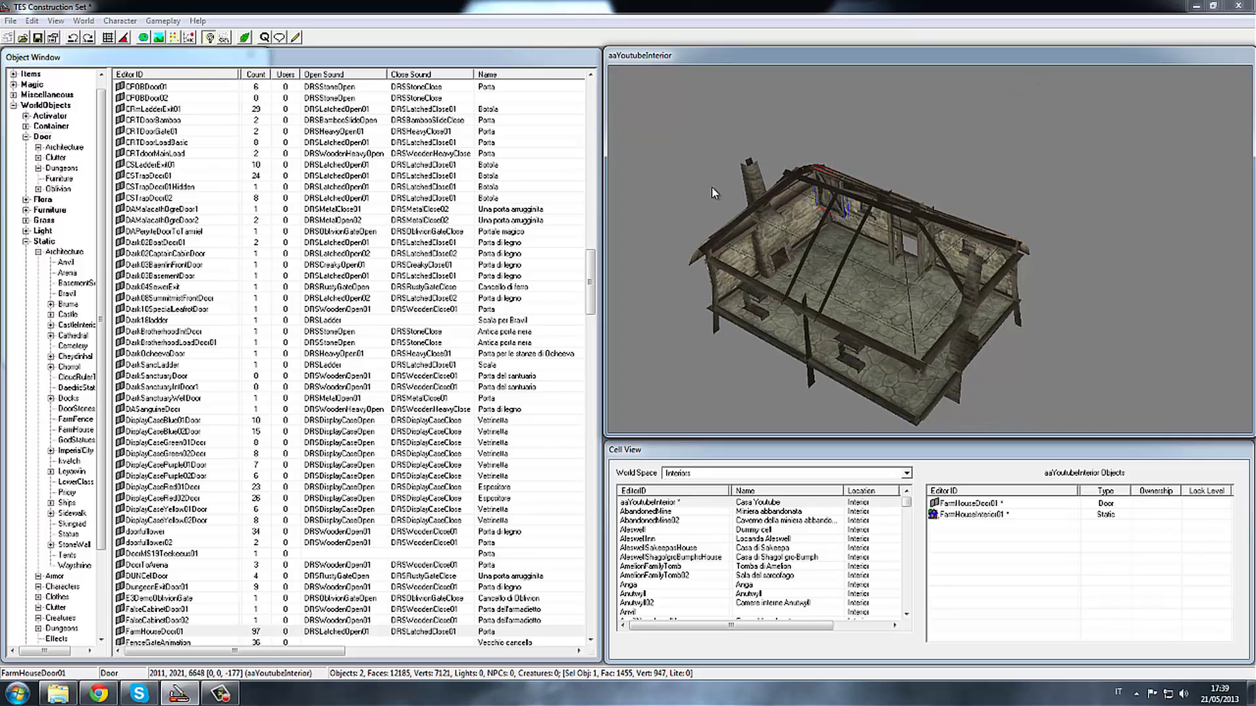
mouse_move(838, 211)
left_mouse_down()
mouse_move(937, 230)
mouse_move(1026, 207)
mouse_move(959, 369)
left_mouse_up()
Step: Drop the door onto the floor with F and shift it slightly right
key("f")
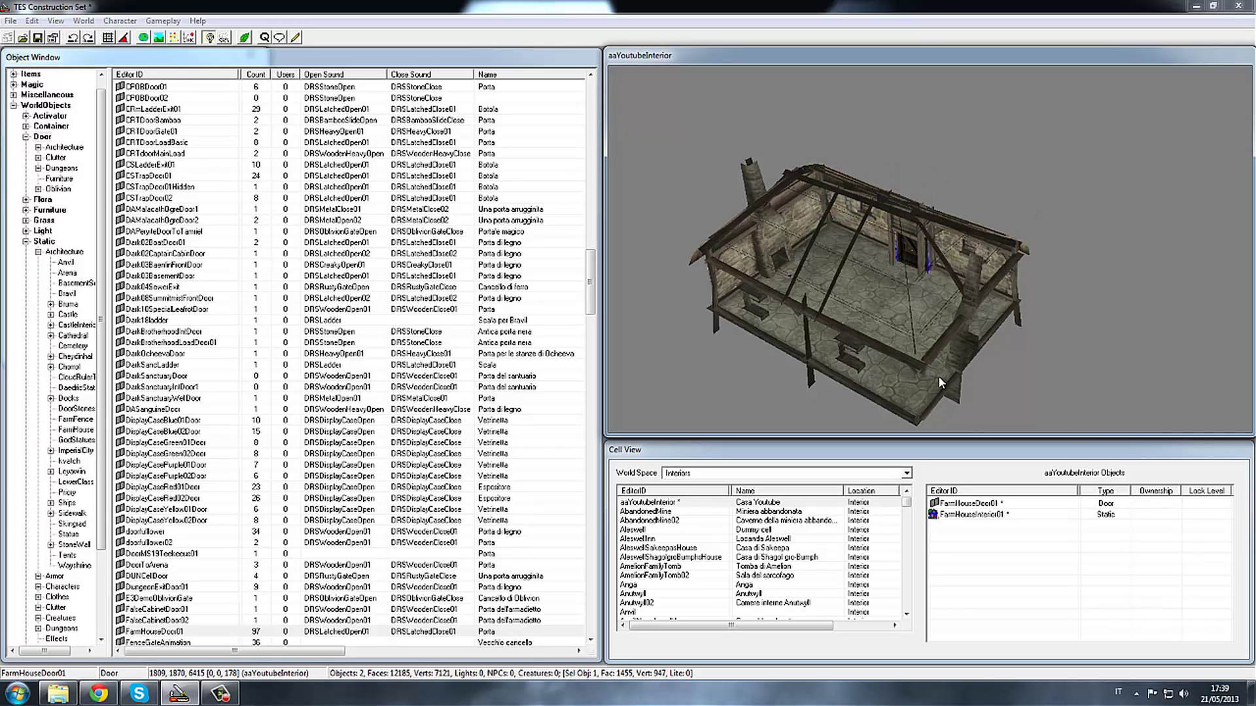
scroll(896, 286, "up", 5)
middle_click_drag(899, 286, 1056, 230, "shift")
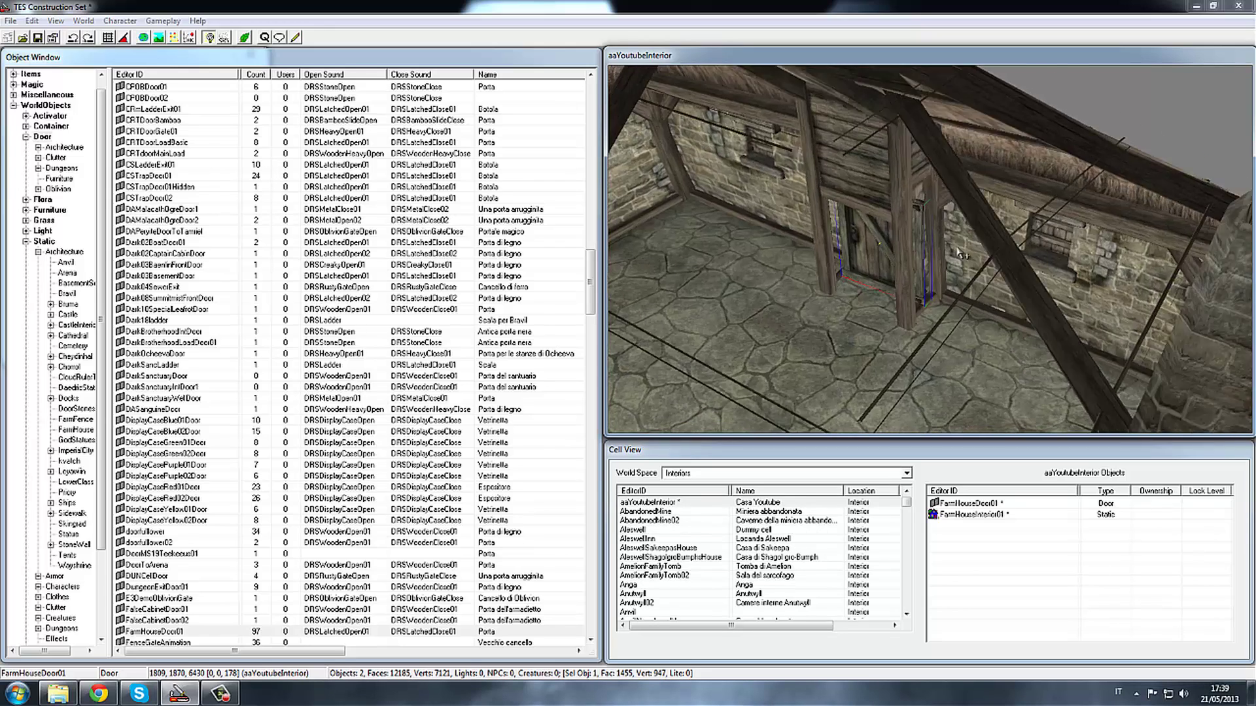
scroll(1053, 229, "up", 2)
scroll(878, 303, "up", 3)
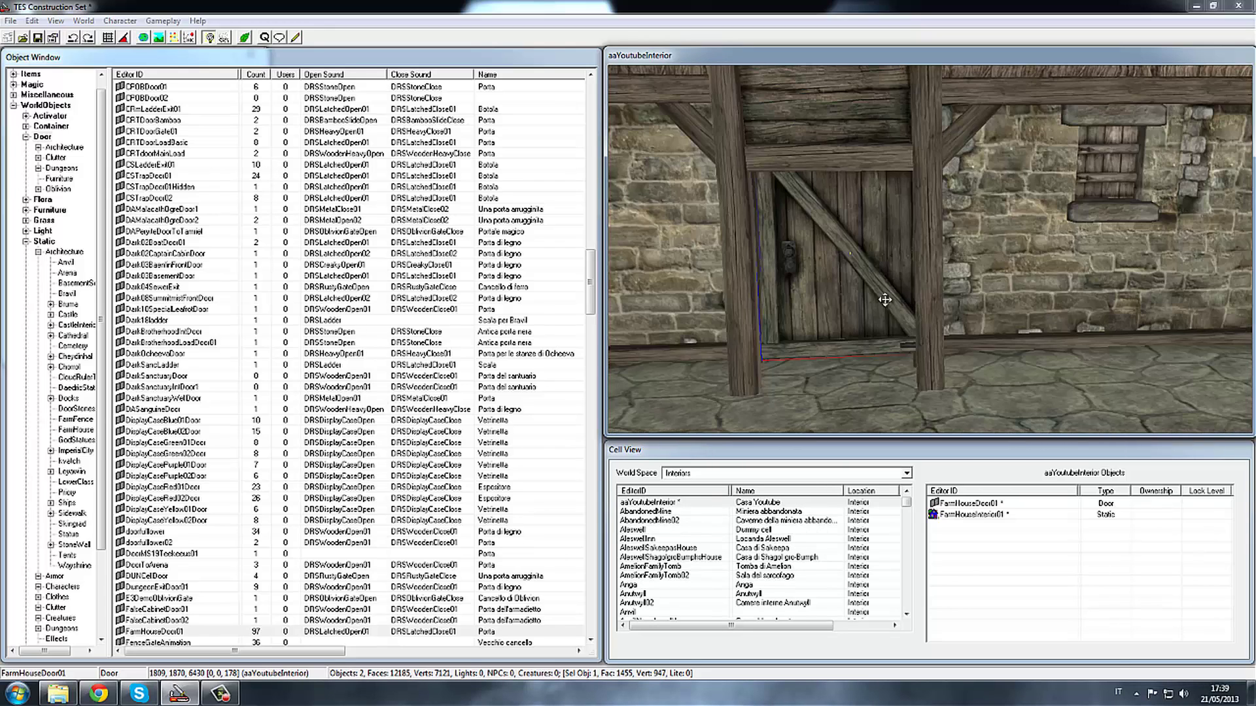
mouse_move(862, 359)
left_mouse_down()
mouse_move(915, 359)
mouse_move(820, 202)
mouse_move(814, 233)
left_mouse_up()
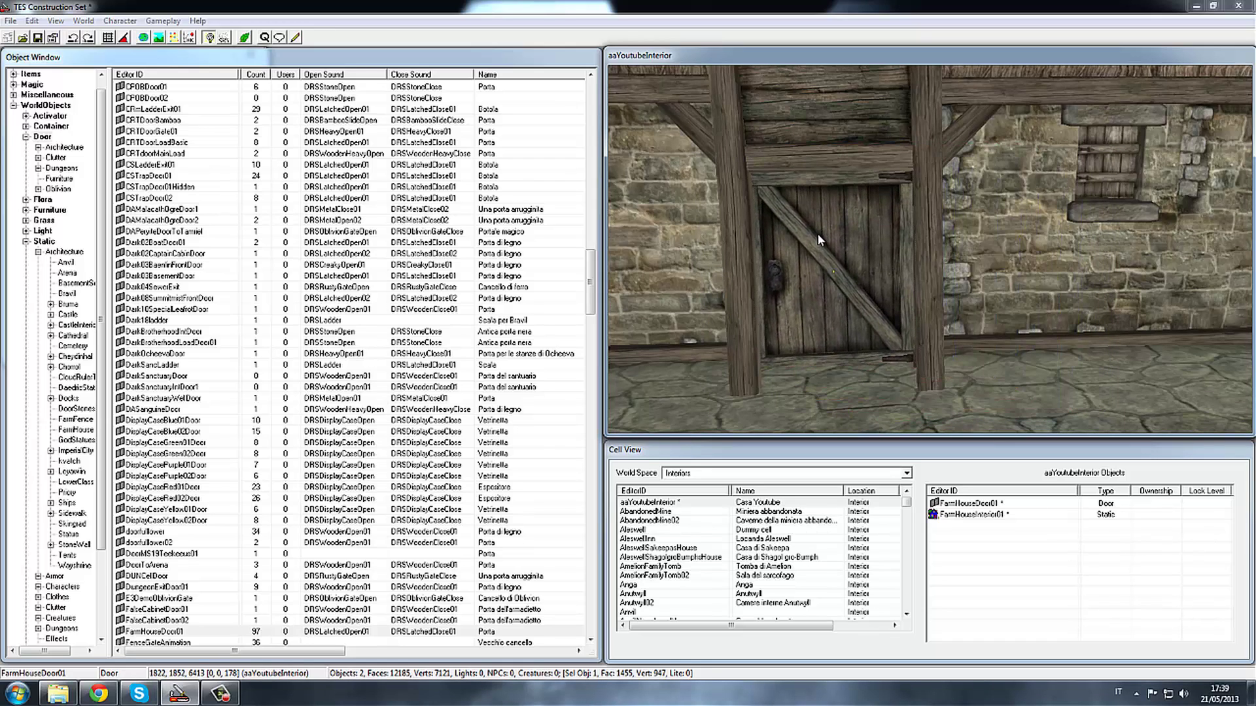
Step: Raise the door into its wooden frame and rotate it to 177.617 degrees to align
mouse_move(814, 233)
middle_mouse_down("shift")
mouse_move(929, 285)
mouse_move(916, 172)
mouse_move(701, 155)
mouse_move(1014, 193)
mouse_move(916, 96)
middle_mouse_up("shift")
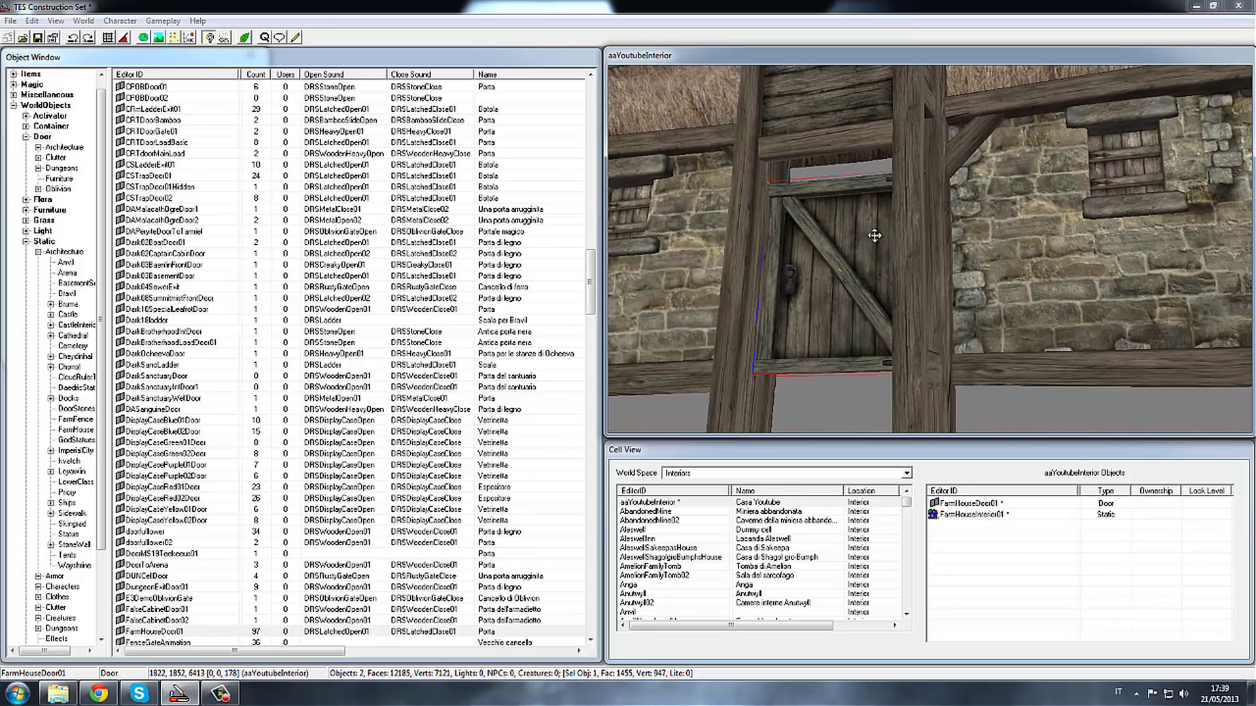
scroll(815, 256, "up", 3)
left_click_drag(772, 288, 744, 333)
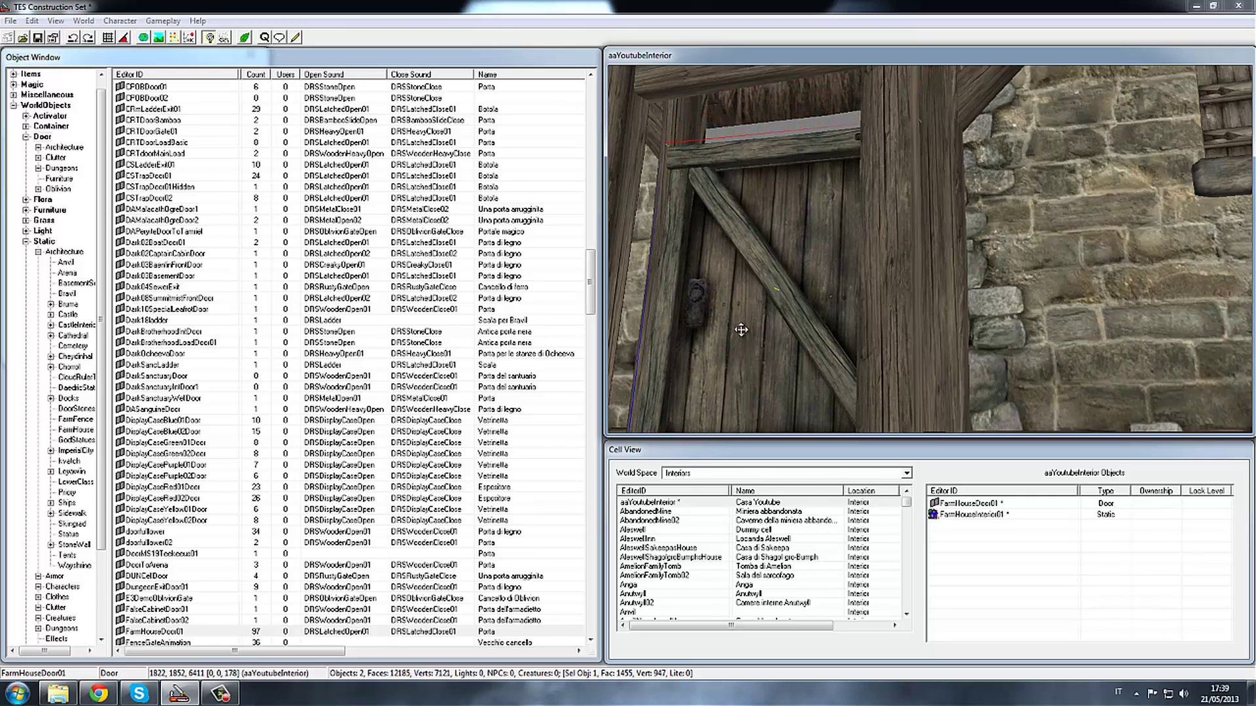
mouse_move(773, 309)
middle_mouse_down("shift")
mouse_move(848, 403)
mouse_move(1074, 255)
mouse_move(667, 288)
mouse_move(1105, 254)
middle_mouse_up("shift")
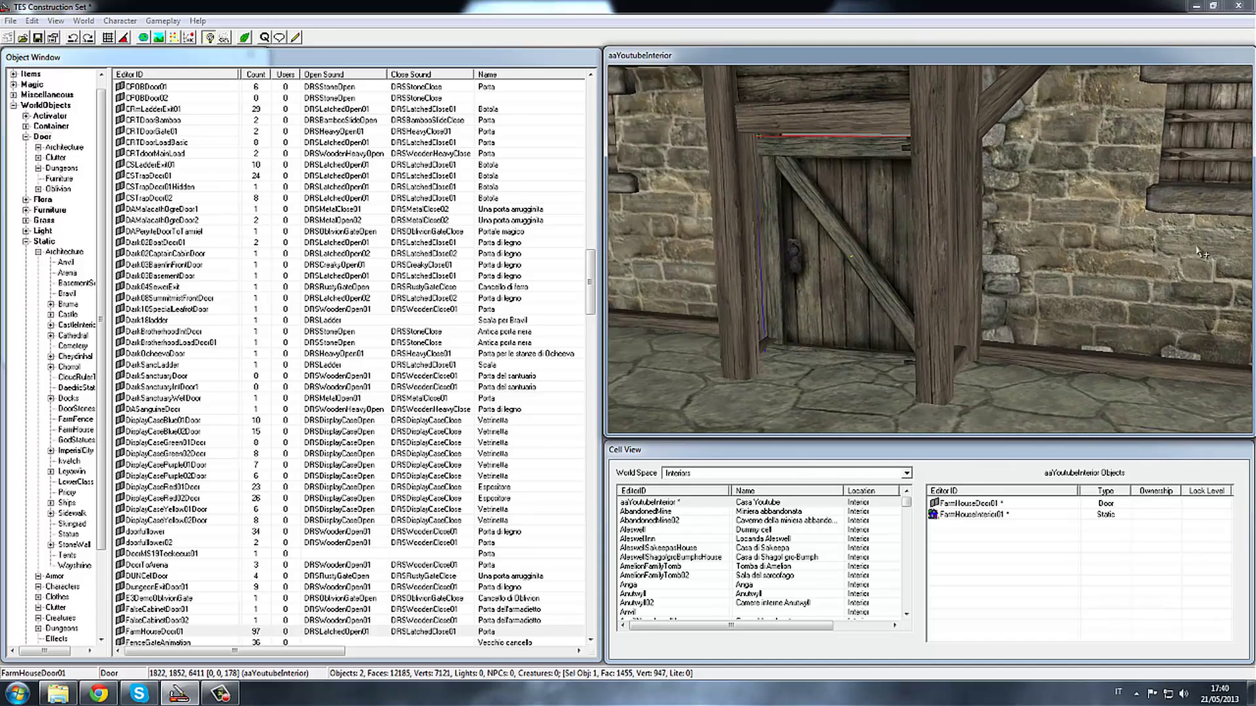
mouse_move(841, 260)
left_mouse_down()
mouse_move(878, 484)
mouse_move(873, 443)
left_mouse_up()
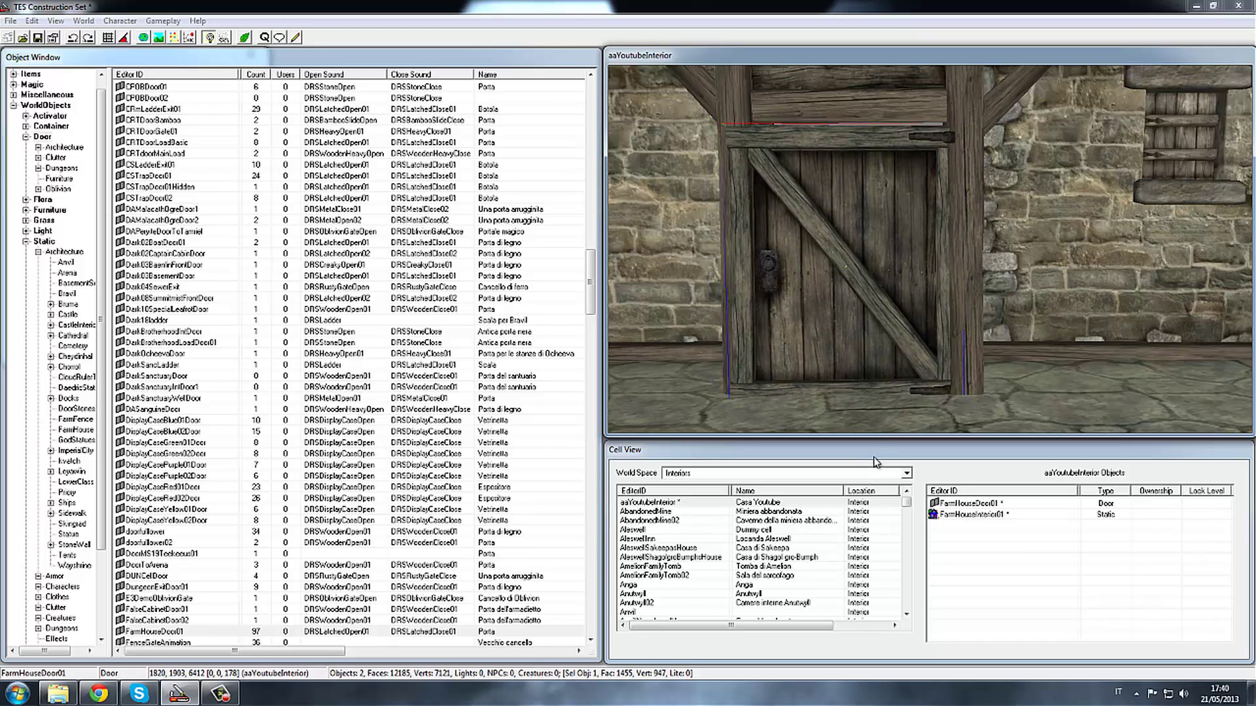
left_click_drag(870, 299, 878, 298)
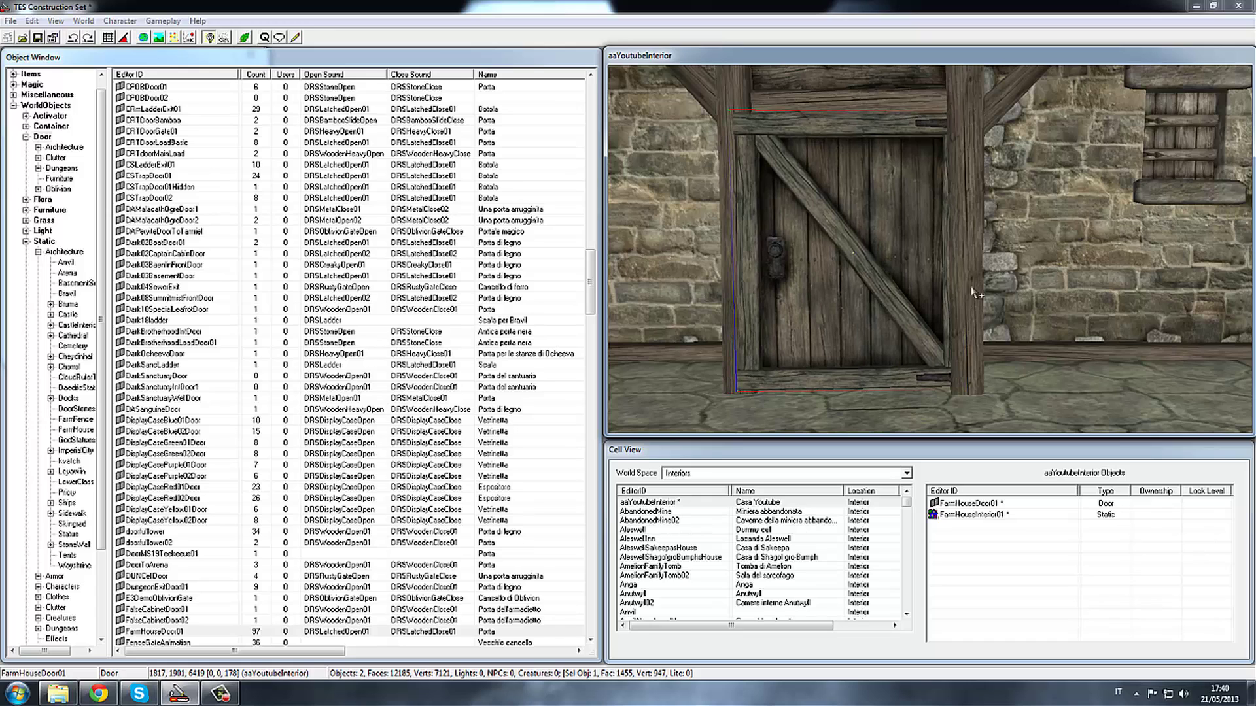
right_click_drag(977, 293, 903, 297)
Step: Open the exterior FarmHouseDoor01 reference dialog at X 4692.8870, Y -4137.2852, Z 6266.7861, centred on screen
double_click(881, 291)
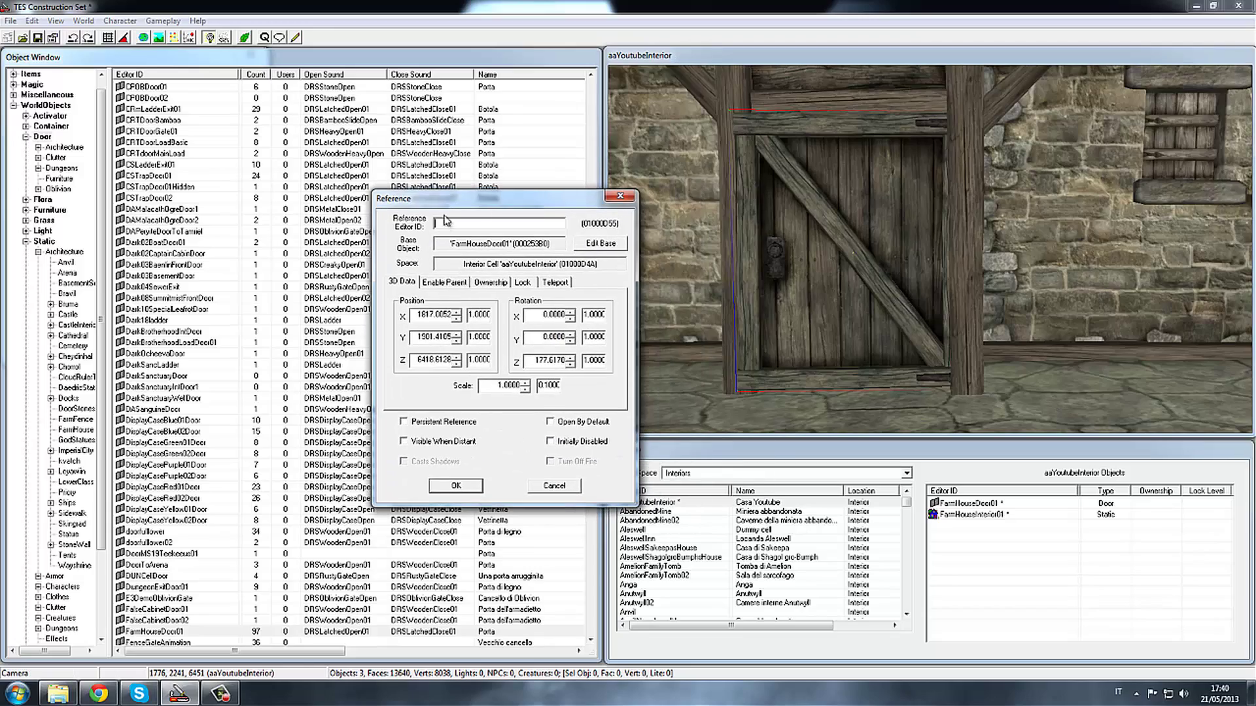
left_click(620, 196)
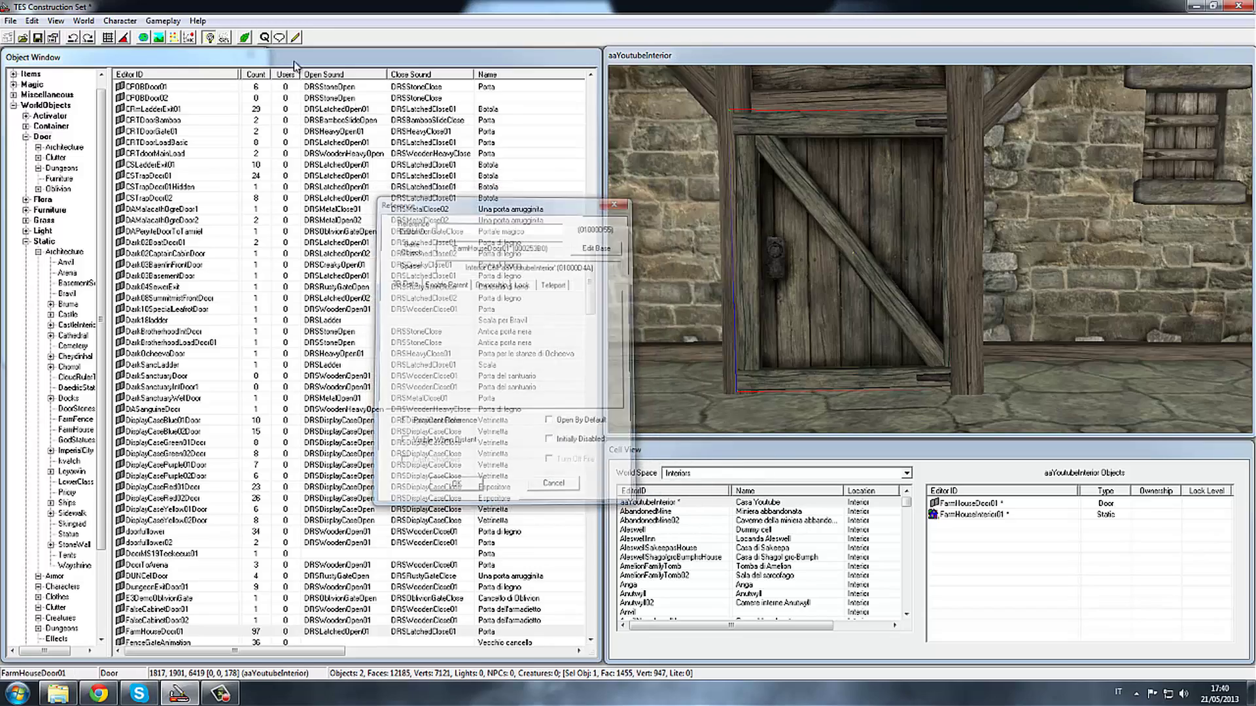
double_click(151, 57)
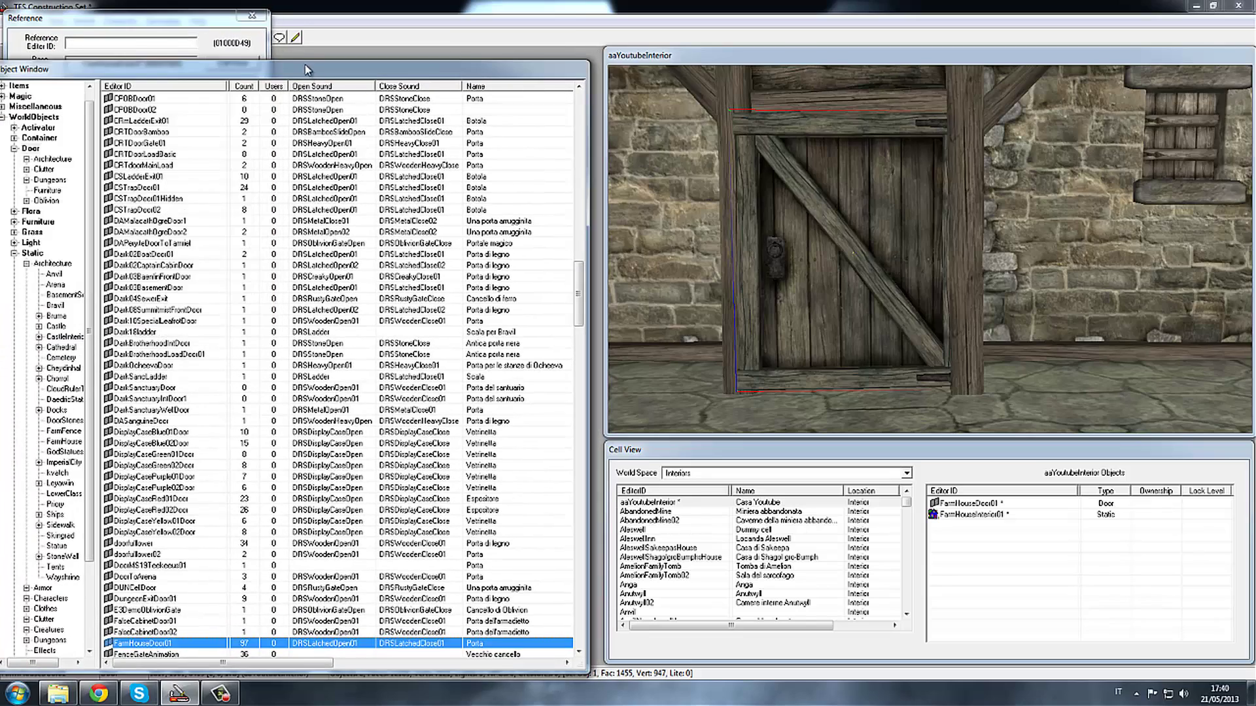
left_click_drag(205, 23, 412, 131)
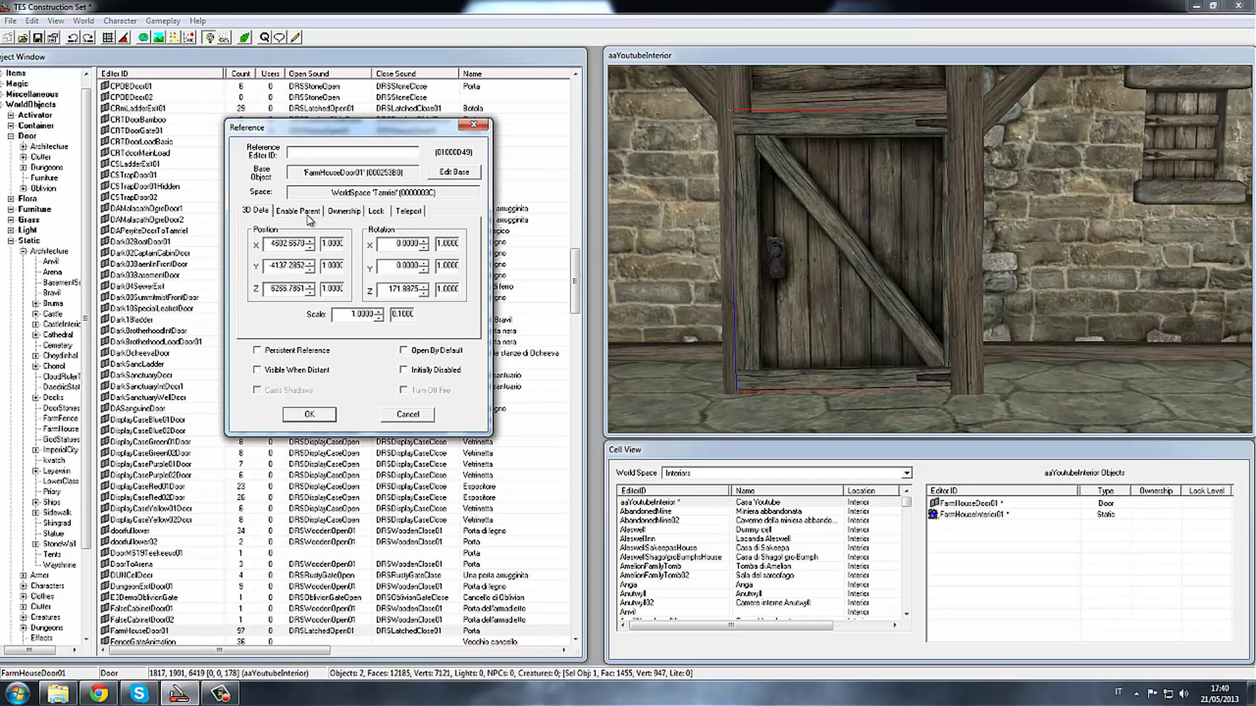
Step: Review the door's ownership and lock options, leaving it unlocked with key NONE
left_click(344, 212)
left_click(350, 250)
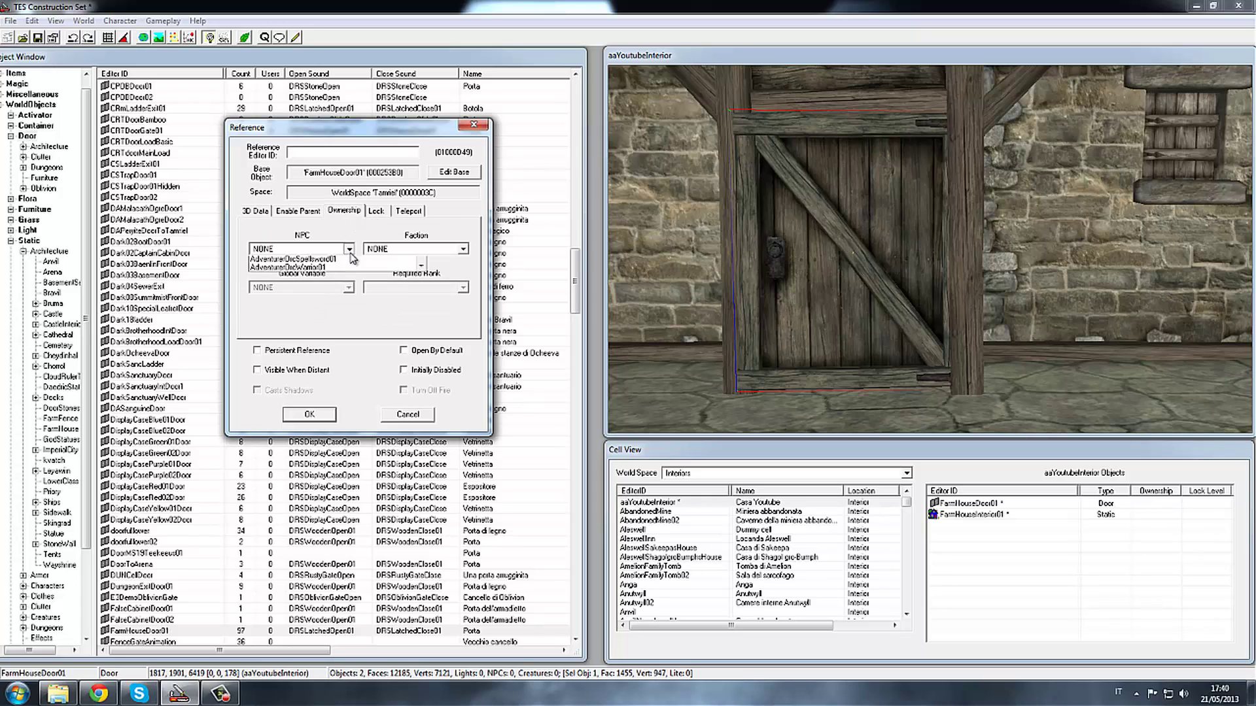
left_click(376, 211)
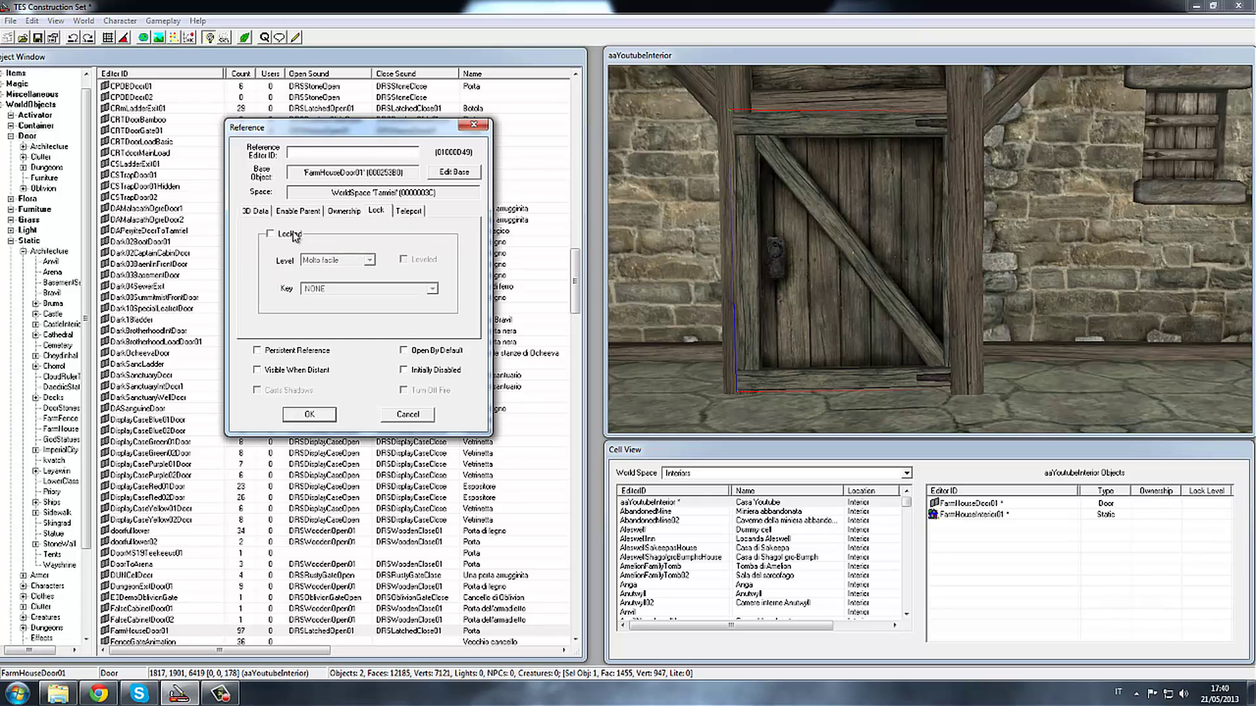
left_click(270, 235)
left_click(369, 261)
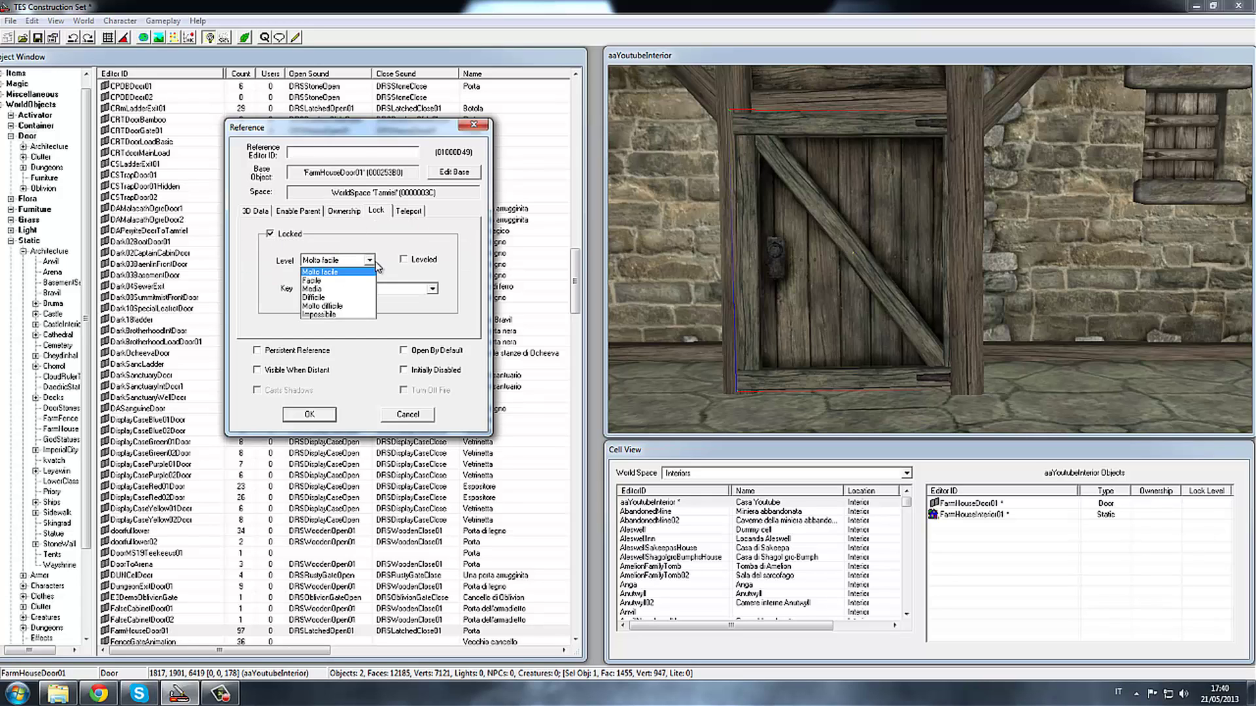
left_click(369, 261)
left_click(412, 262)
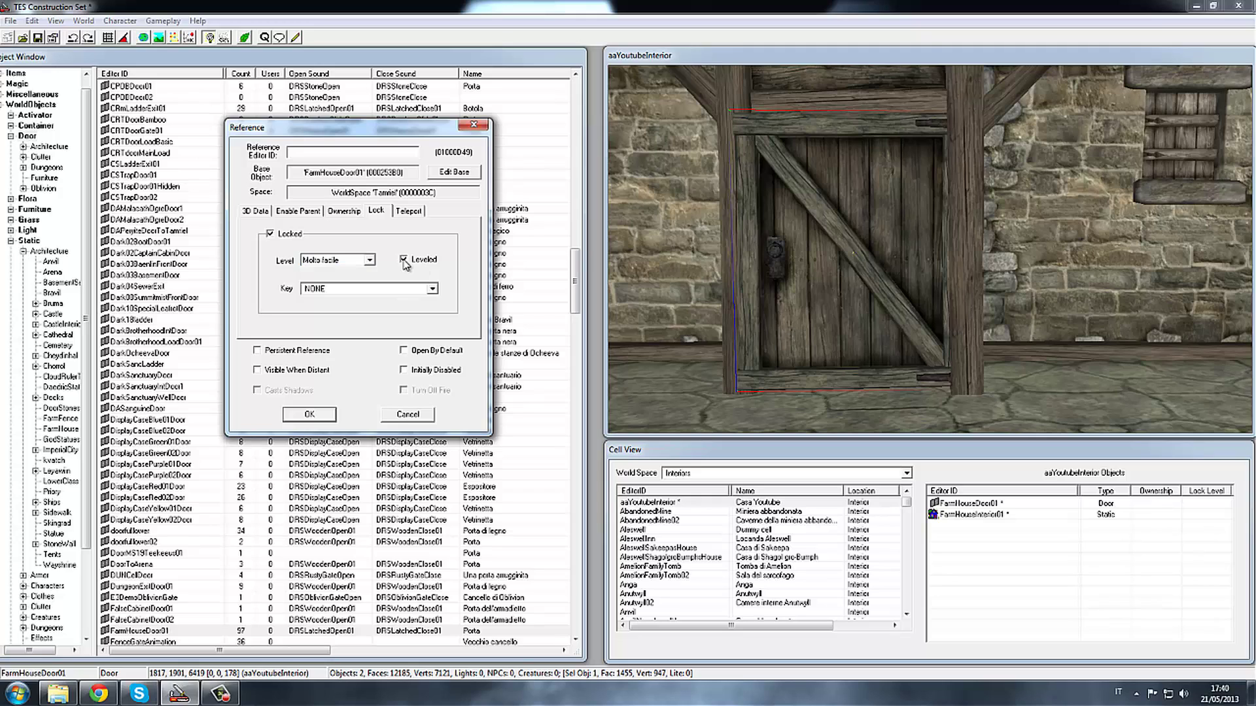
left_click(432, 289)
left_click(431, 292)
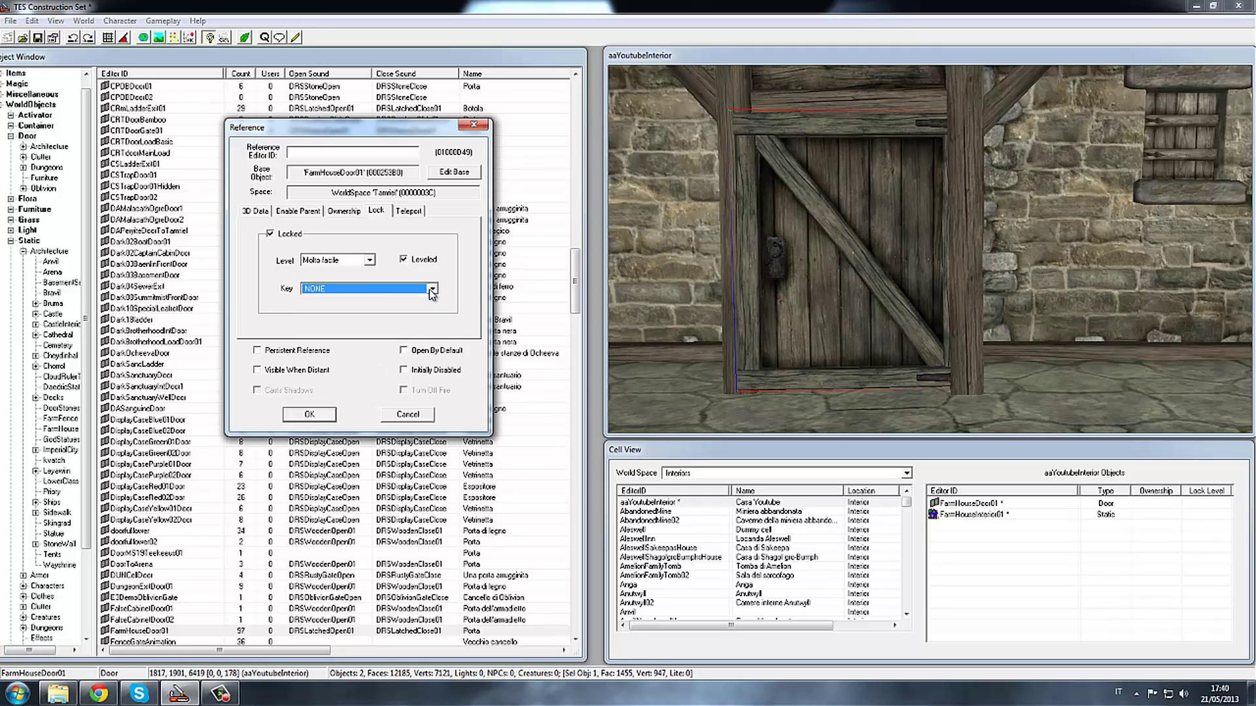
left_click(401, 260)
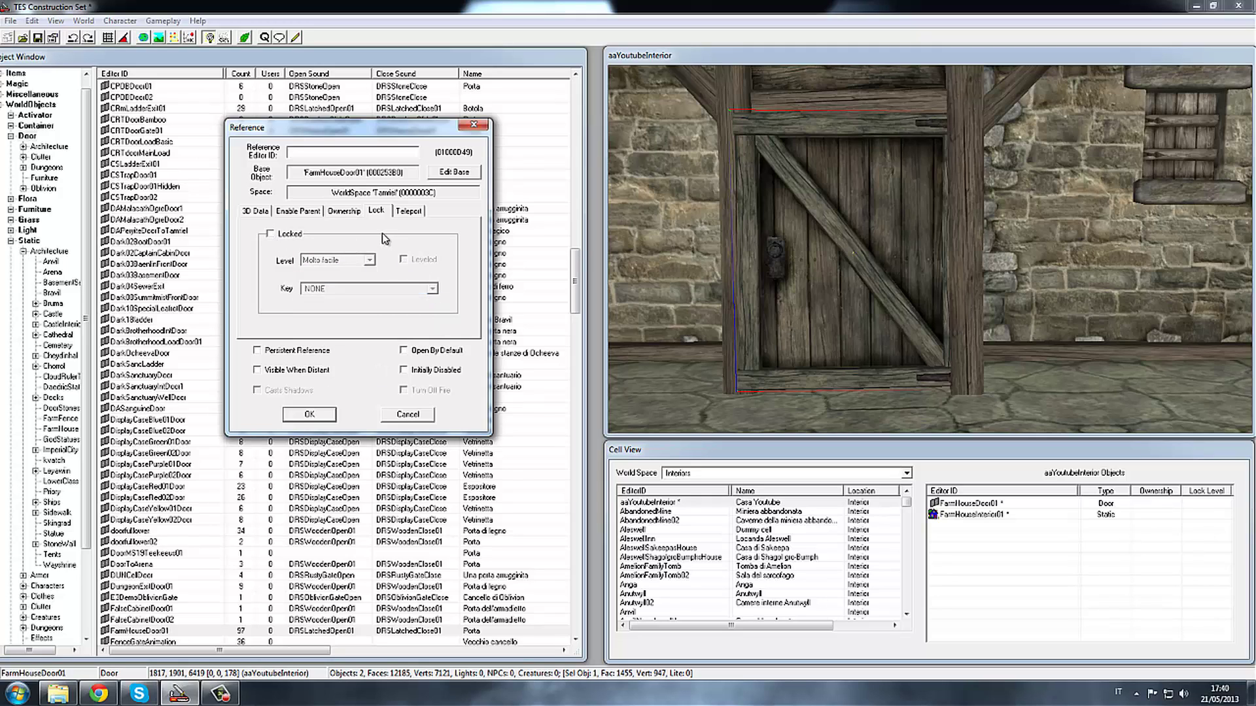
Step: Enable Teleport and link it to the FarmHouseDoor01 door inside aaYoutubeInterior
left_click(404, 213)
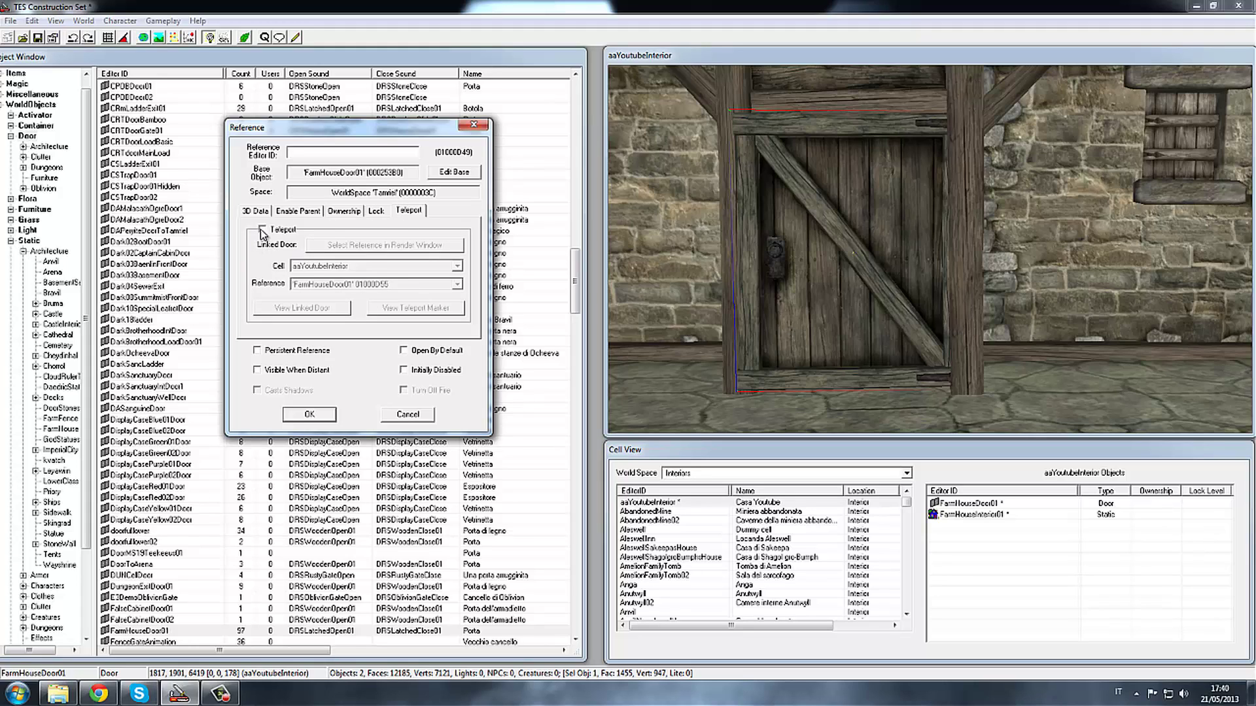
left_click(261, 231)
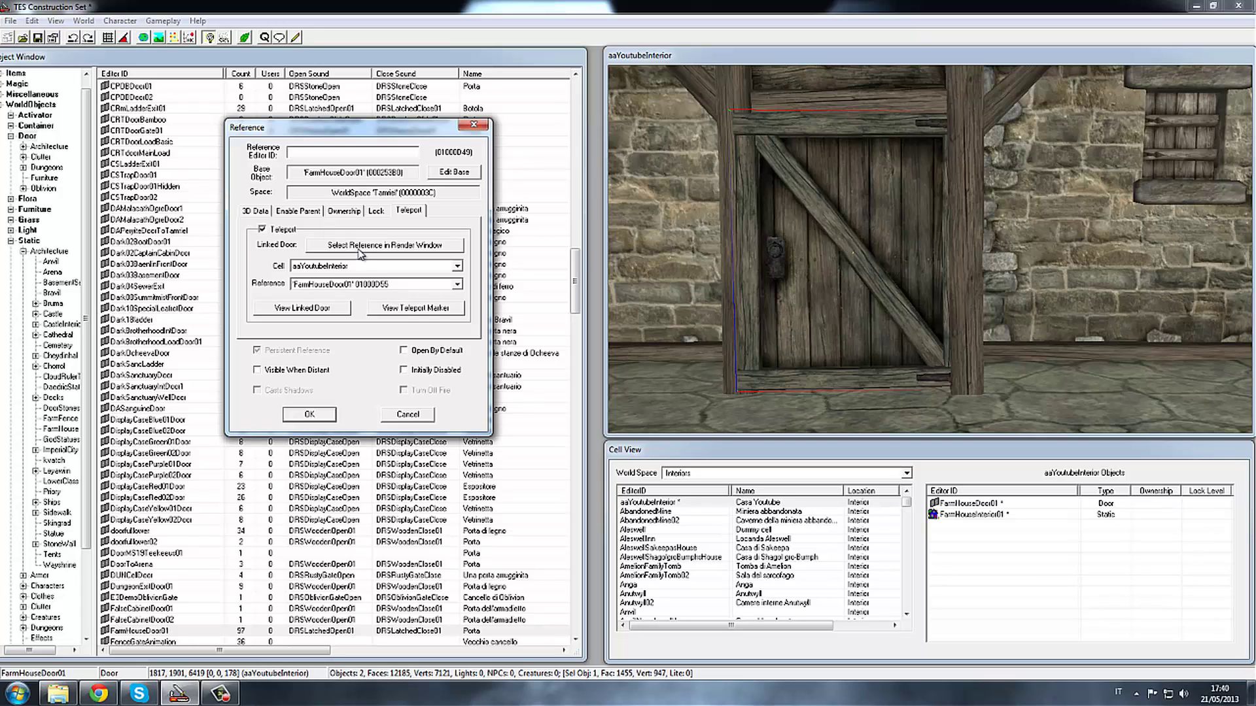
left_click(359, 247)
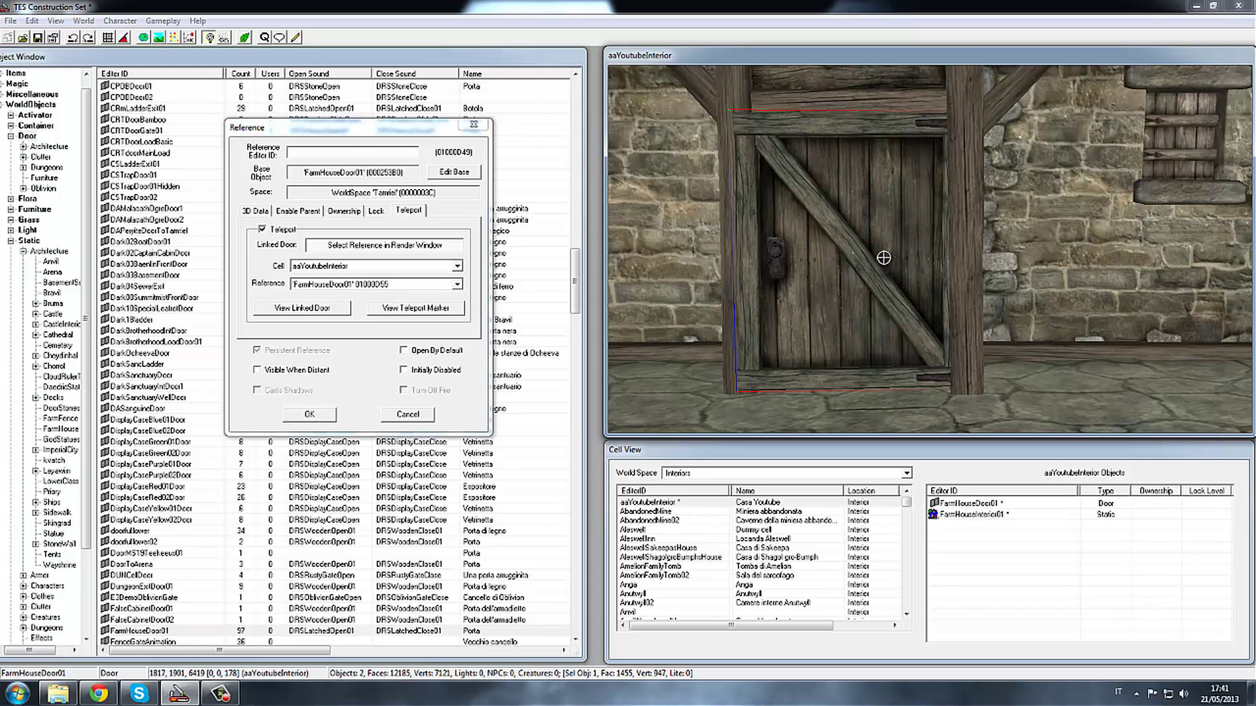
left_click(882, 257)
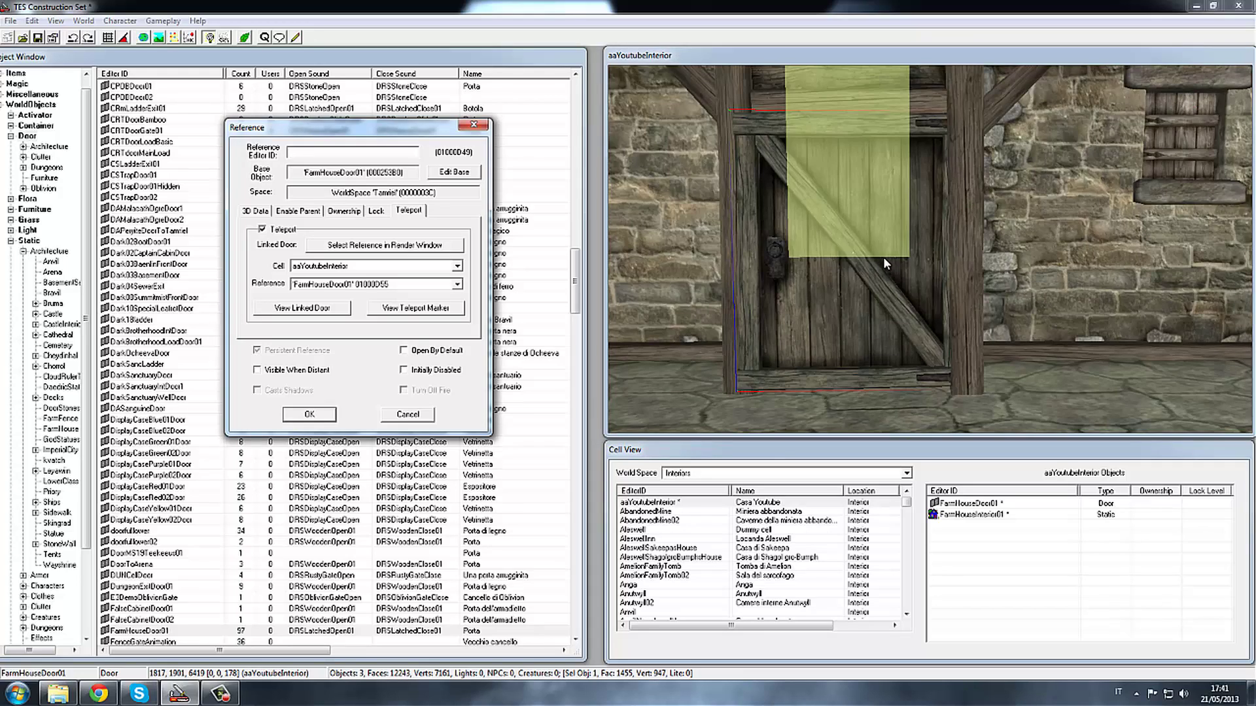
Step: Confirm the link, then position and rotate the interior door marker on the floor inside the room
left_click(328, 418)
left_click_drag(862, 210, 979, 322)
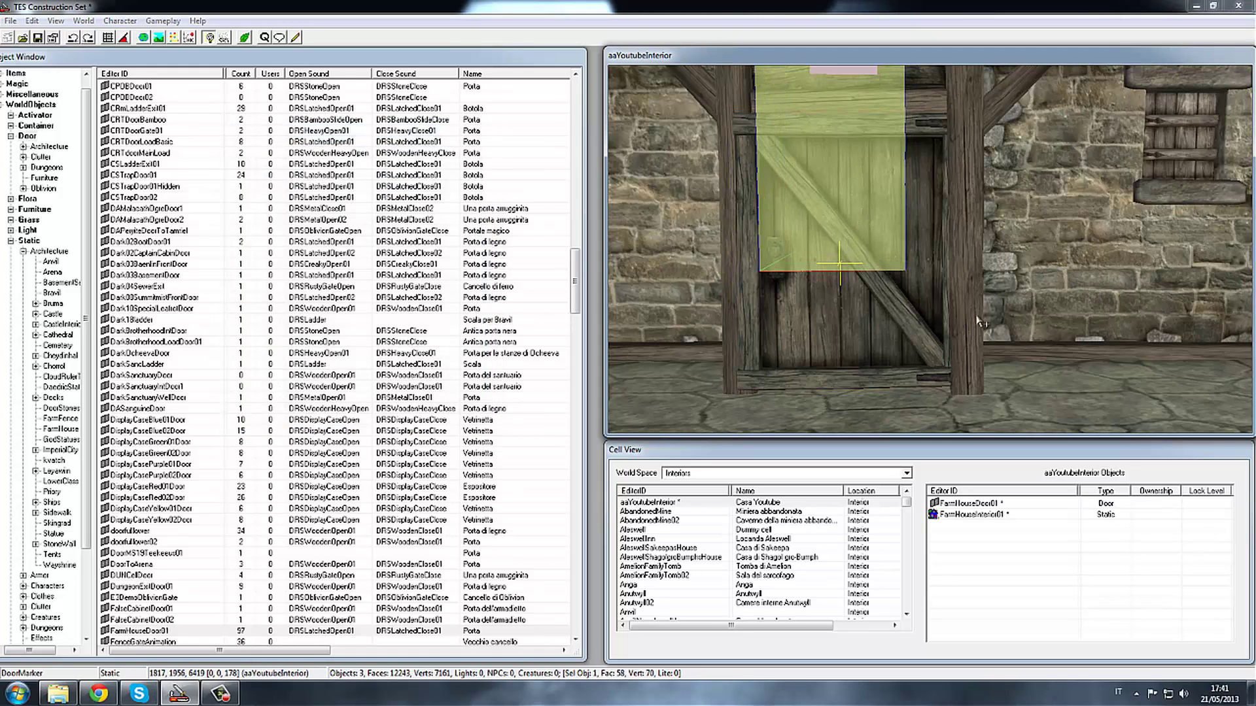
mouse_move(979, 322)
right_mouse_down()
mouse_move(978, 269)
mouse_move(936, 248)
right_mouse_up()
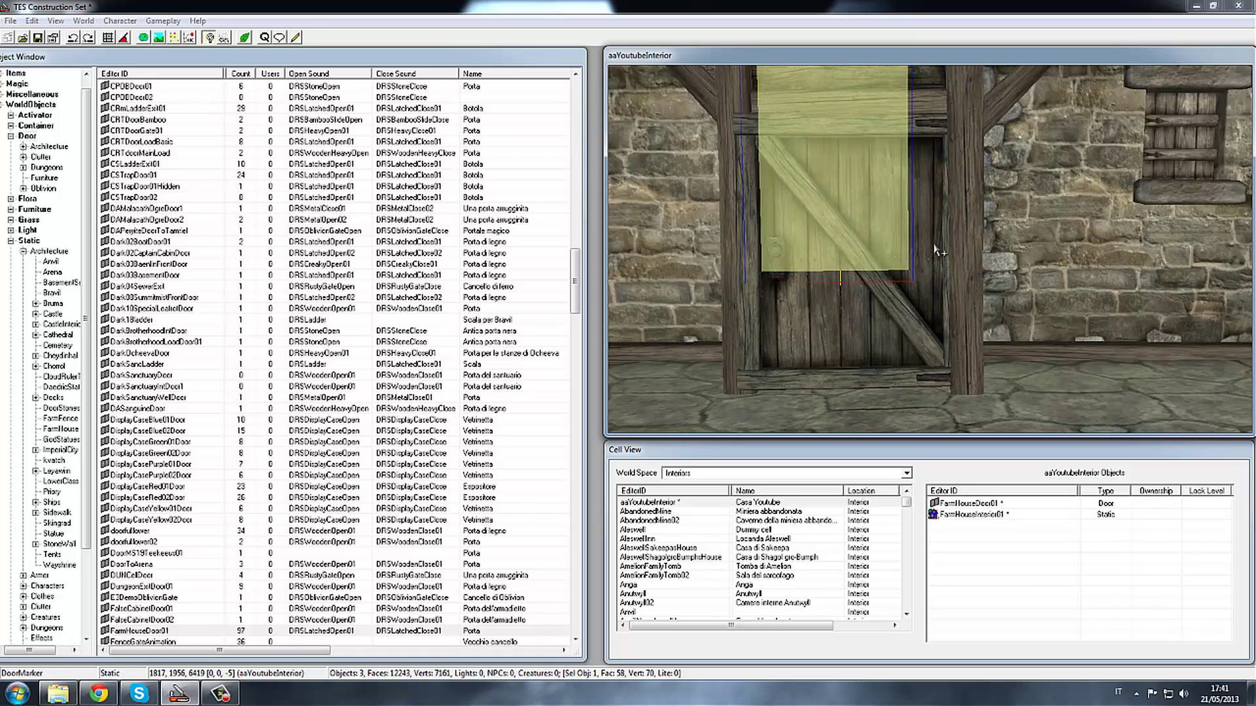
mouse_move(935, 249)
middle_mouse_down("shift")
mouse_move(910, 209)
mouse_move(842, 160)
middle_mouse_up("shift")
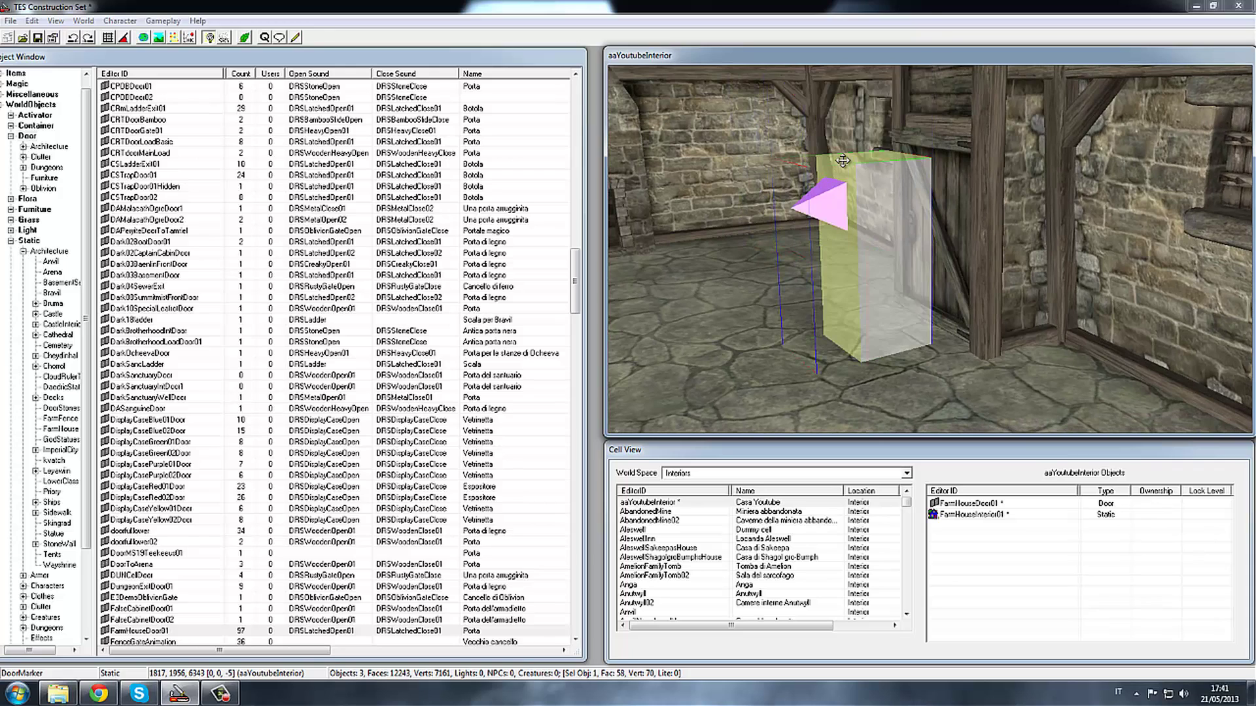
mouse_move(890, 249)
left_mouse_down()
mouse_move(878, 250)
mouse_move(1230, 128)
left_mouse_up()
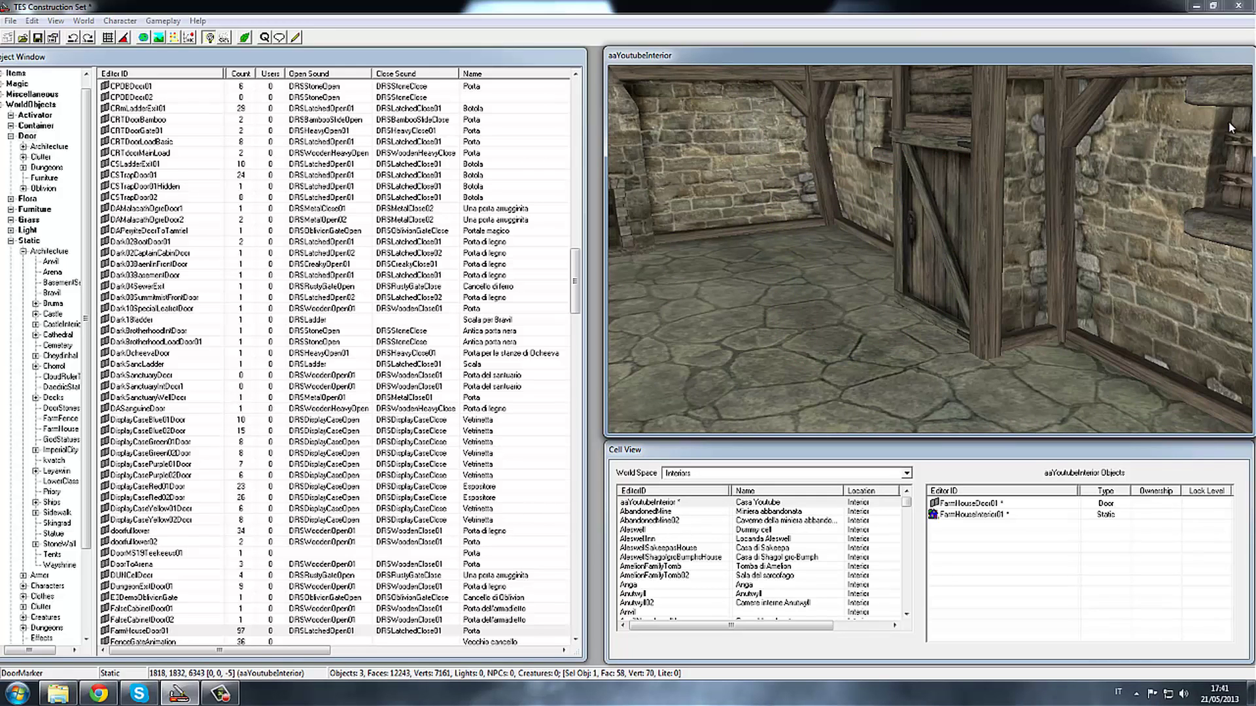
left_click_drag(1199, 168, 747, 269)
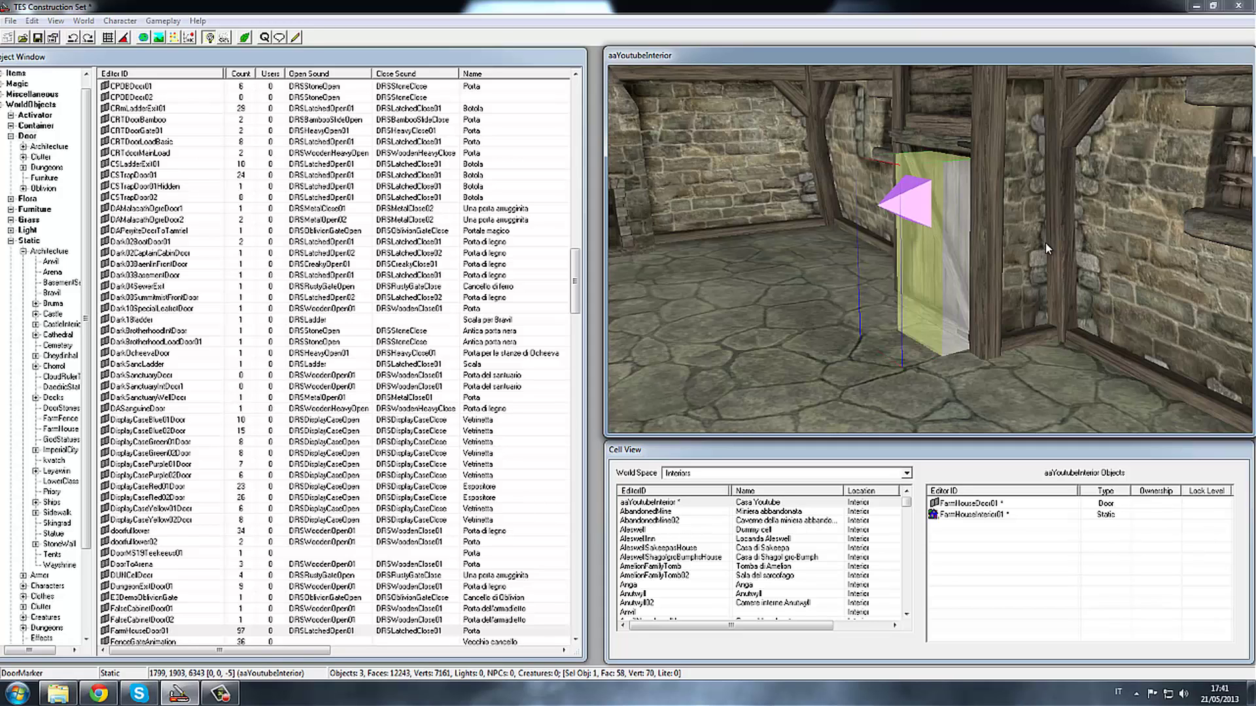
key("f")
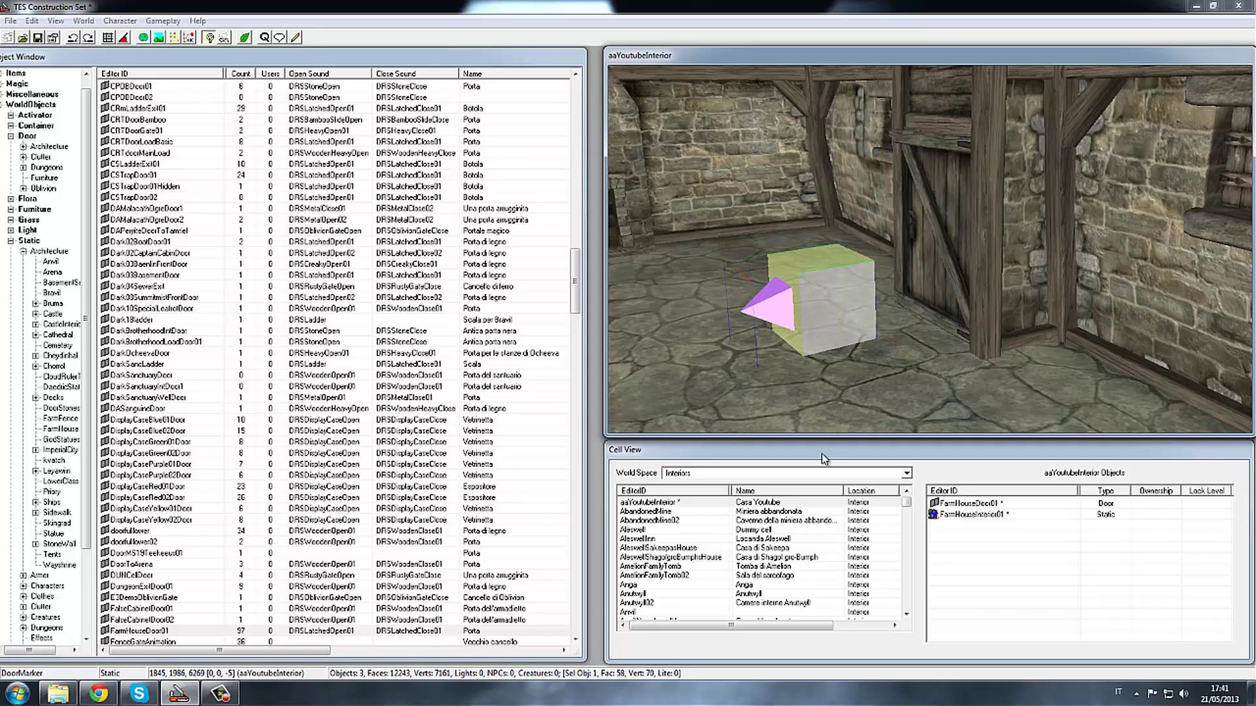
mouse_move(828, 445)
left_mouse_down()
mouse_move(860, 259)
mouse_move(847, 292)
left_mouse_up()
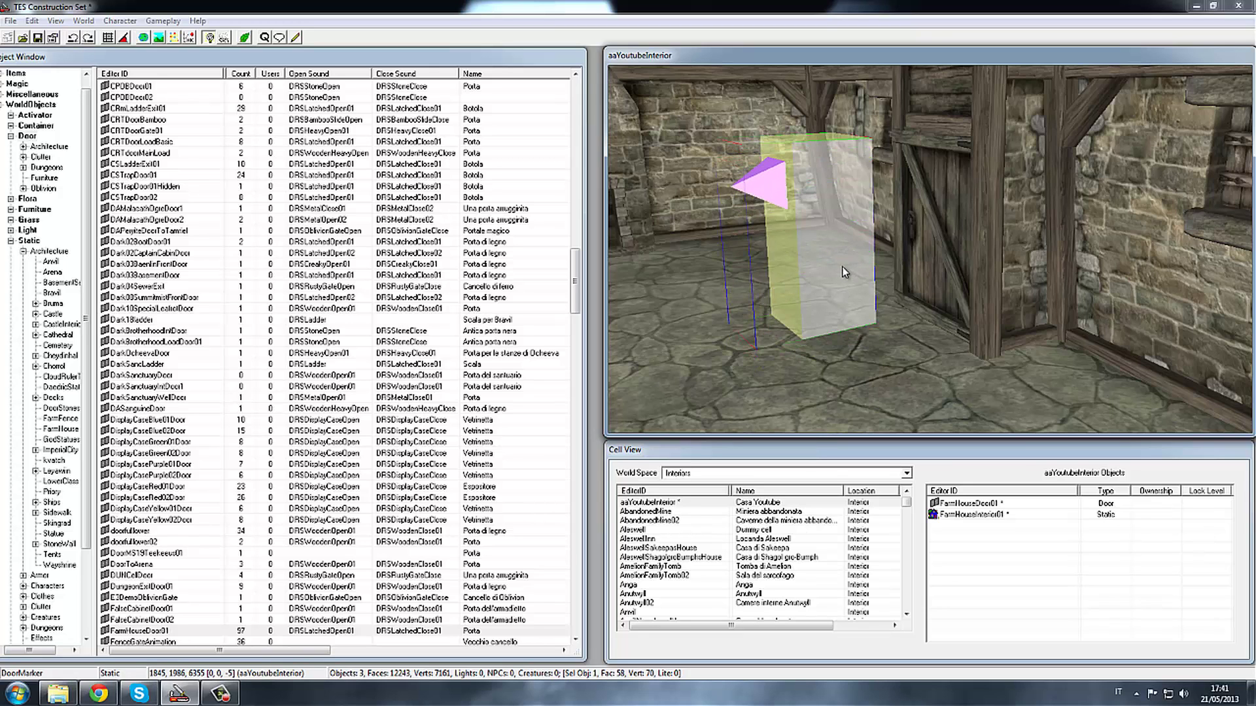
key("c")
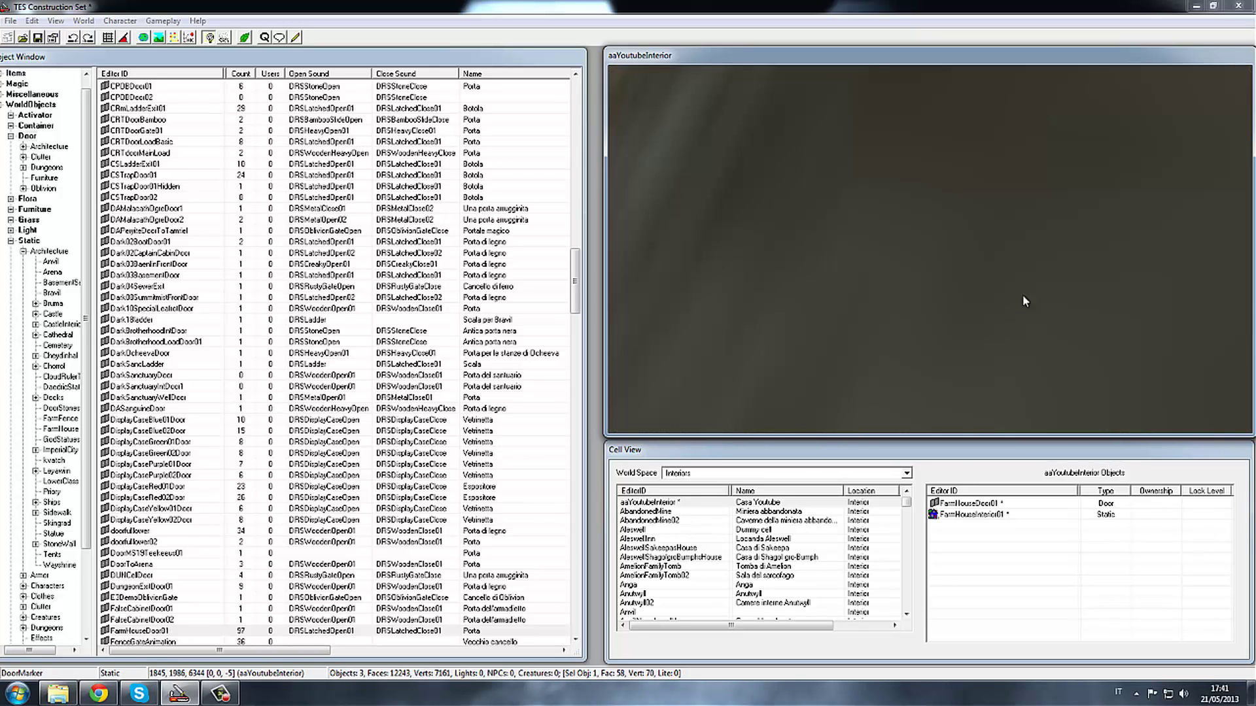
left_click_drag(879, 338, 924, 319)
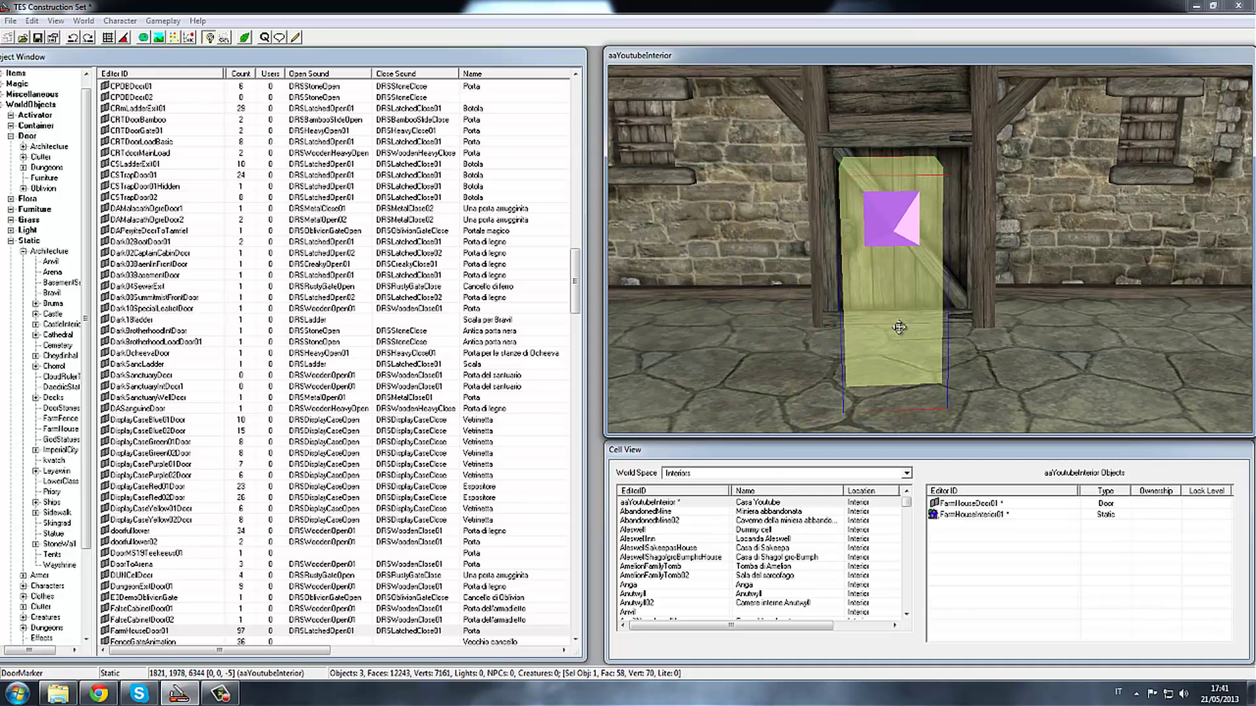
left_click_drag(898, 327, 870, 247)
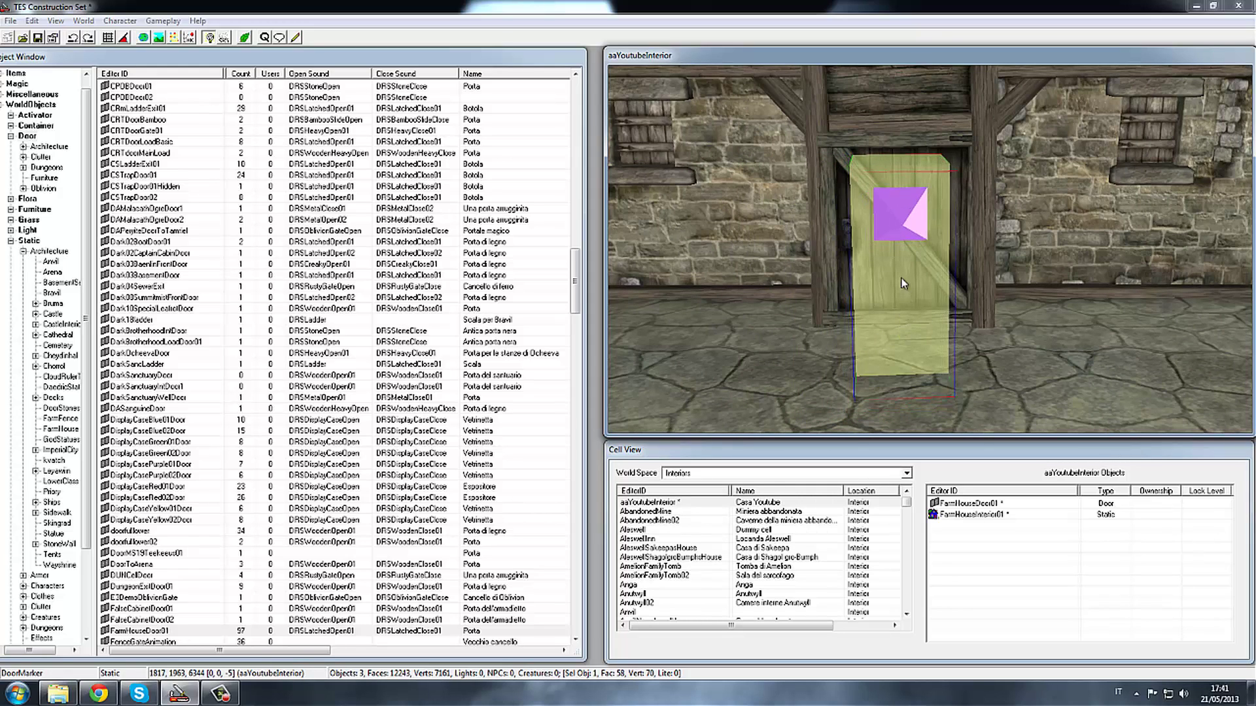
mouse_move(870, 252)
middle_mouse_down("shift")
mouse_move(934, 355)
mouse_move(926, 330)
middle_mouse_up("shift")
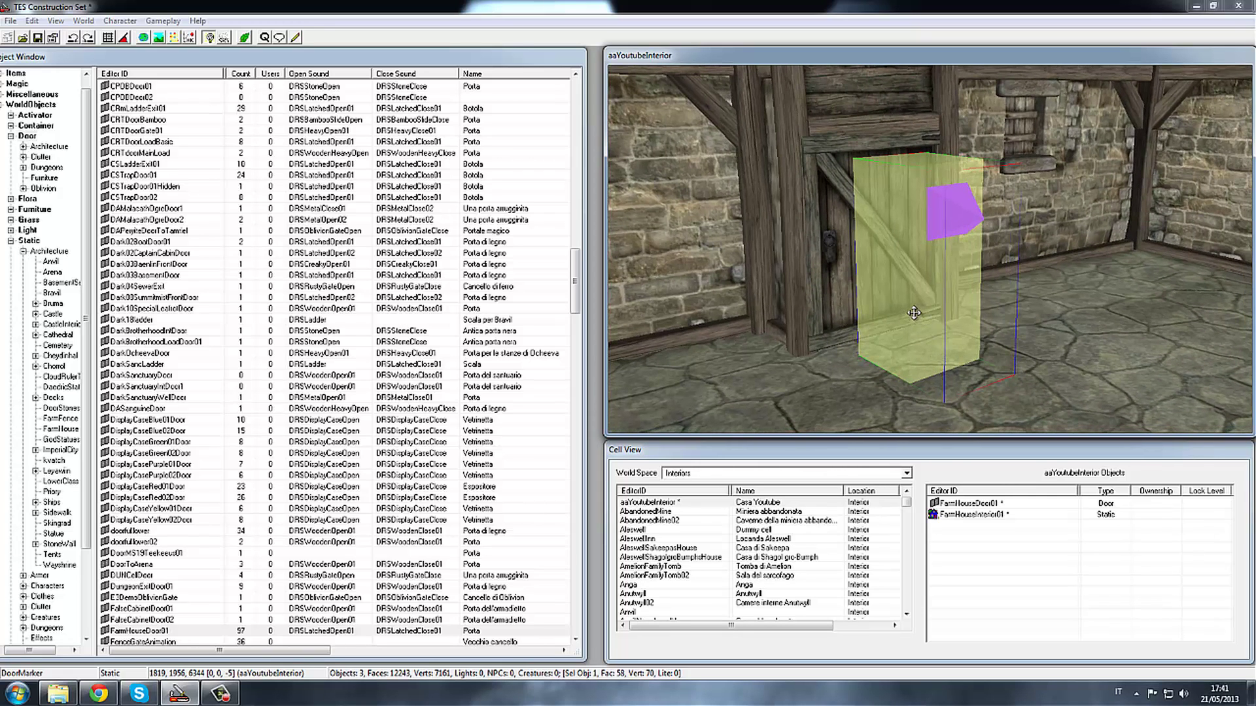
Step: Jump to the exterior door and set its marker on the threshold, facing away from the house
double_click(913, 313)
left_click(662, 394)
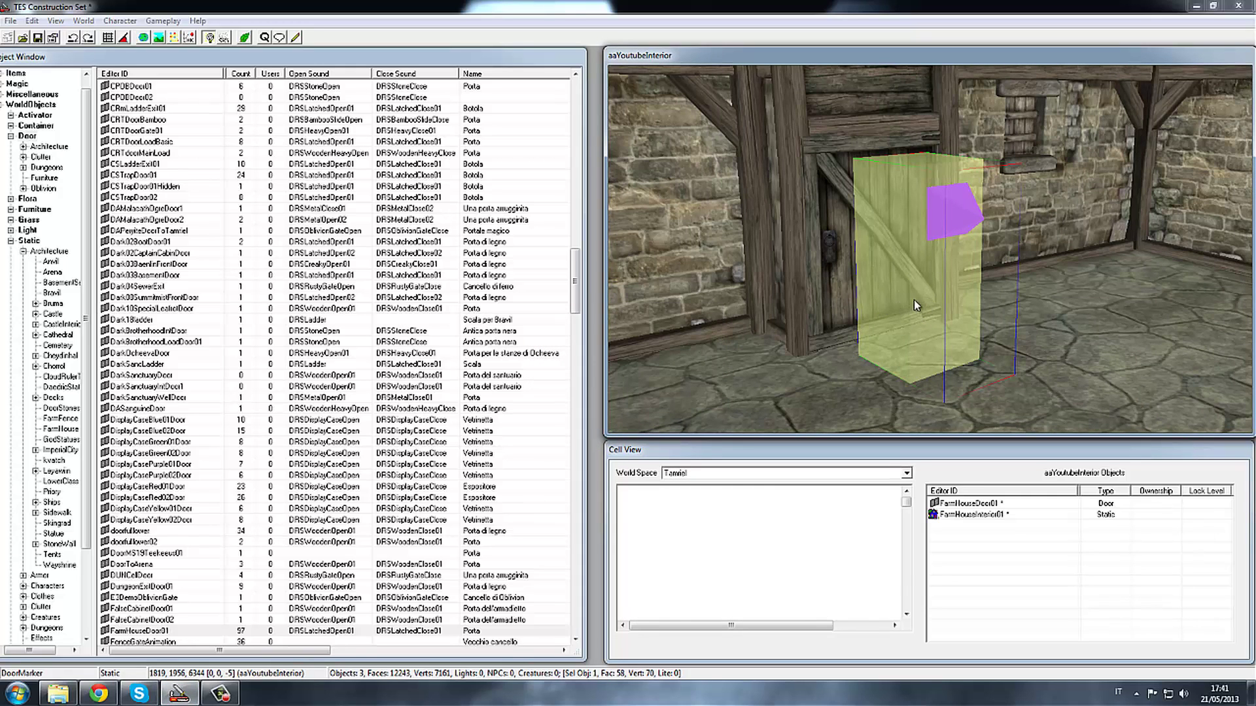
middle_click_drag(816, 276, 956, 196, "shift")
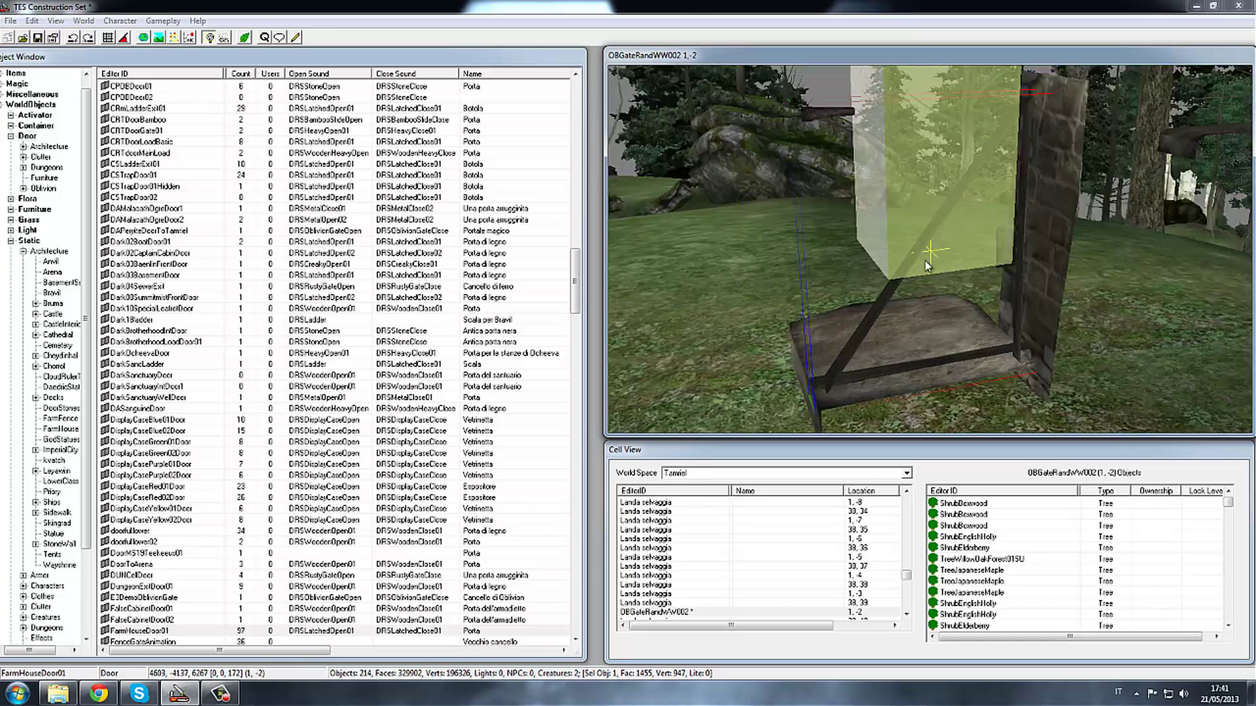
scroll(956, 196, "down", 2)
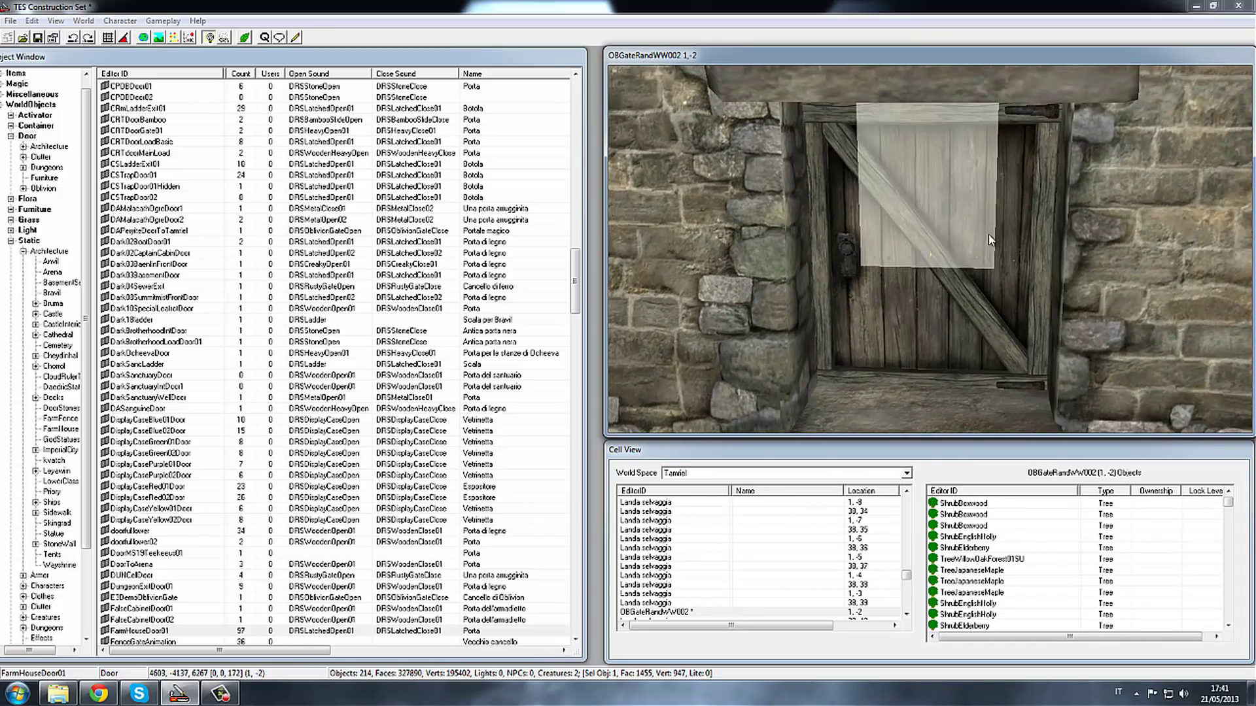
scroll(987, 234, "down", 5)
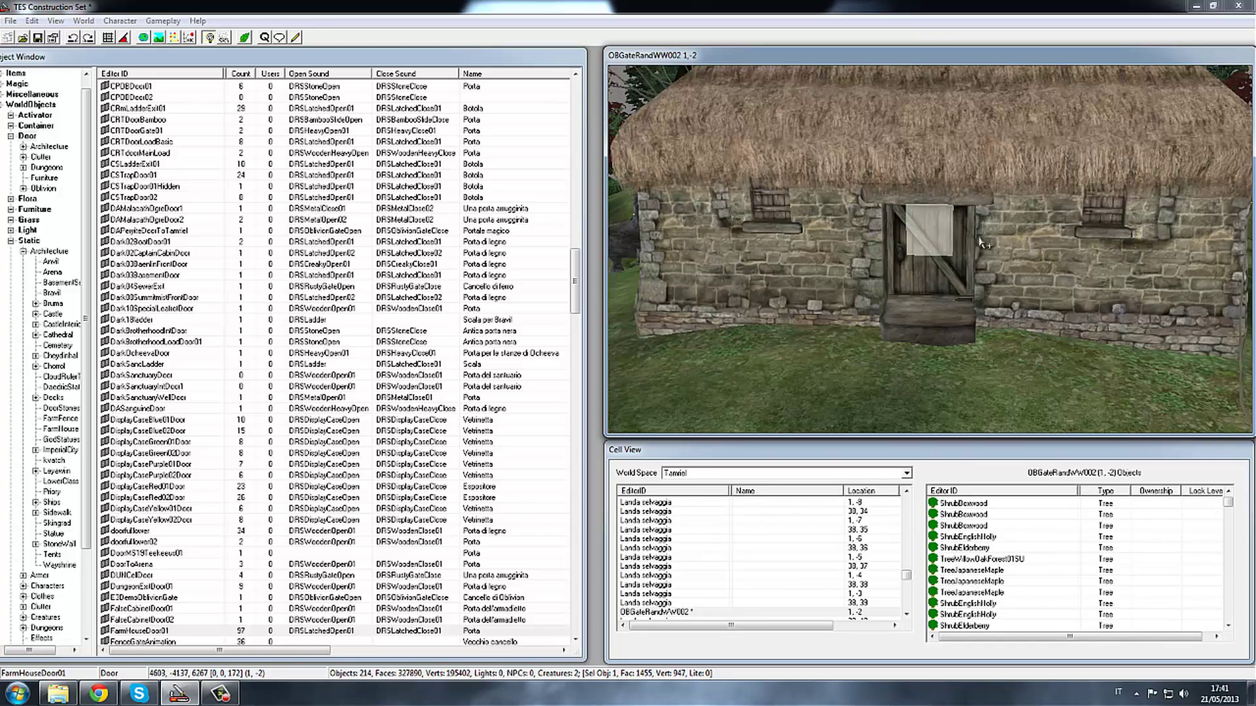
left_click(933, 229)
right_click_drag(938, 303, 773, 281)
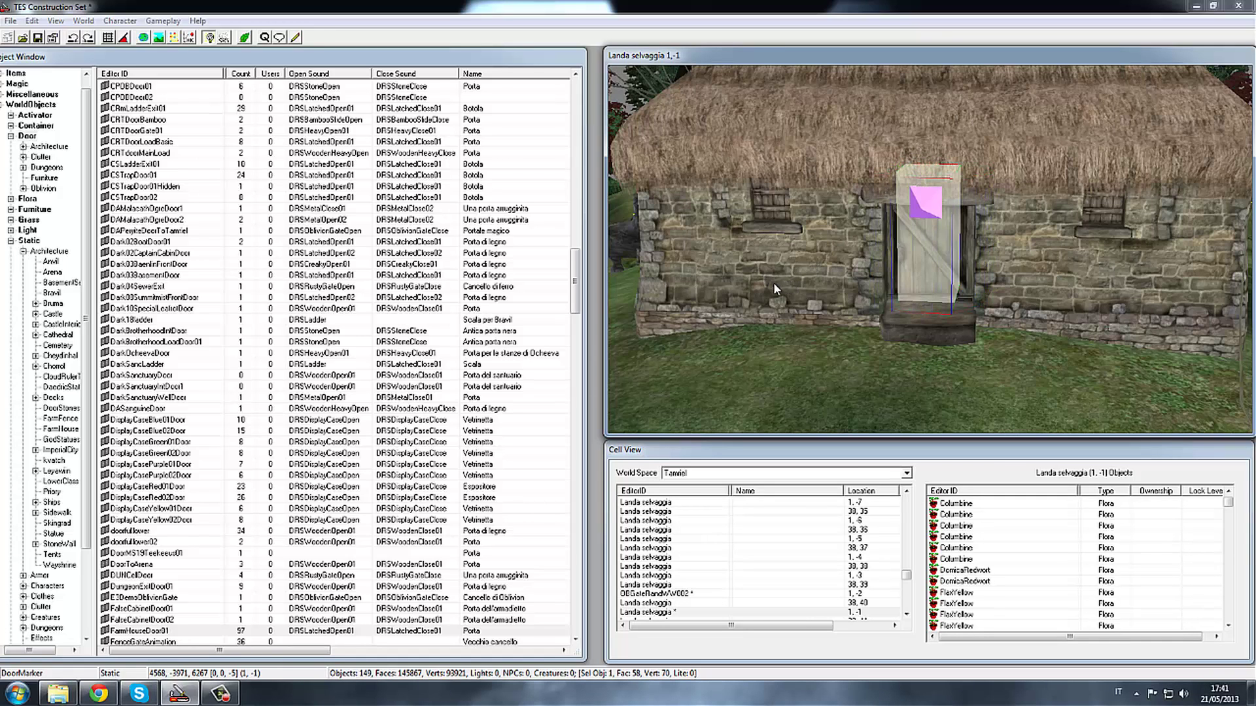
mouse_move(775, 282)
left_mouse_down()
mouse_move(921, 324)
mouse_move(913, 340)
left_mouse_up()
mouse_move(913, 339)
middle_mouse_down("shift")
mouse_move(703, 370)
mouse_move(1031, 376)
middle_mouse_up("shift")
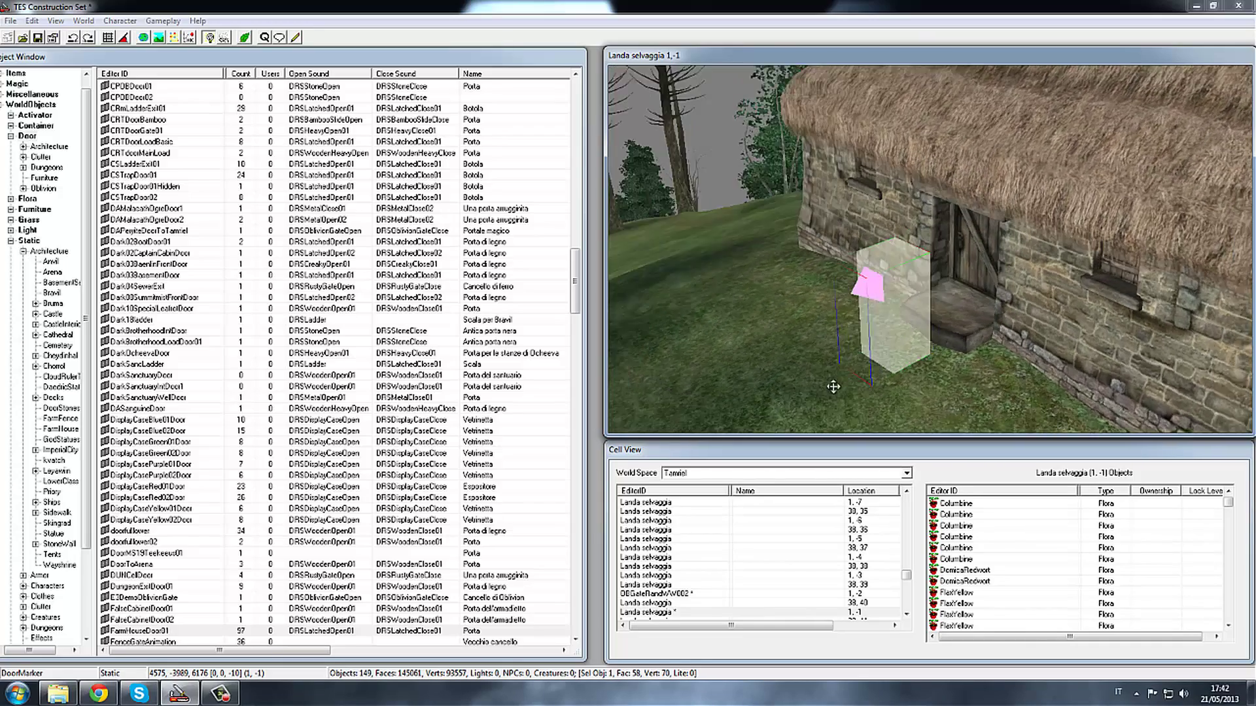
left_click(1024, 375)
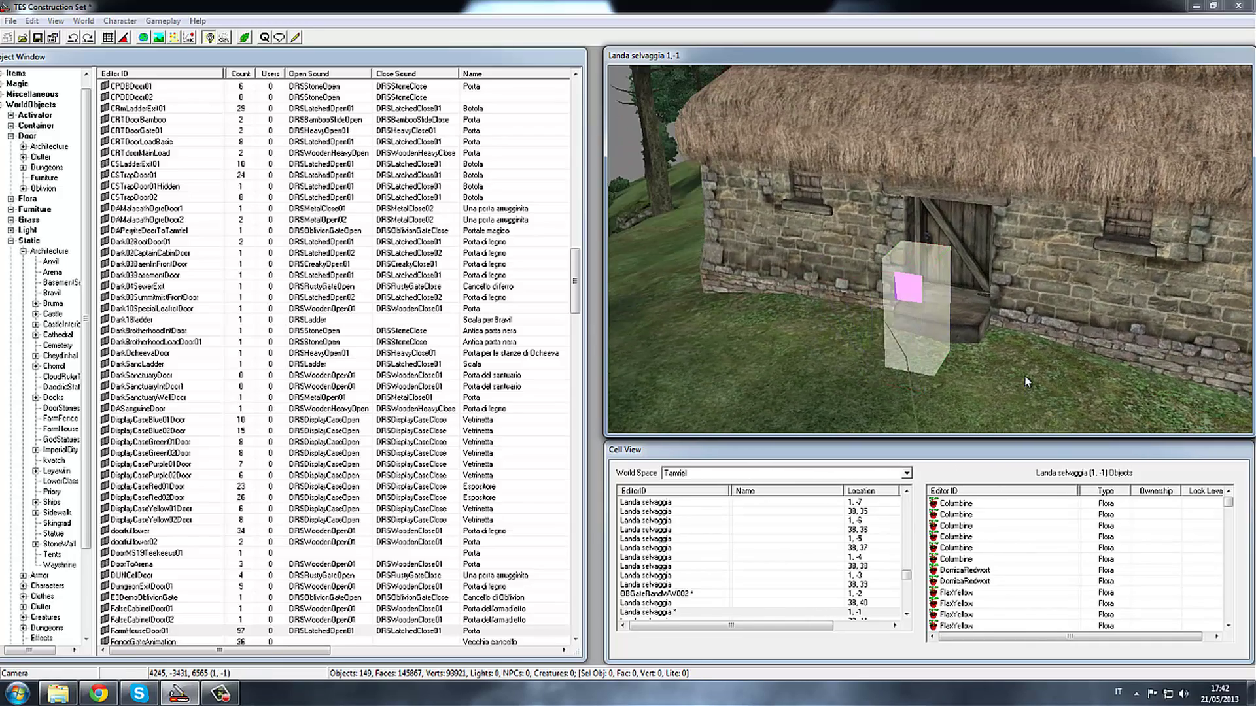
scroll(1023, 374, "down", 5)
scroll(1023, 374, "up", 5)
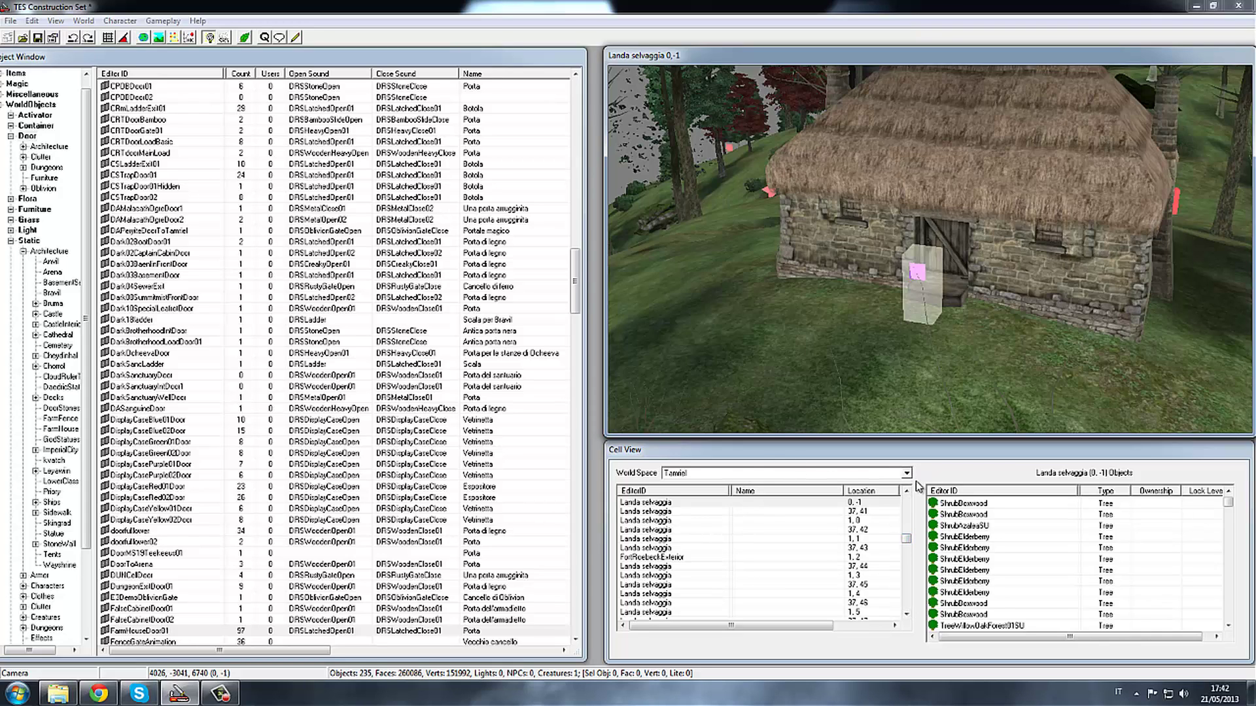
Step: Return to the linked interior door in aaYoutubeInterior and look around the FarmHouseInterior01 room
double_click(933, 268)
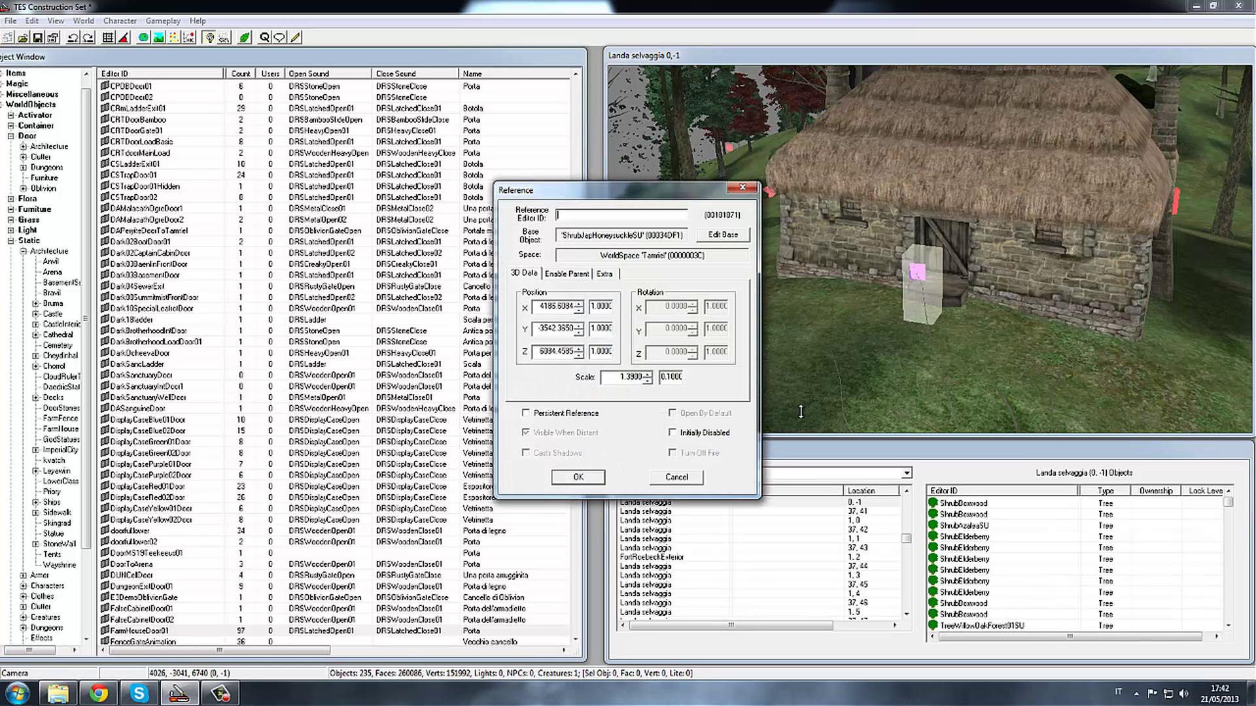
key("Escape")
double_click(933, 264)
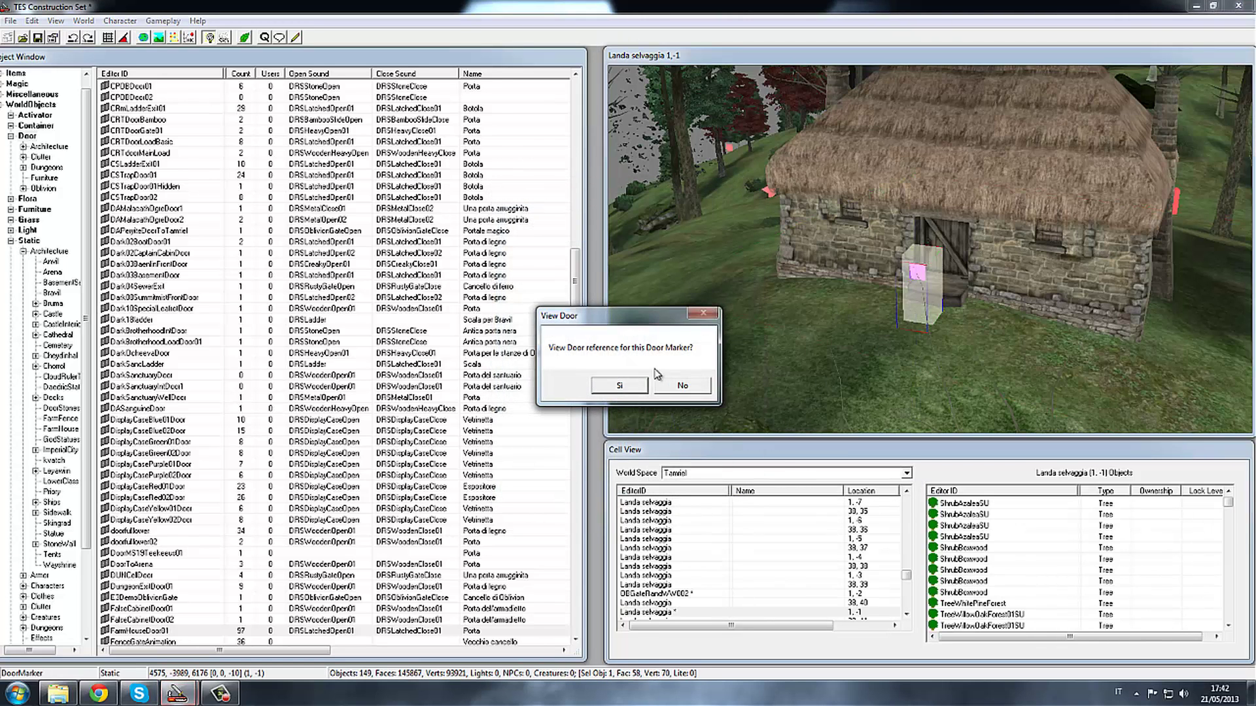
left_click(626, 382)
left_click(1090, 370)
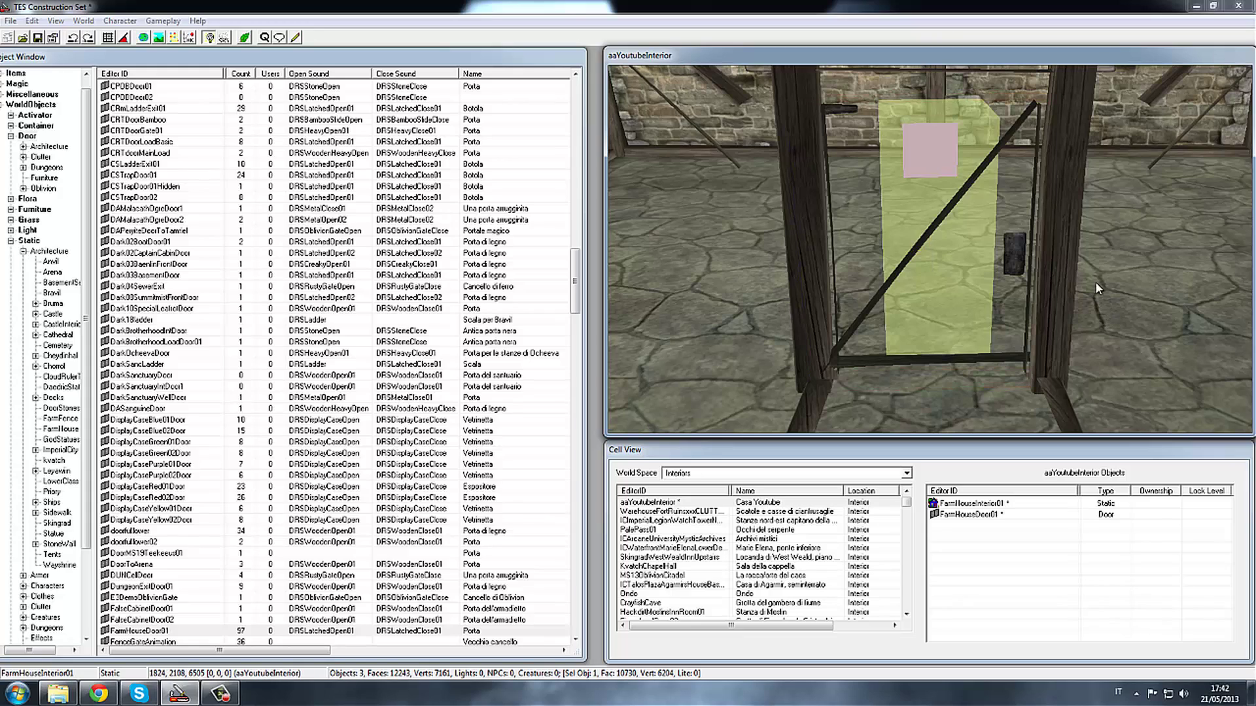
mouse_move(729, 198)
middle_mouse_down("shift")
mouse_move(1230, 204)
mouse_move(1038, 219)
mouse_move(1034, 272)
middle_mouse_up("shift")
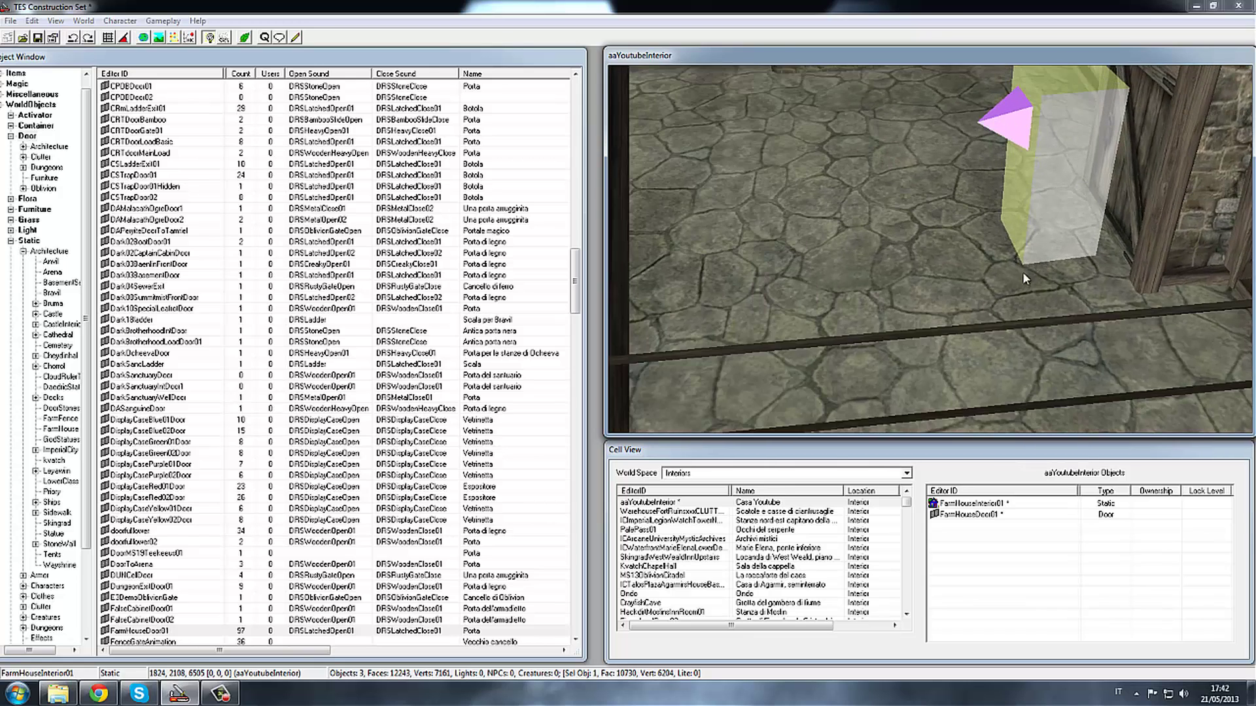
left_click(222, 694)
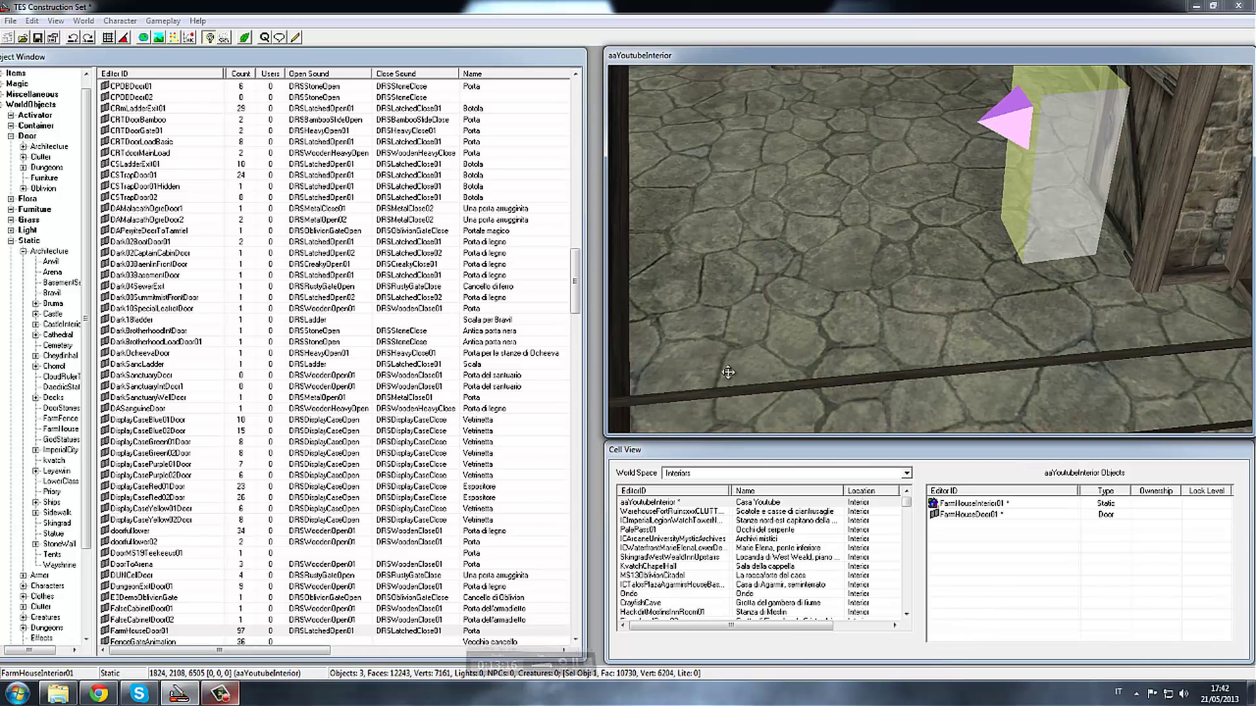
mouse_move(837, 253)
middle_mouse_down("shift")
mouse_move(1108, 190)
mouse_move(972, 156)
mouse_move(814, 248)
middle_mouse_up("shift")
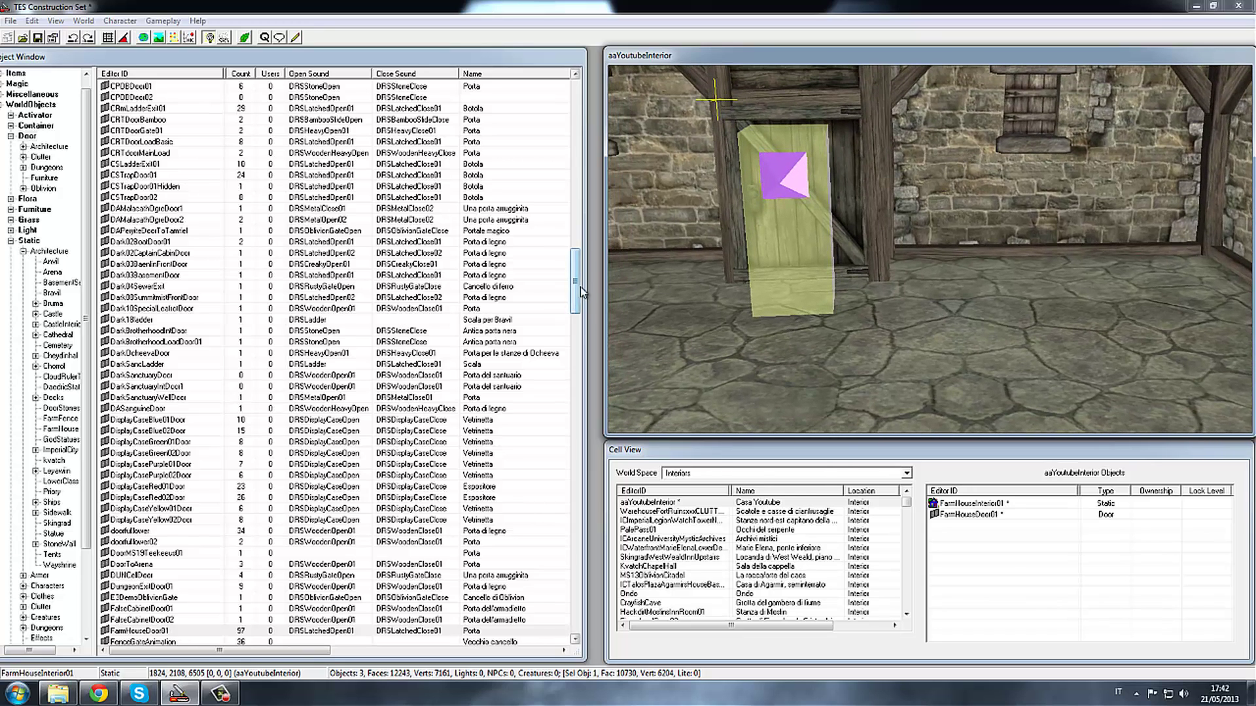
Step: Collapse the open Door and Static categories in the Object Window
left_click(11, 241)
left_click(27, 146)
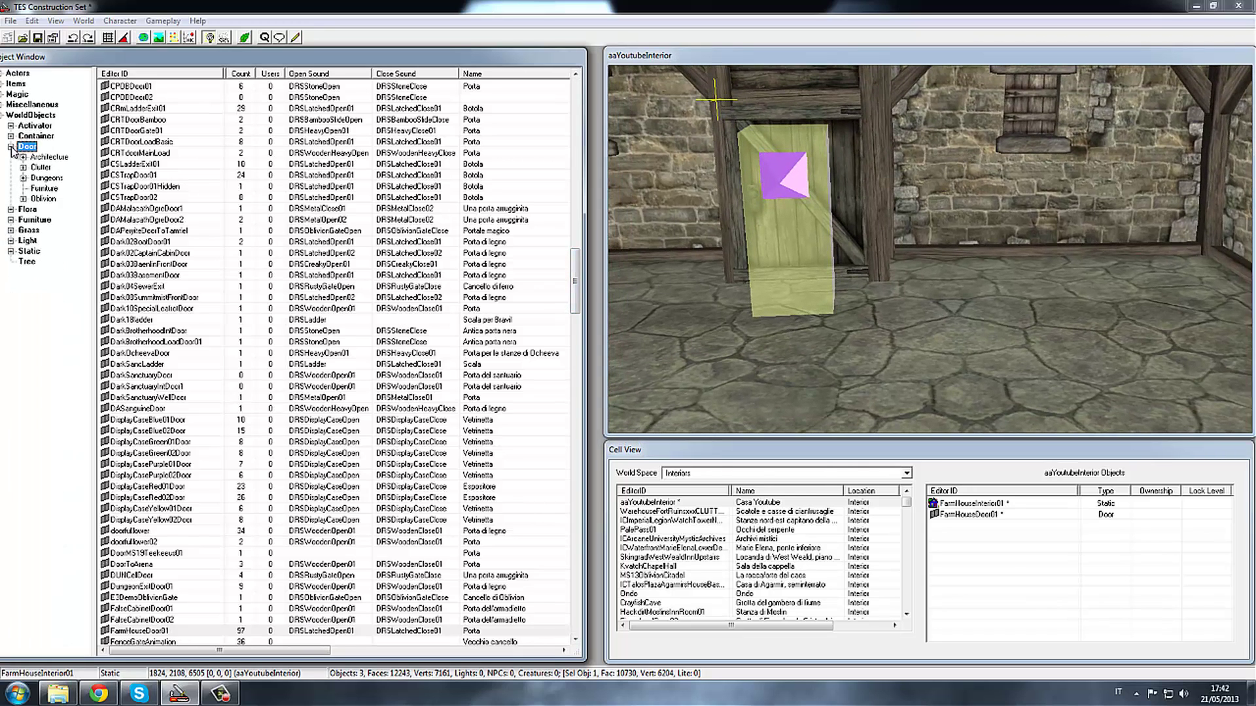
left_click(11, 147)
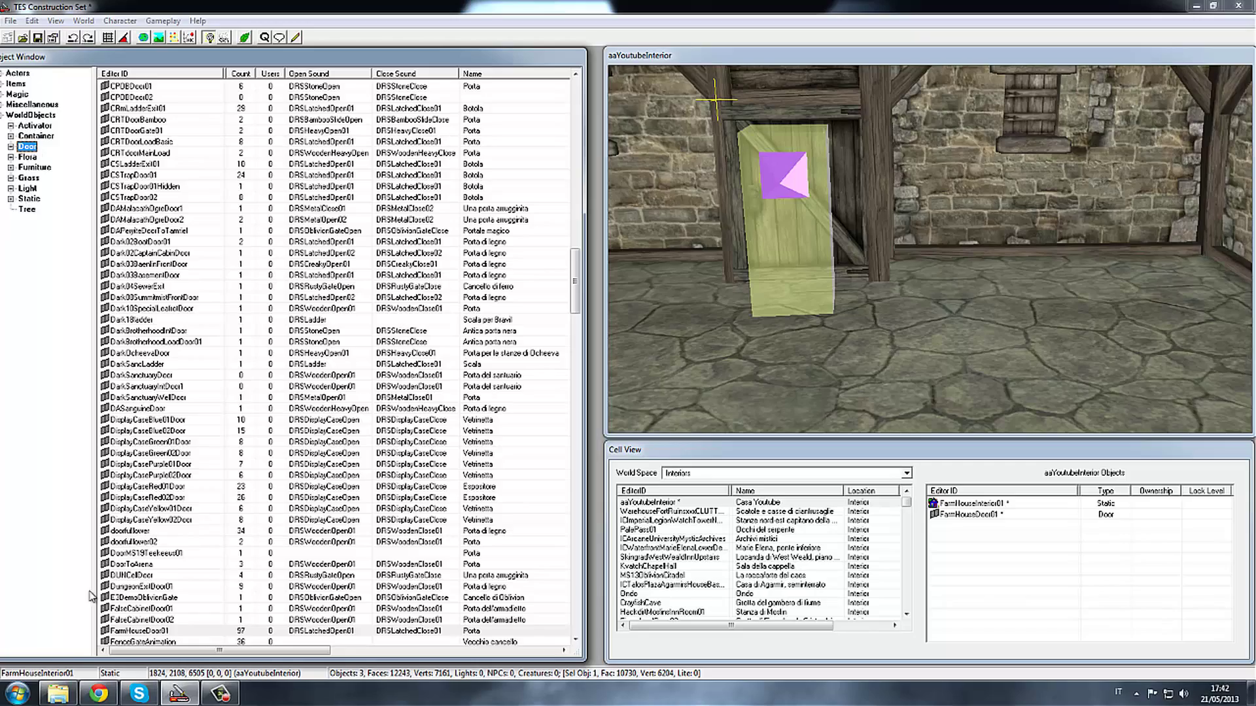
left_click_drag(150, 57, 161, 55)
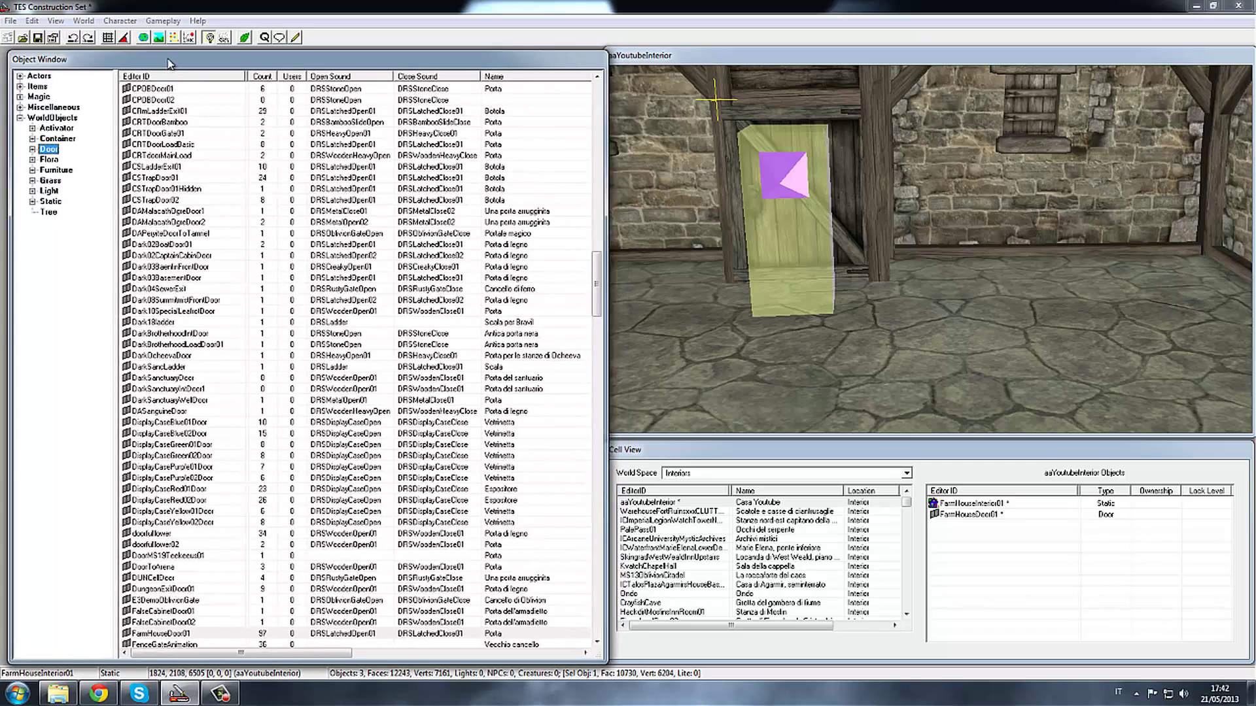
Step: Place a ShrubDaphneSU shrub in the interior, inspect it, then delete it
left_click(38, 206)
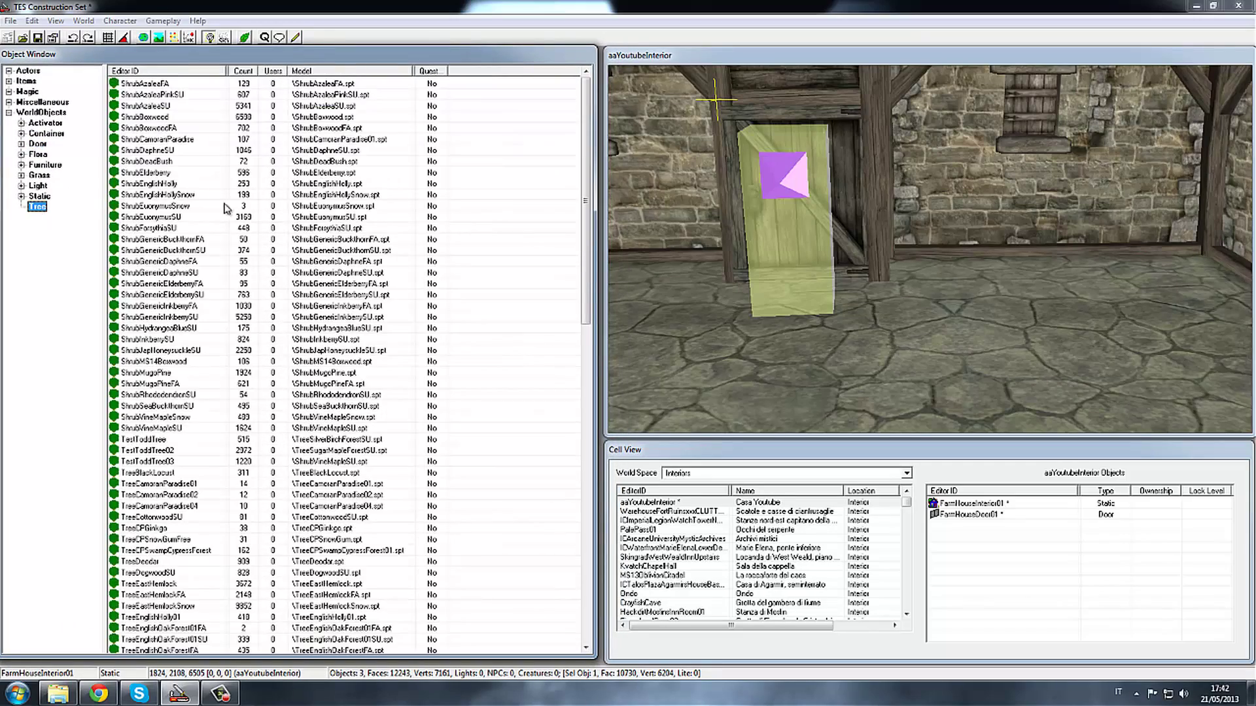
left_click(202, 150)
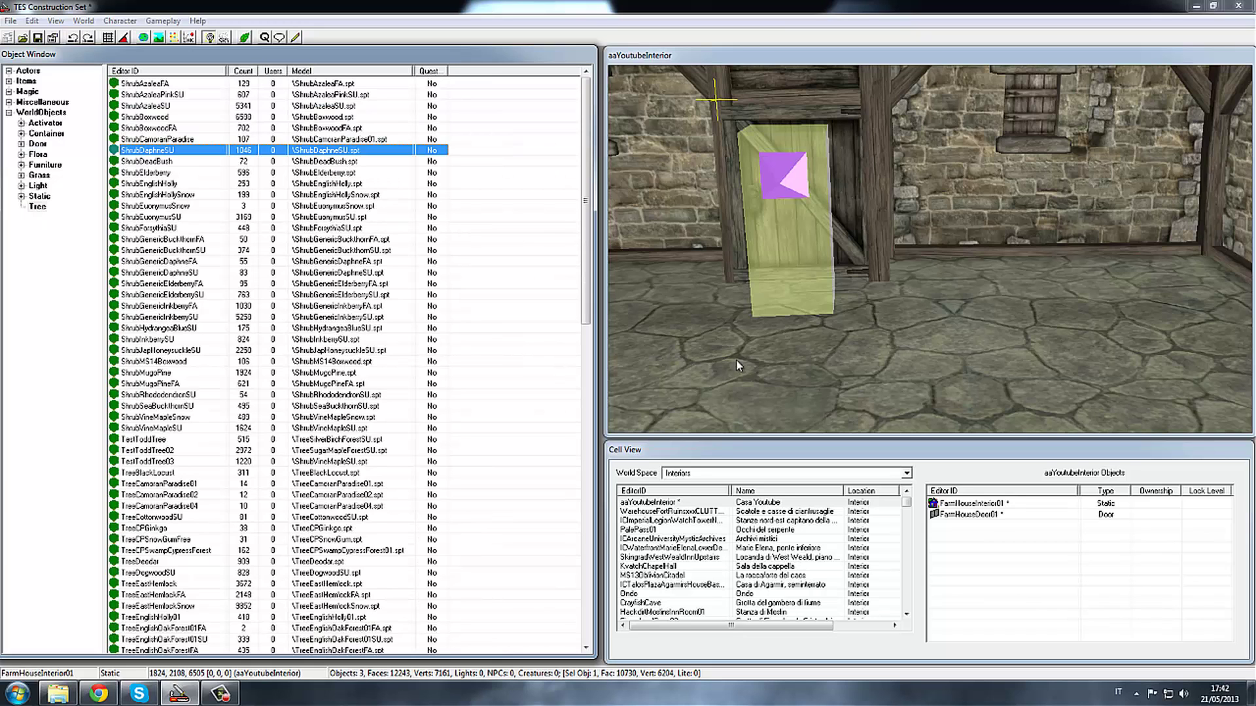
left_click_drag(317, 159, 737, 367)
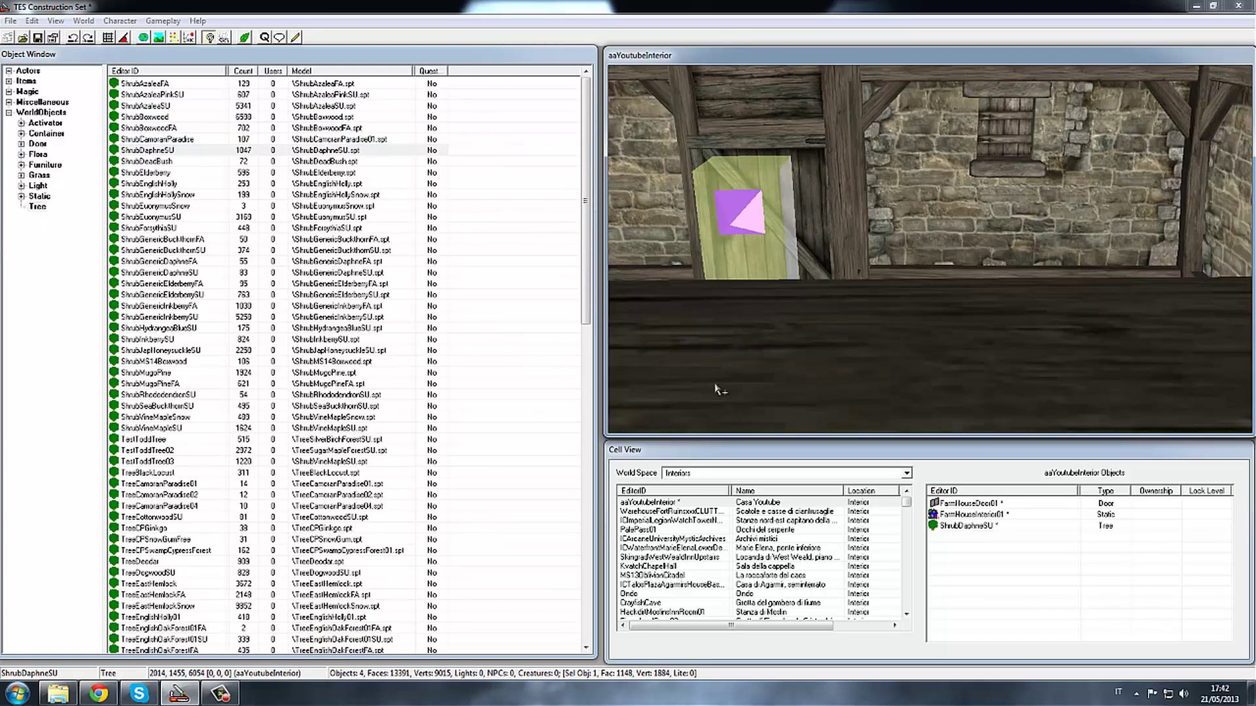
key("t")
middle_click_drag(741, 237, 733, 347, "shift")
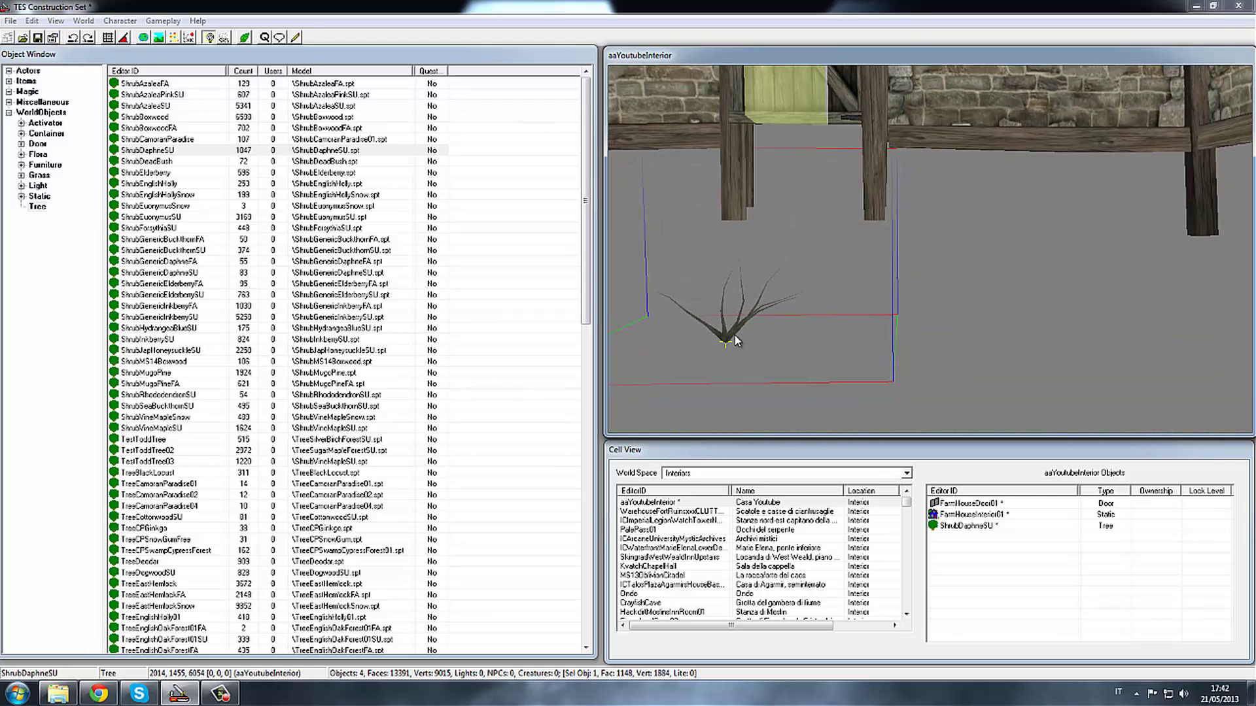
key("Delete")
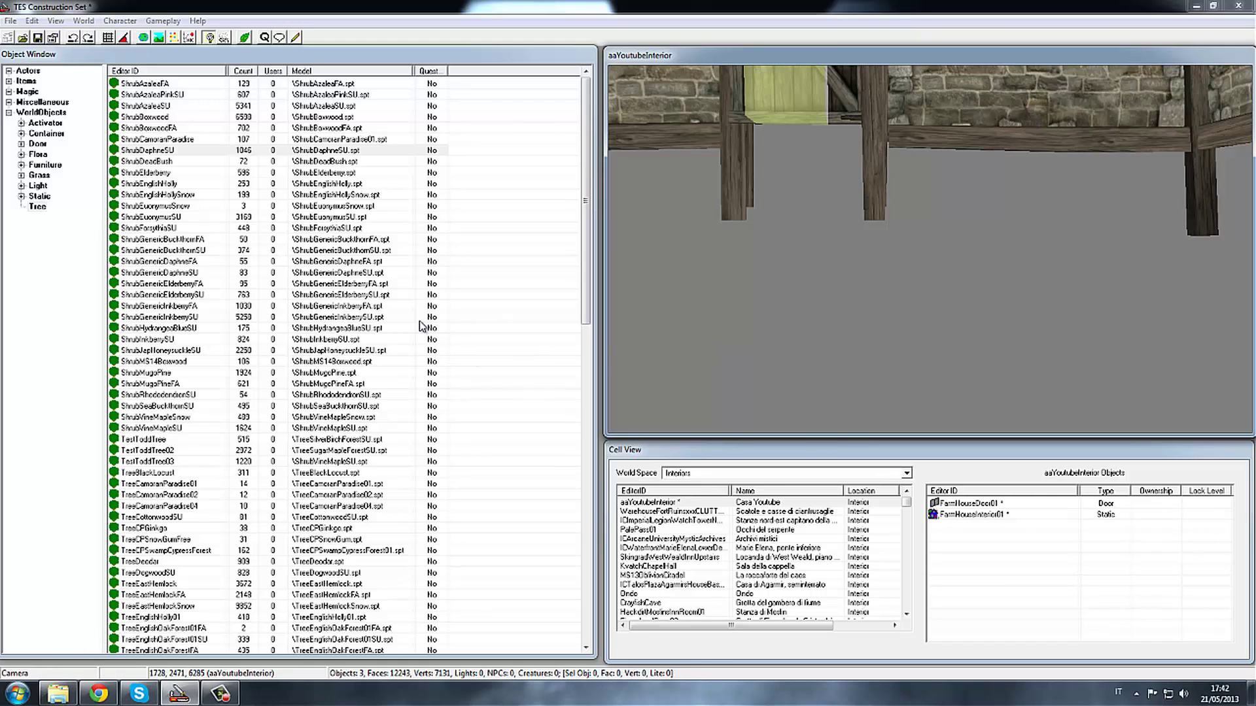
left_click_drag(585, 265, 586, 503)
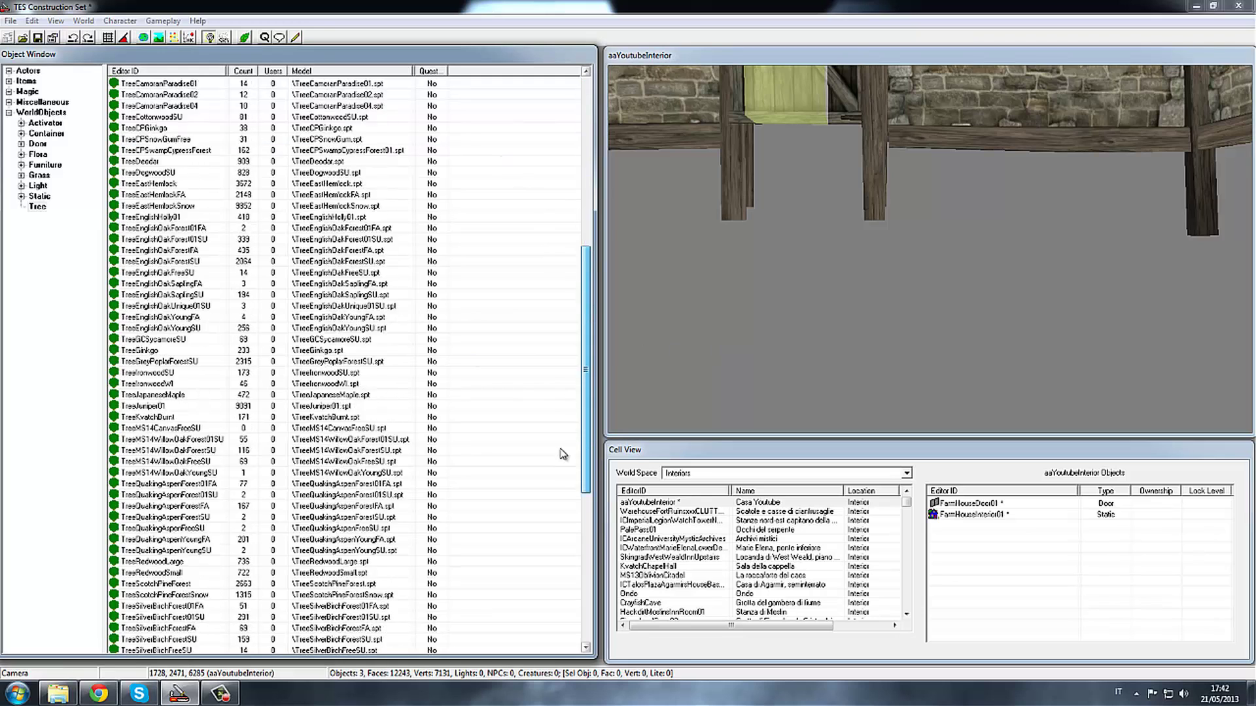
Step: Place a TreeEnglishOakFreeSU oak tree in the interior, then delete it
left_click(254, 383)
left_click(252, 249)
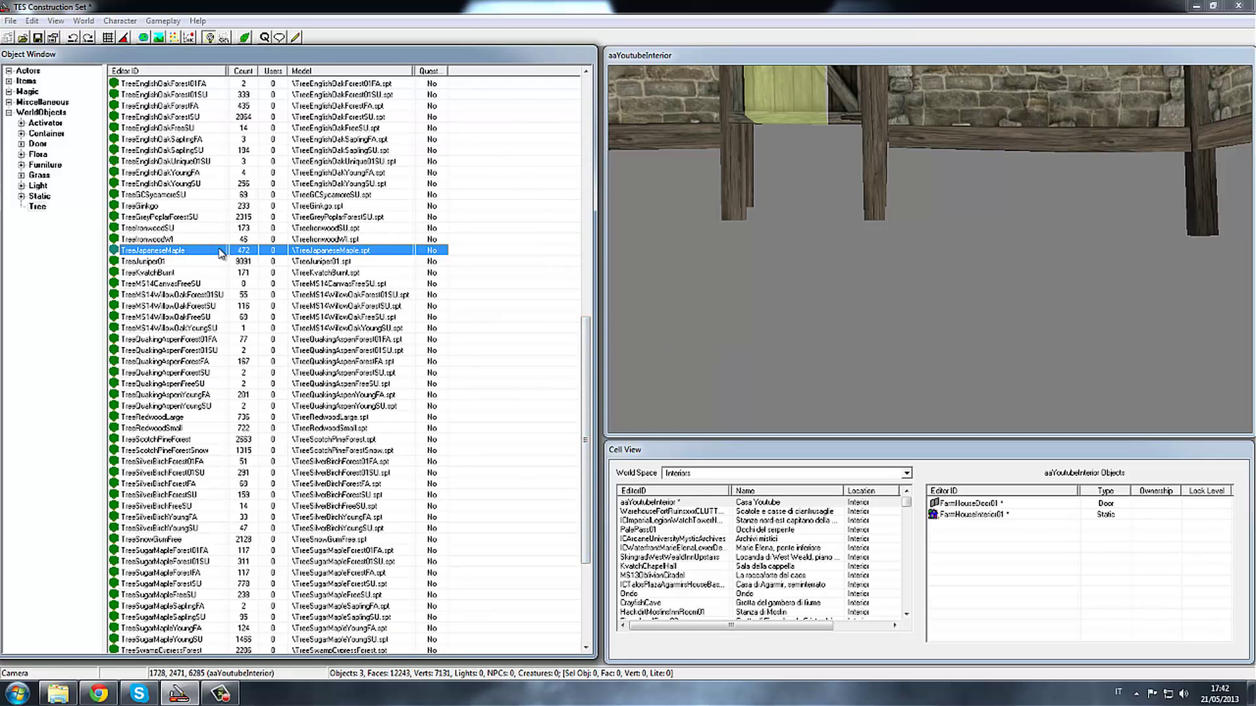
left_click(268, 120)
left_click_drag(265, 130, 805, 377)
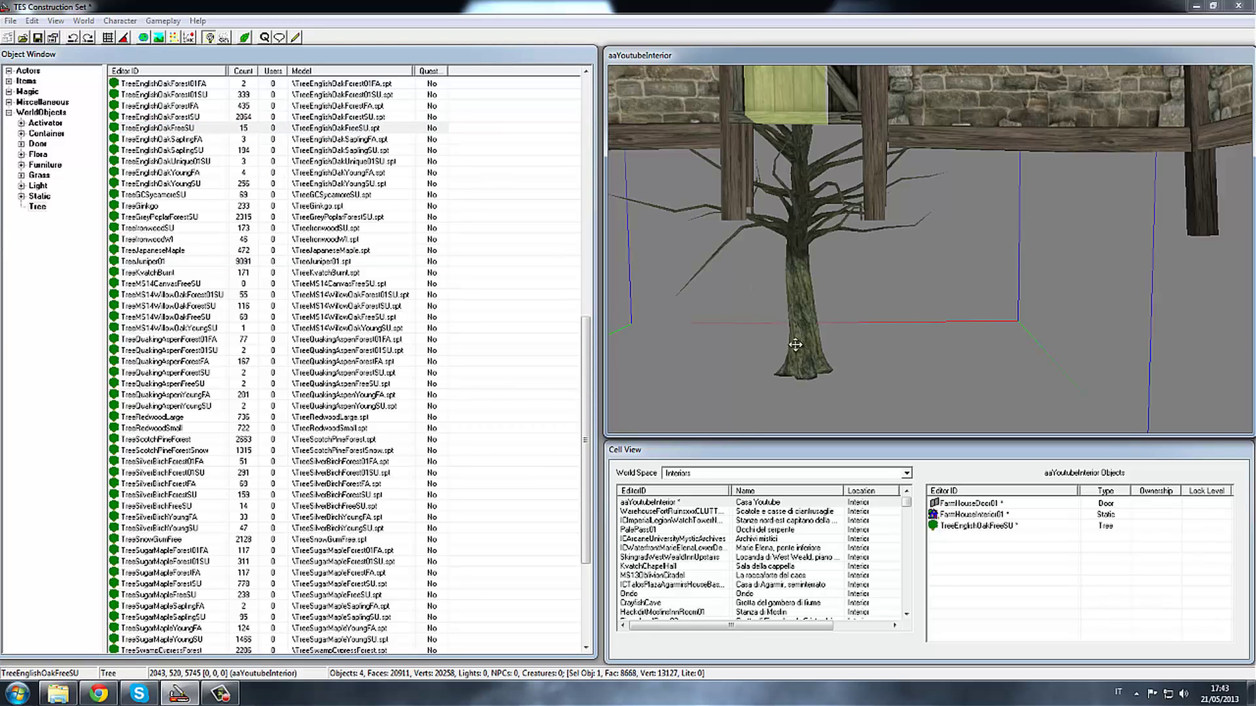
key("Delete")
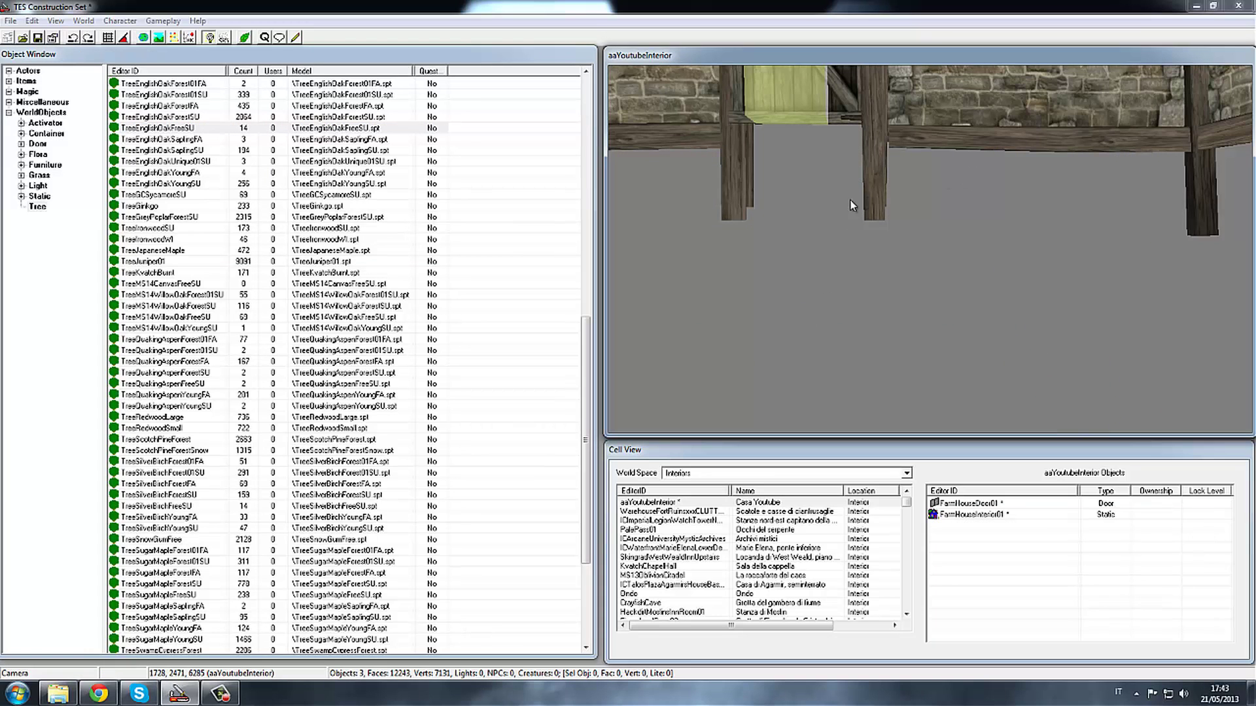
Step: Centre the view on the door and expand the Static object category
middle_click_drag(853, 255, 905, 38)
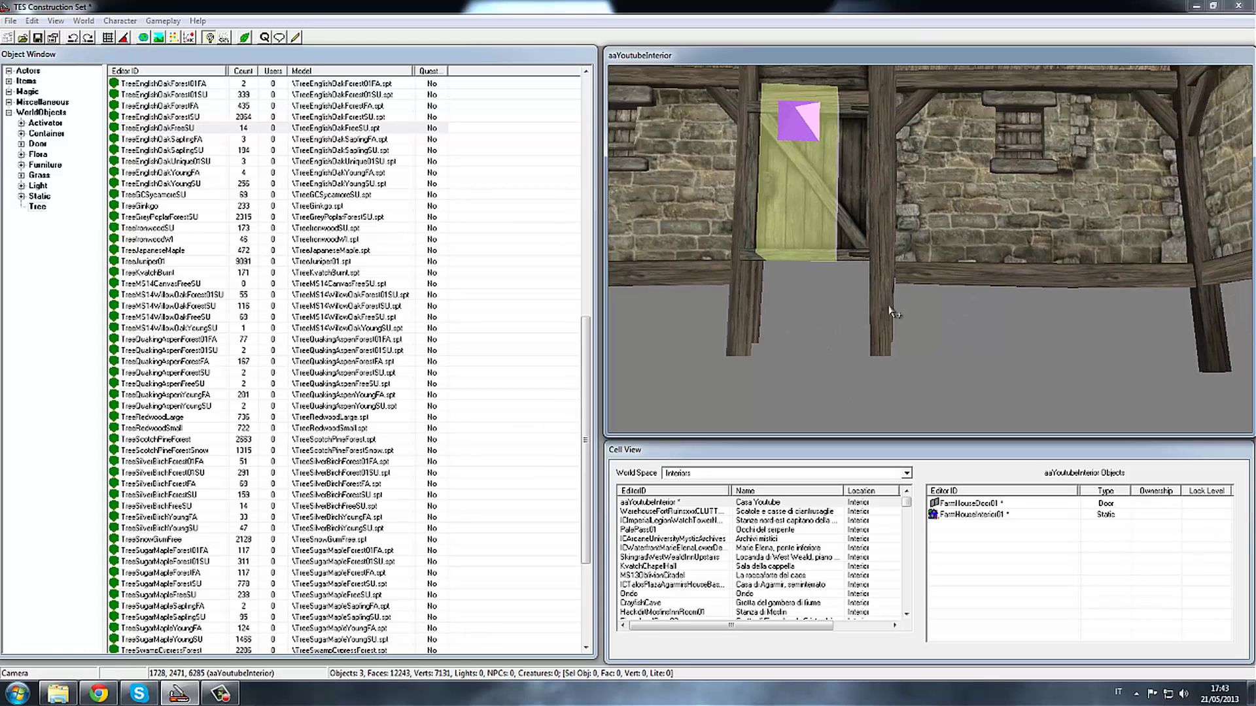
right_click(859, 169)
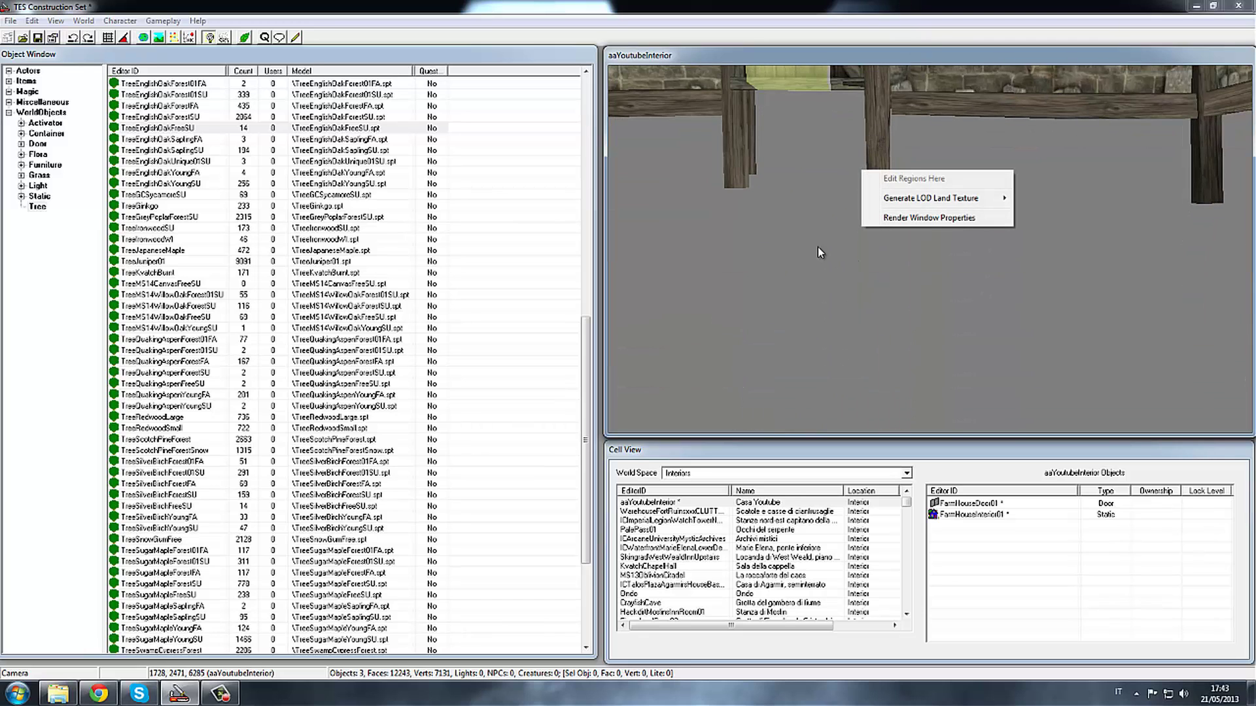
left_click(815, 245)
key("c")
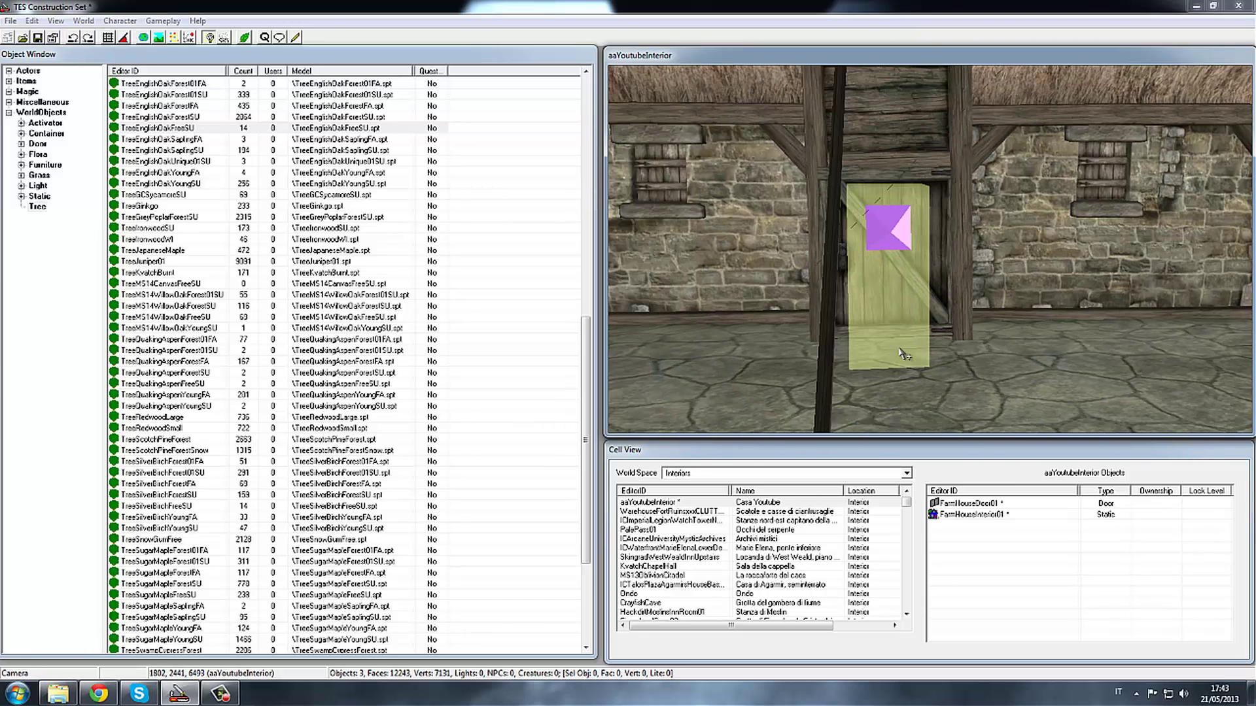
left_click(22, 195)
Step: Browse the Architecture statics and the Tents list, selecting Tent01
left_click(33, 206)
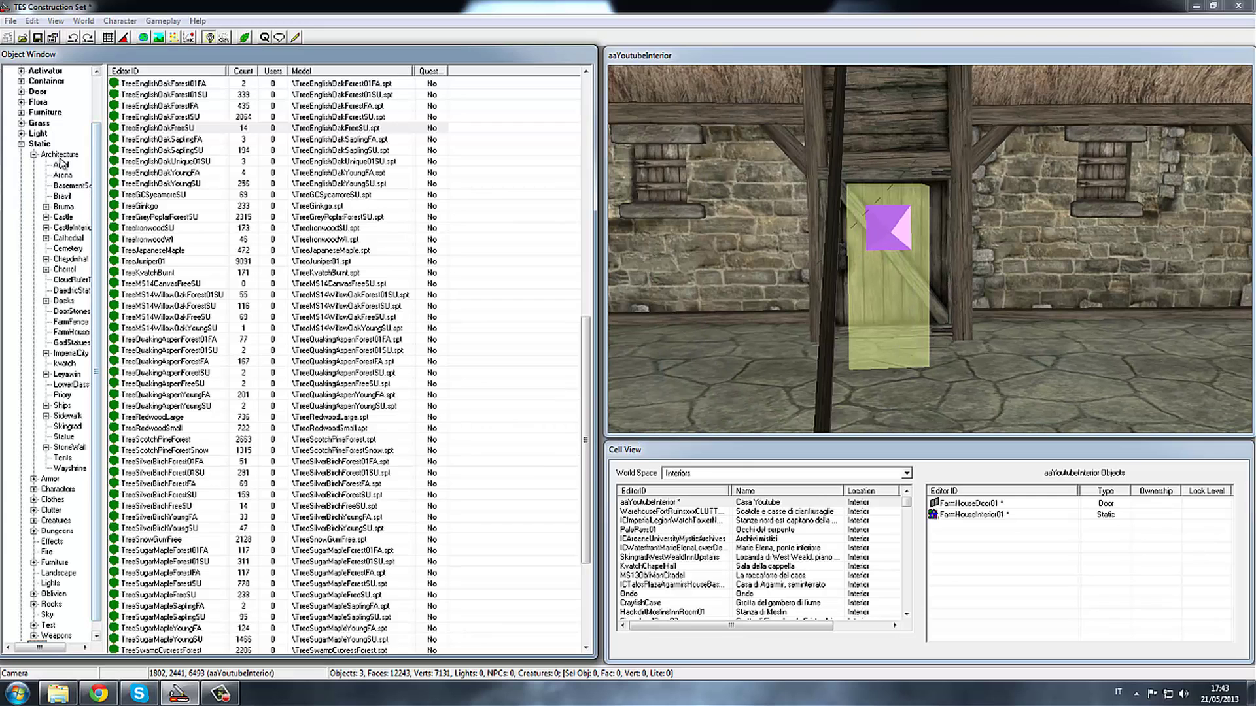
left_click(60, 155)
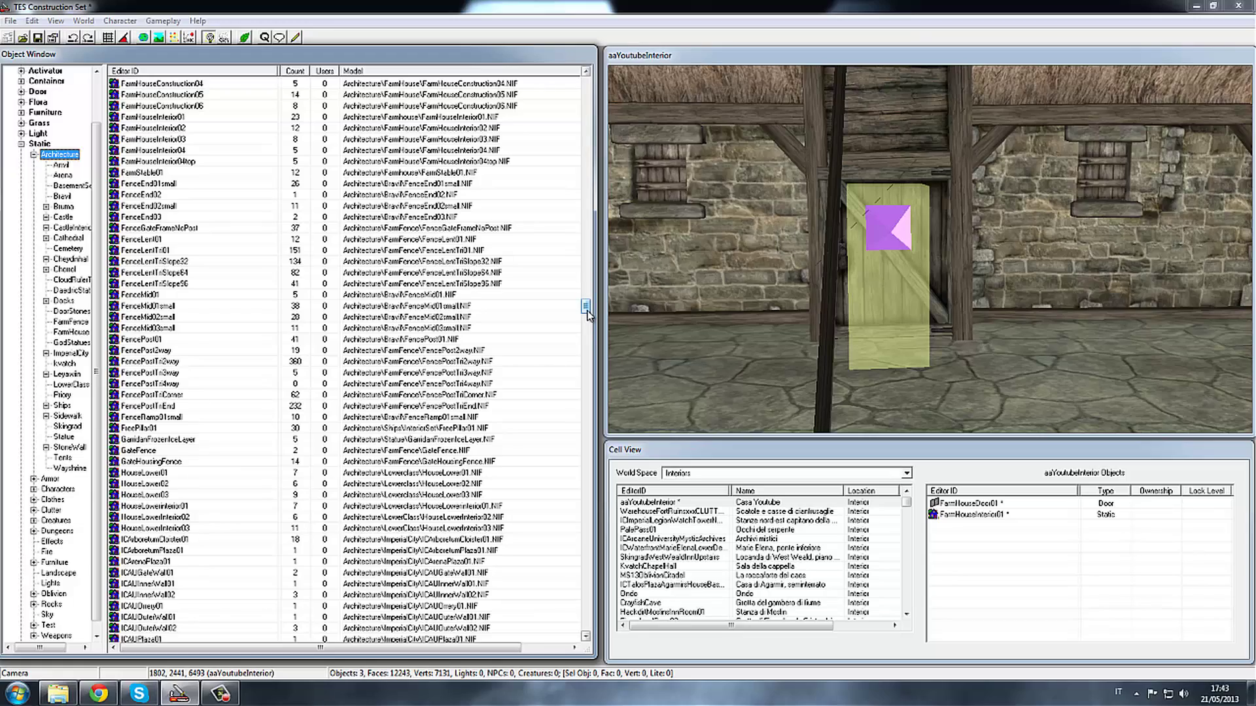
mouse_move(586, 307)
left_mouse_down()
mouse_move(587, 209)
mouse_move(602, 296)
mouse_move(611, 245)
left_mouse_up()
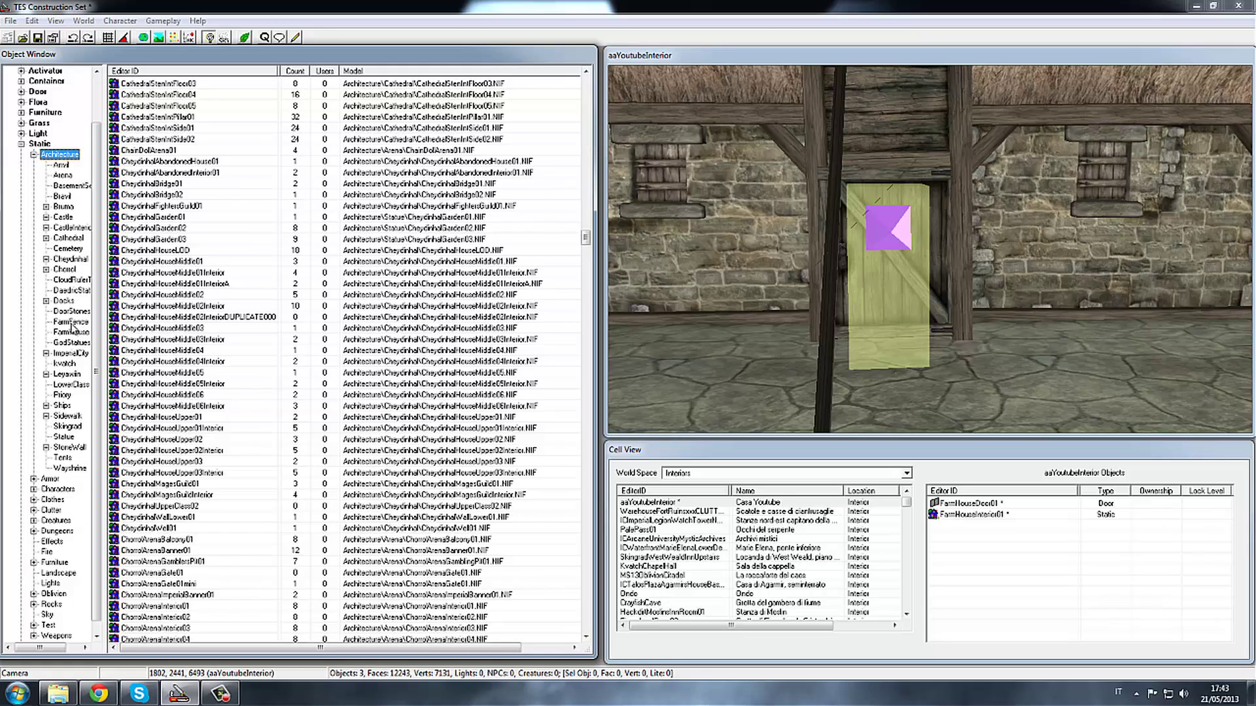
left_click(64, 458)
left_click(172, 96)
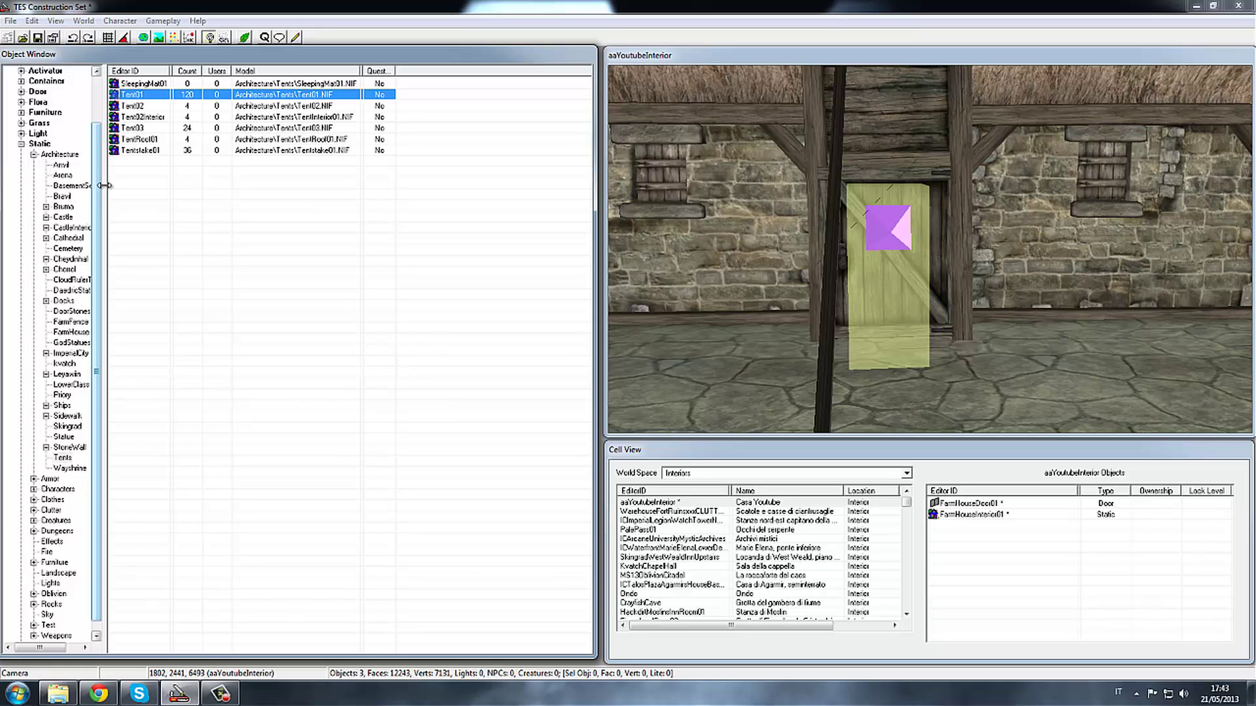
left_click_drag(97, 189, 96, 140)
Step: Expand Static Furniture, view the BarSet pieces, then list all Furniture statics
left_click(33, 207)
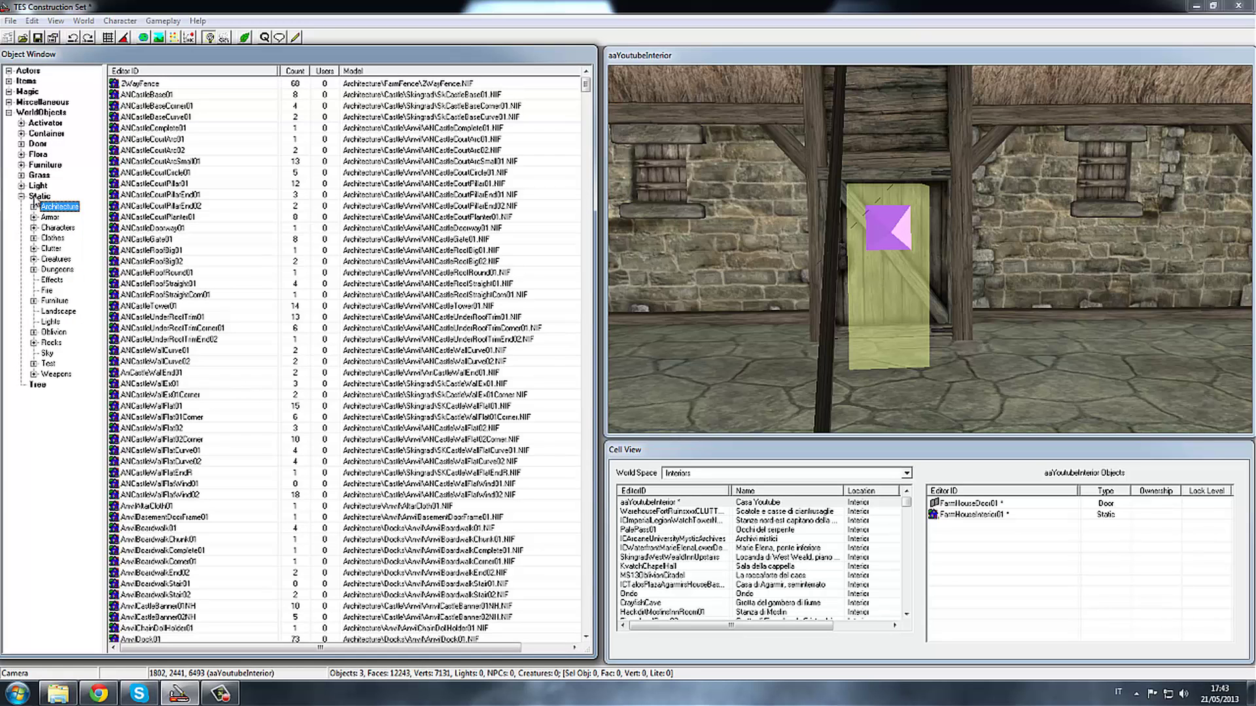
left_click(33, 300)
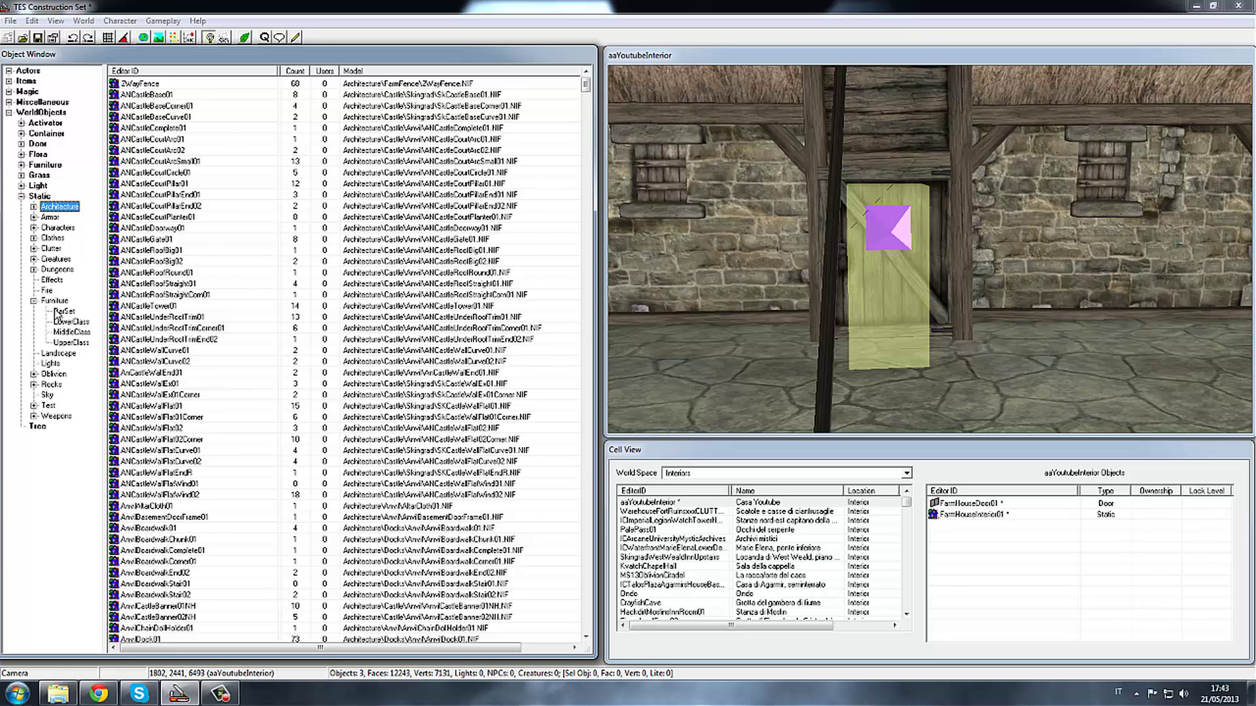
left_click(63, 311)
left_click(64, 302)
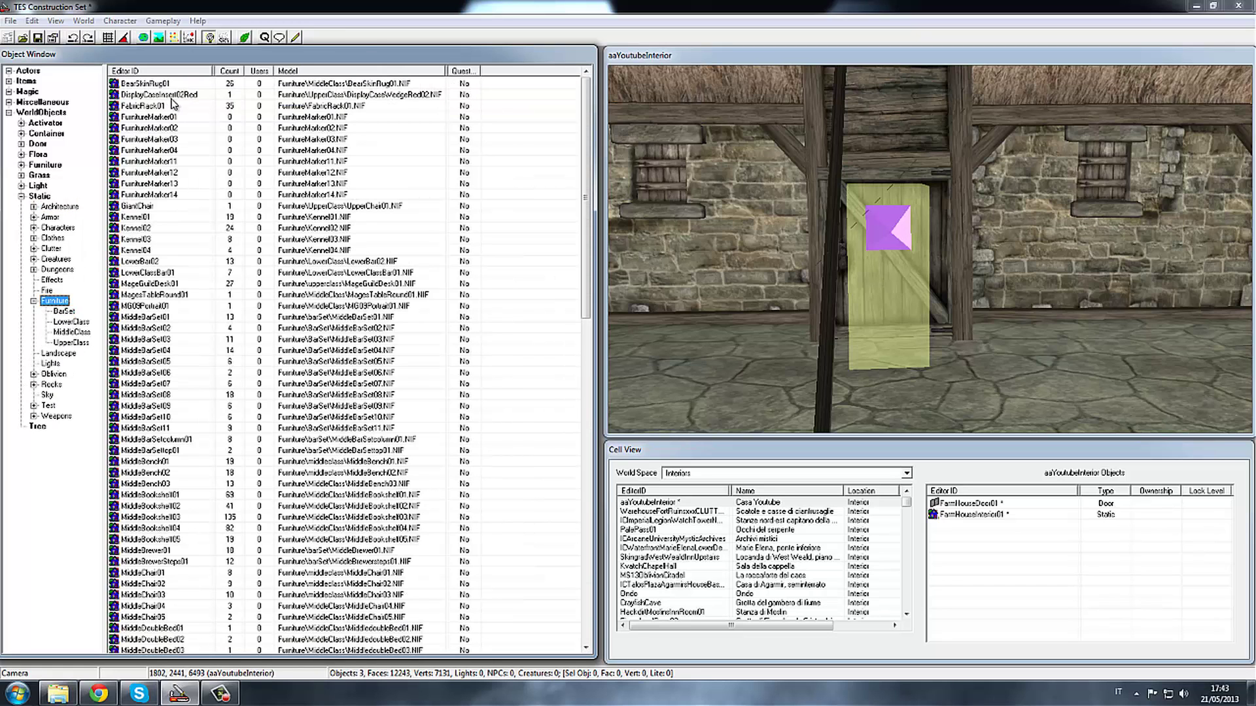
Step: Collapse Static, briefly expand Light, and list all Container objects like barrels and chests
left_click(22, 196)
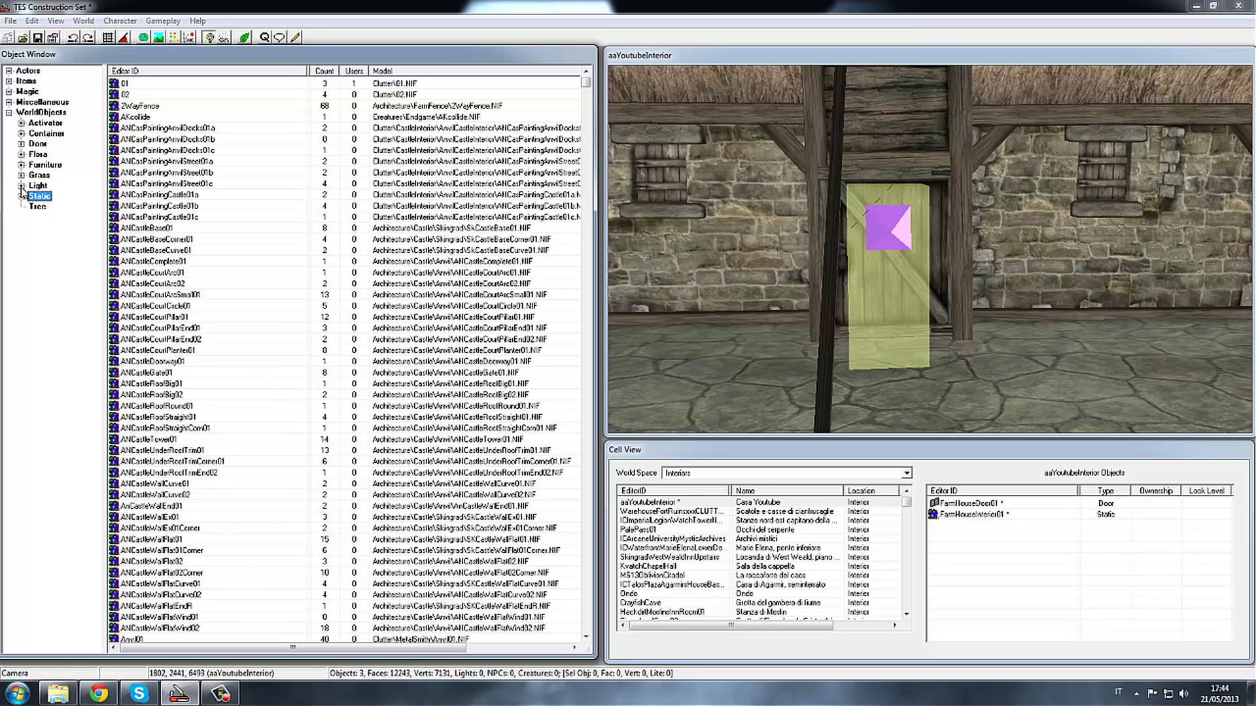
left_click(21, 188)
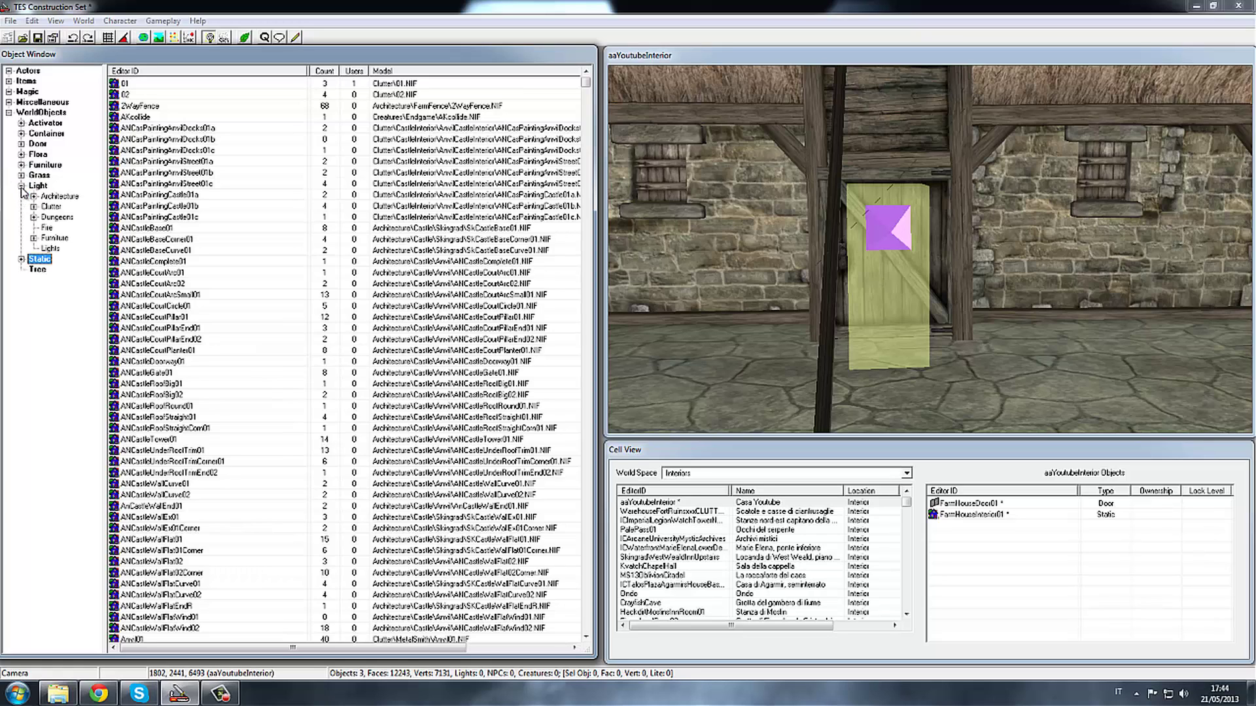
left_click(22, 187)
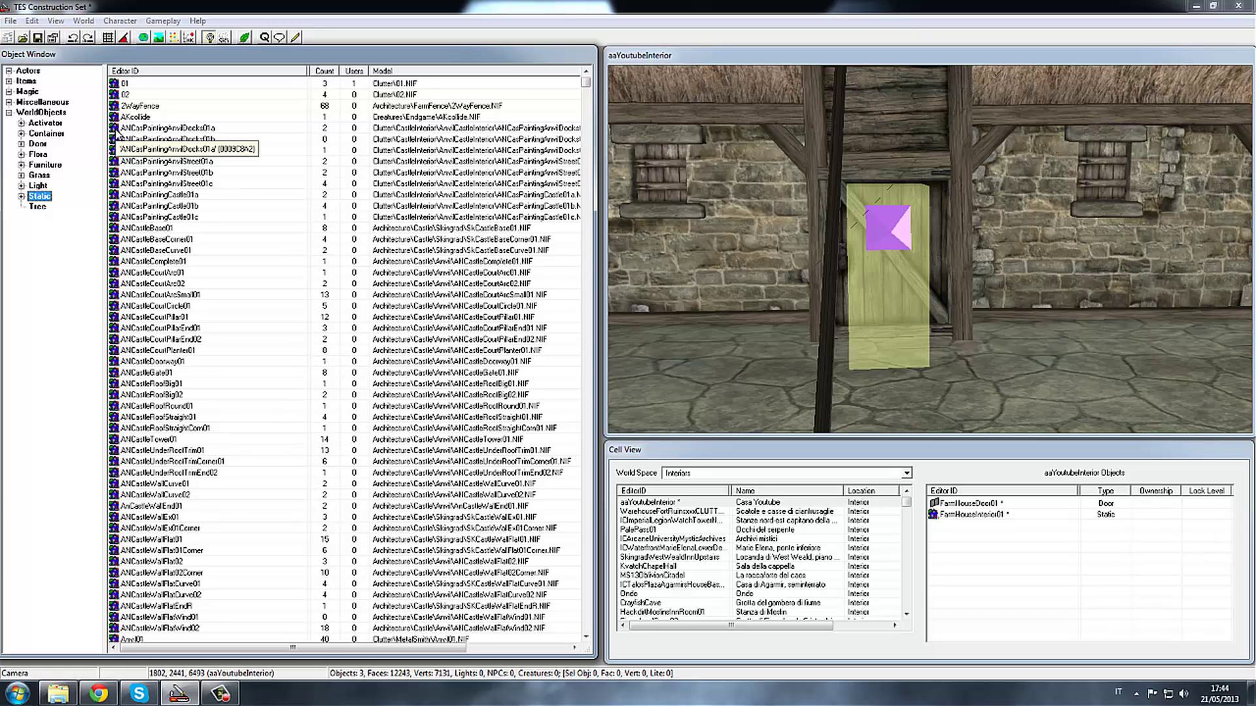
left_click(22, 134)
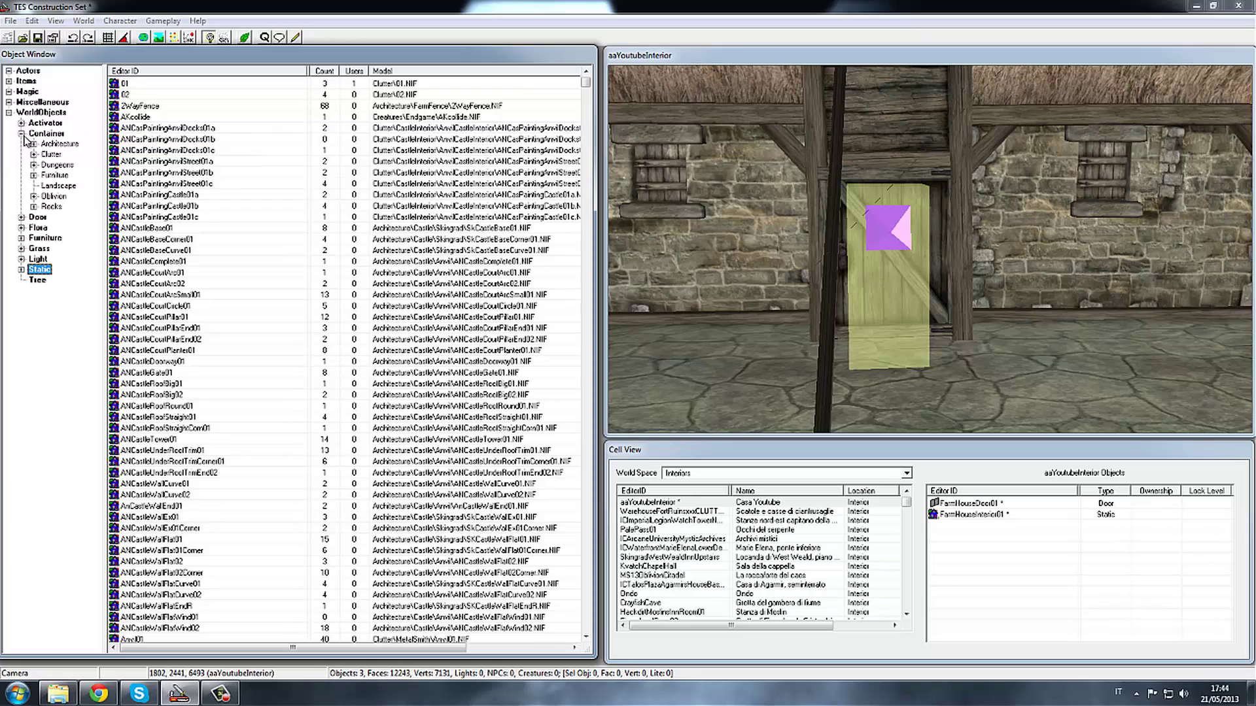
left_click(58, 135)
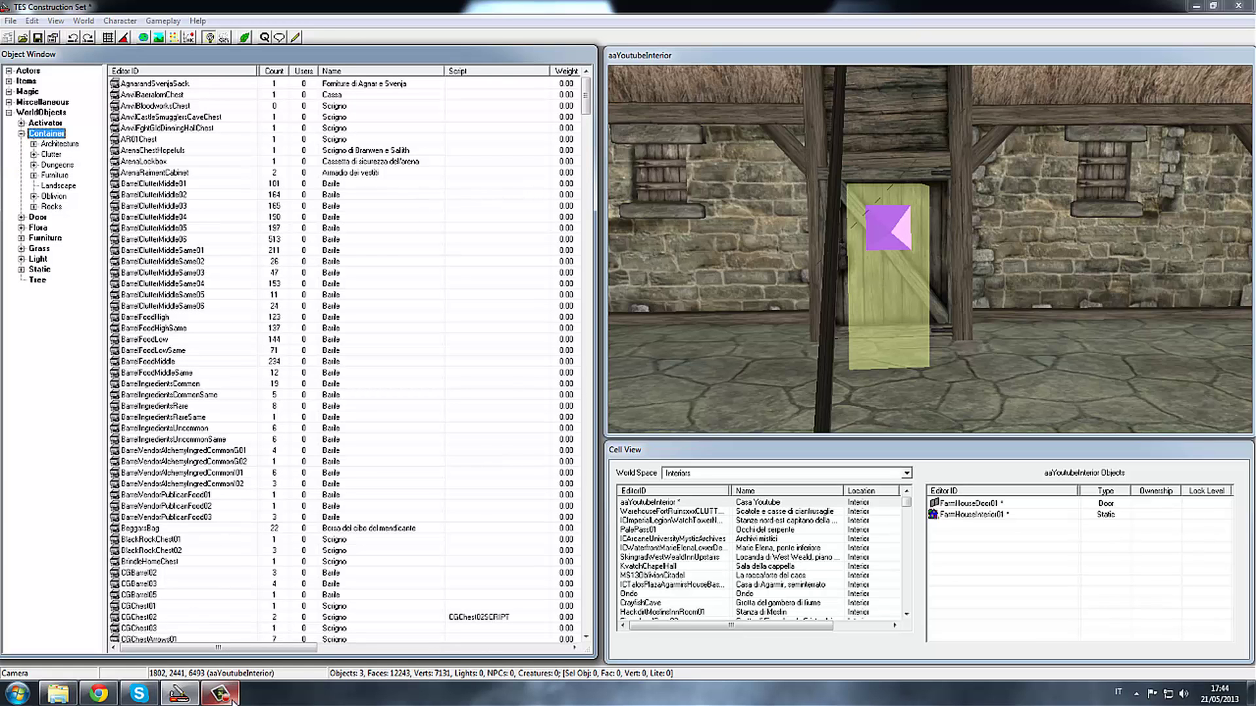
mouse_move(232, 702)
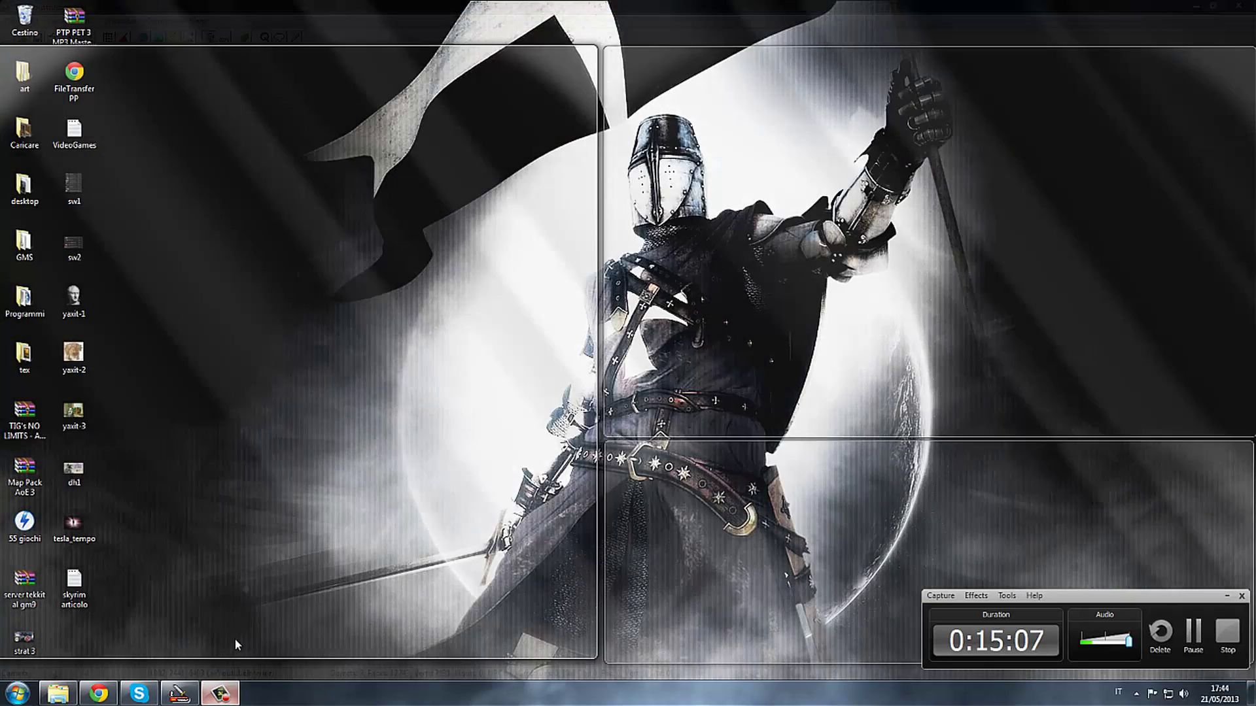
left_click(238, 650)
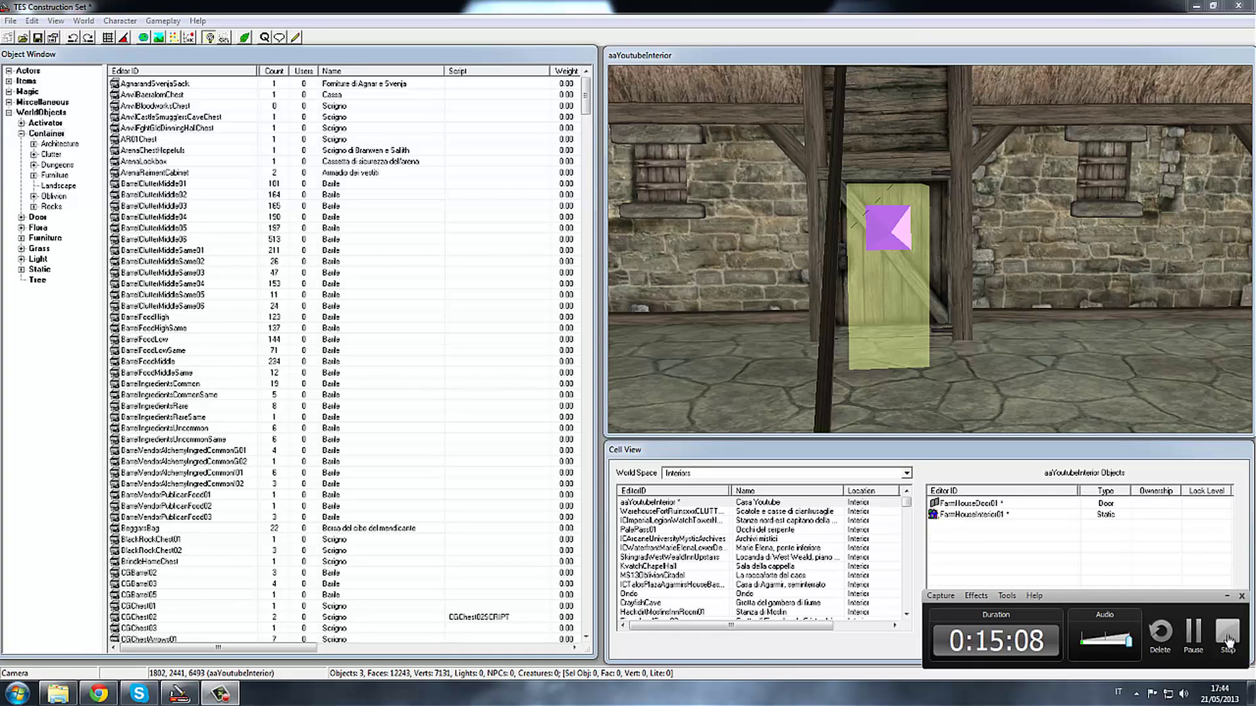